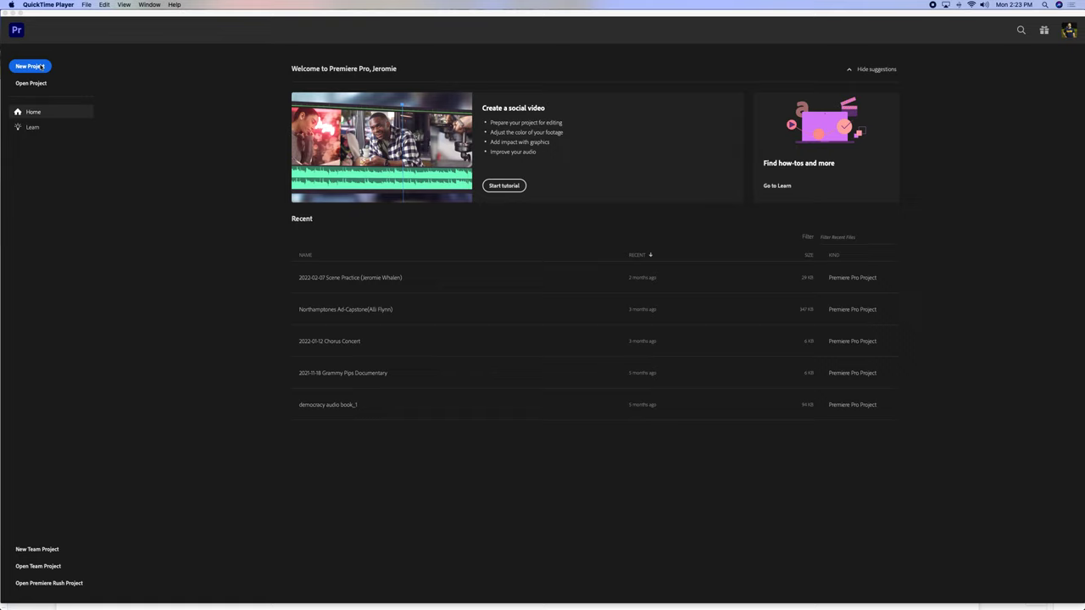
Start a new project named '2022-04-04 Hyperlapse' followed by the student's name in brackets.
{"action": "left_click", "coordinate": [32, 68]}
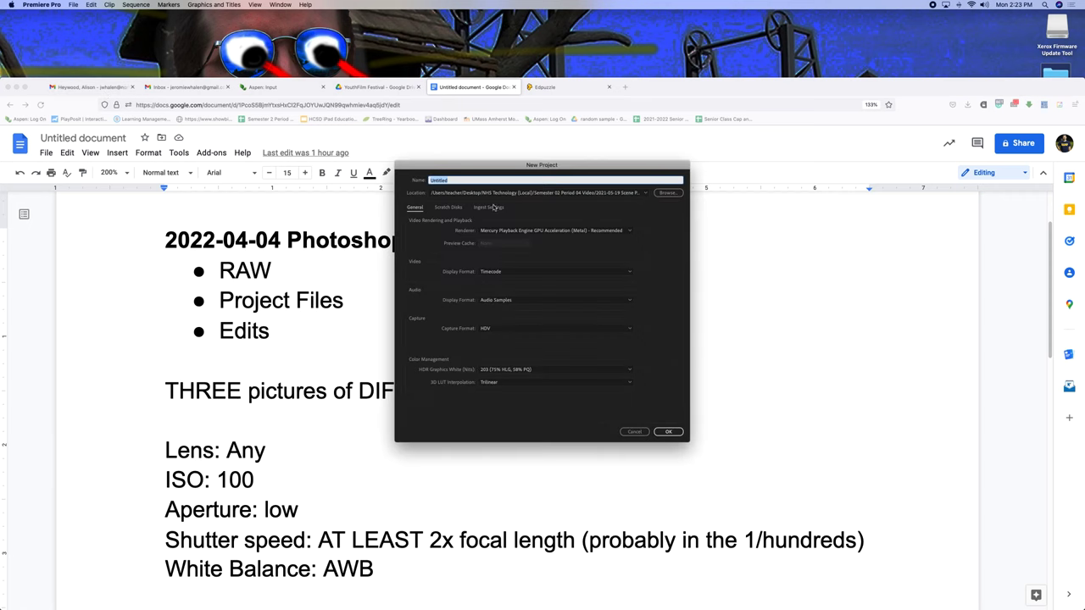
{"action": "type", "text": "2022-04-04 Hyperlapse (Je"}
{"action": "type", "text": "romie Whalen)"}
Browse to the 2022-04-04 Hyperlapse folder in Semester 02 Period 04 Video on the NHS Technology drive.
{"action": "left_click", "coordinate": [669, 195]}
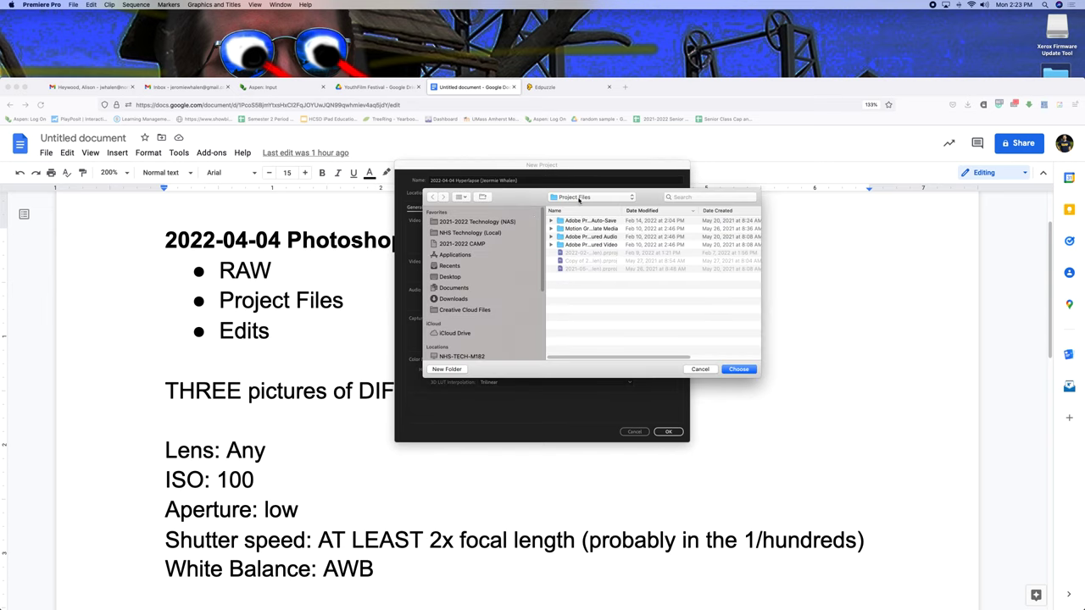
{"action": "left_click", "coordinate": [468, 233]}
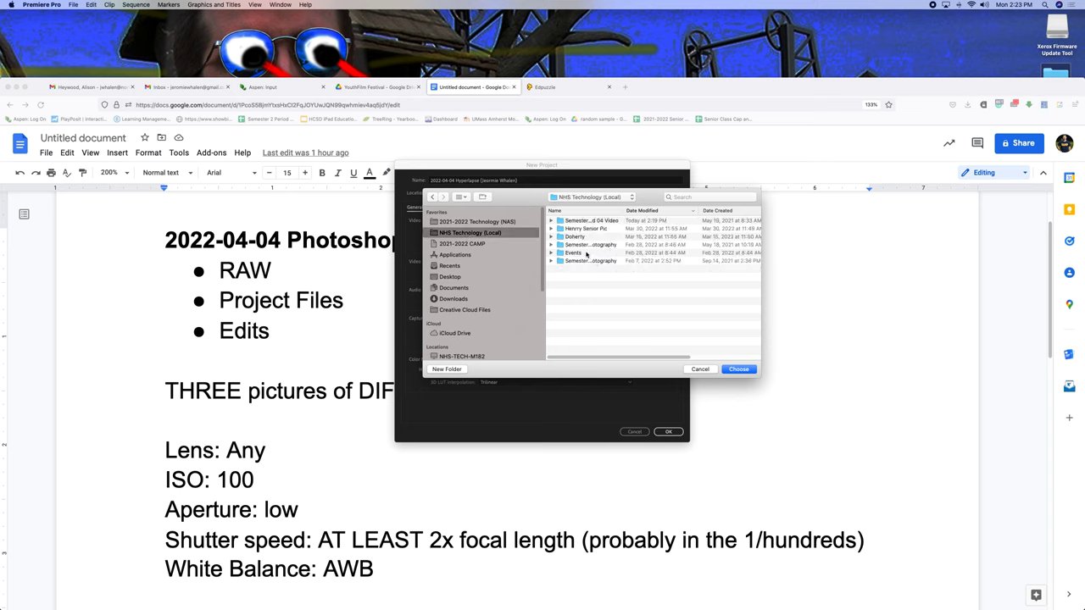
{"action": "double_click", "coordinate": [624, 211]}
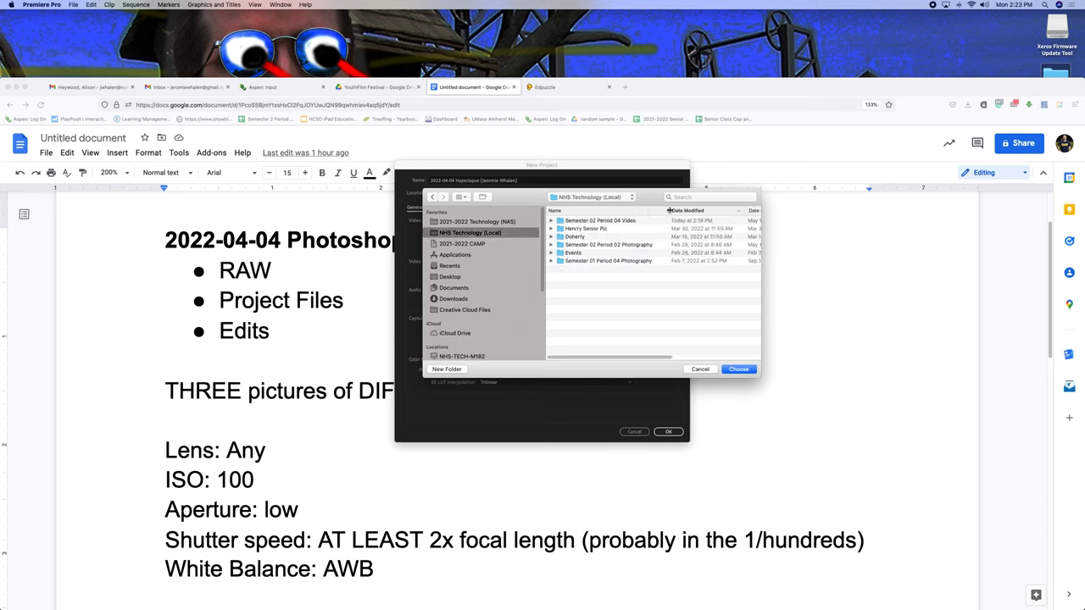
{"action": "double_click", "coordinate": [595, 221]}
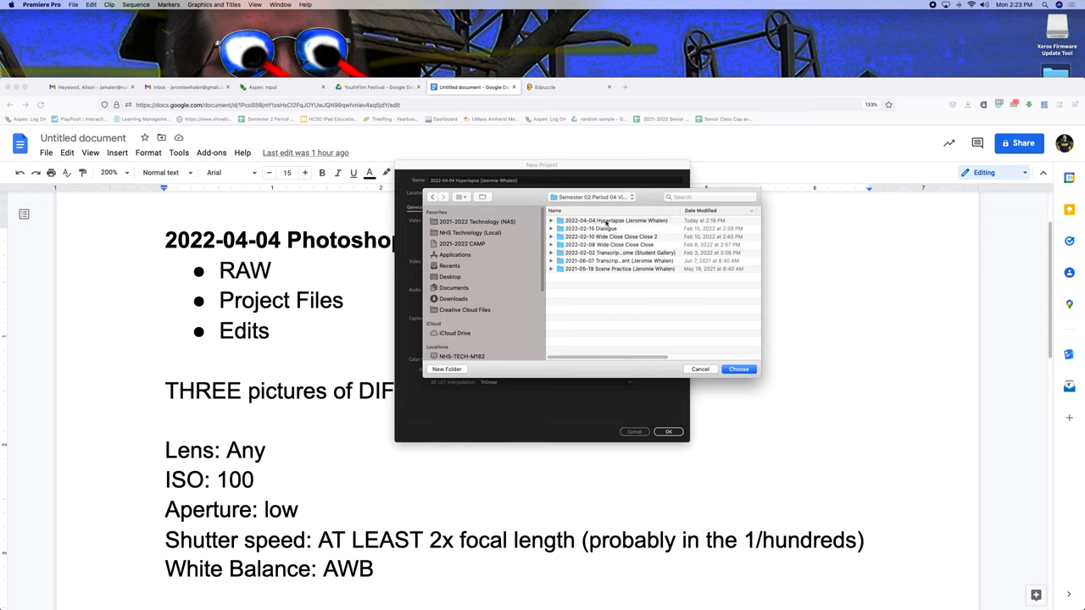
{"action": "double_click", "coordinate": [606, 221]}
Create the Audio and Video subfolders, redoing Video after it landed inside Audio.
{"action": "left_click", "coordinate": [454, 370]}
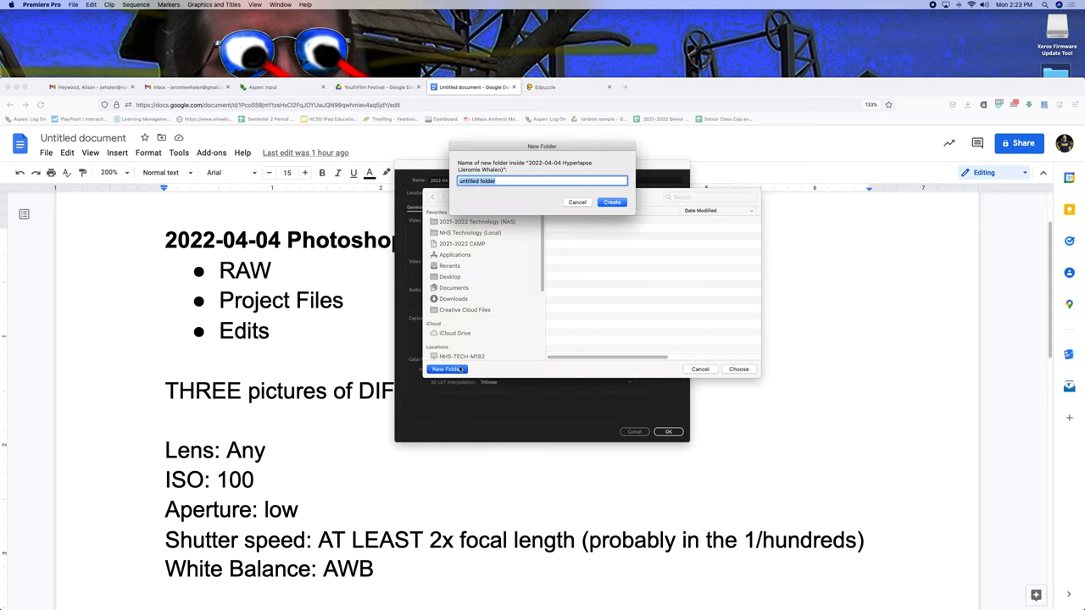
{"action": "type", "text": "Audio"}
{"action": "left_click", "coordinate": [612, 202]}
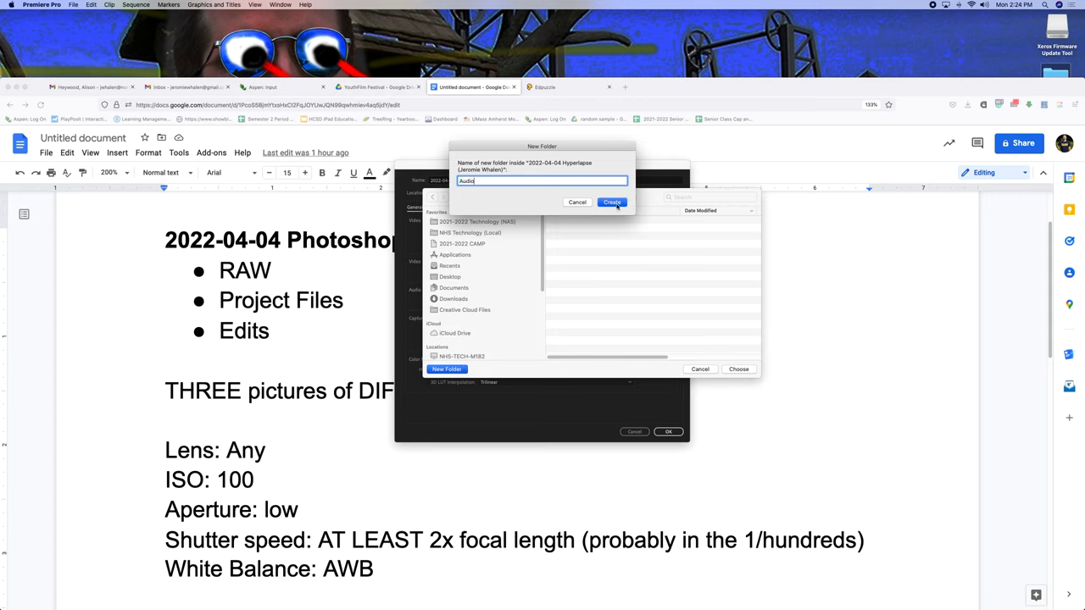
{"action": "left_click", "coordinate": [447, 370]}
{"action": "type", "text": "Video"}
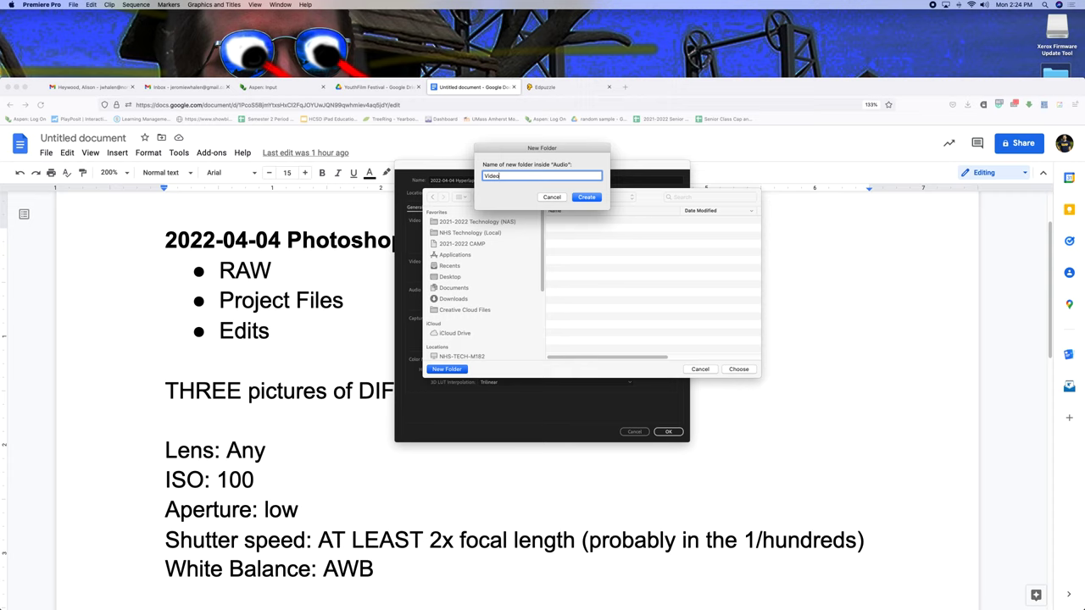
{"action": "left_click", "coordinate": [551, 196]}
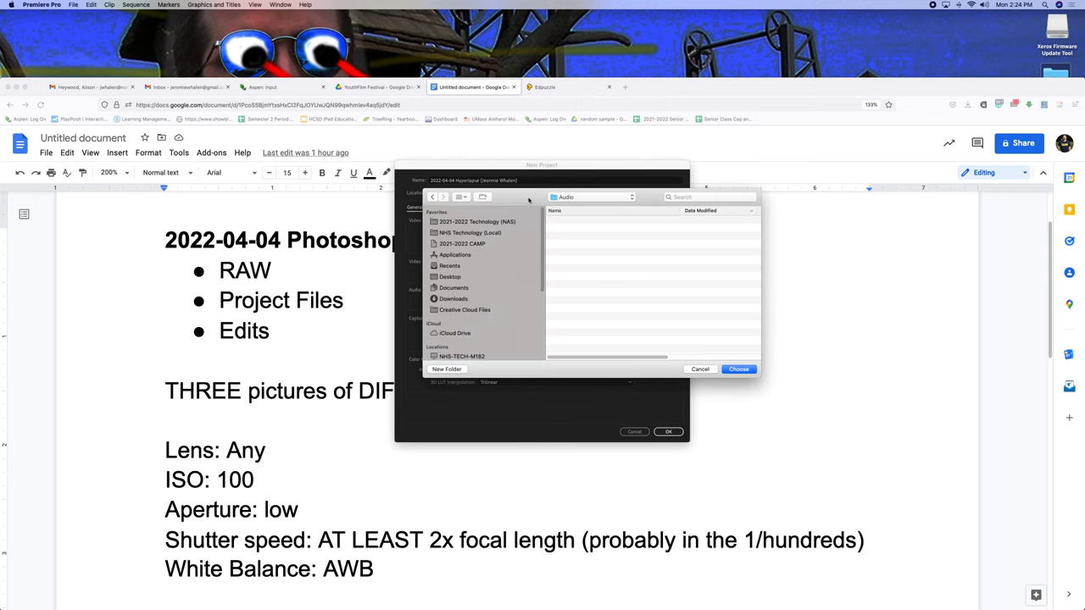
{"action": "left_click", "coordinate": [430, 197]}
{"action": "left_click", "coordinate": [447, 370]}
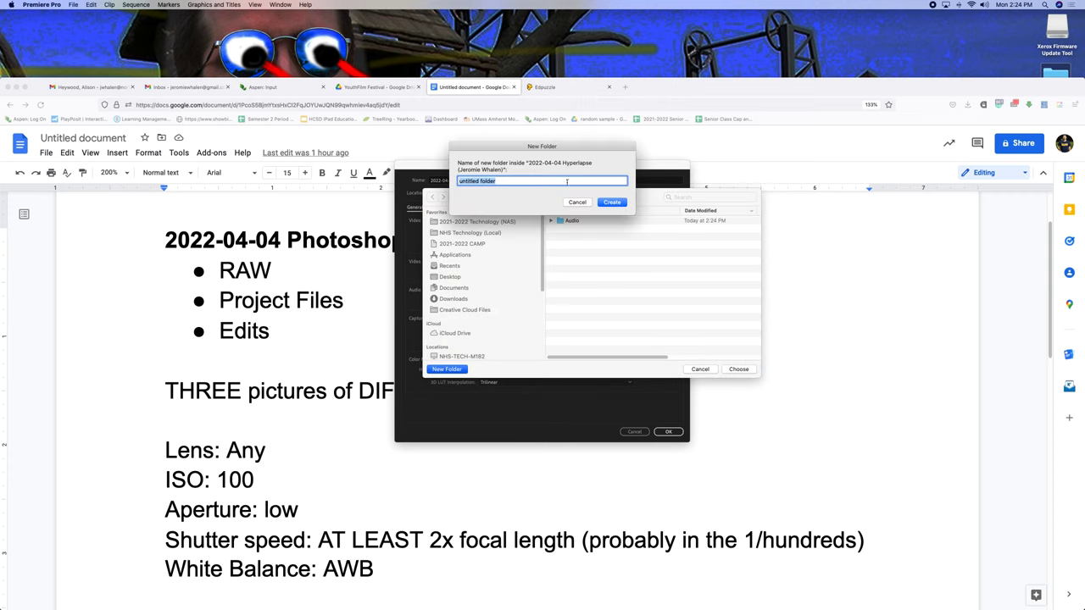
{"action": "type", "text": "Video"}
{"action": "left_click", "coordinate": [612, 201]}
Add the Media, Project Files and Finished Videos subfolders to the Hyperlapse folder.
{"action": "left_click", "coordinate": [432, 197]}
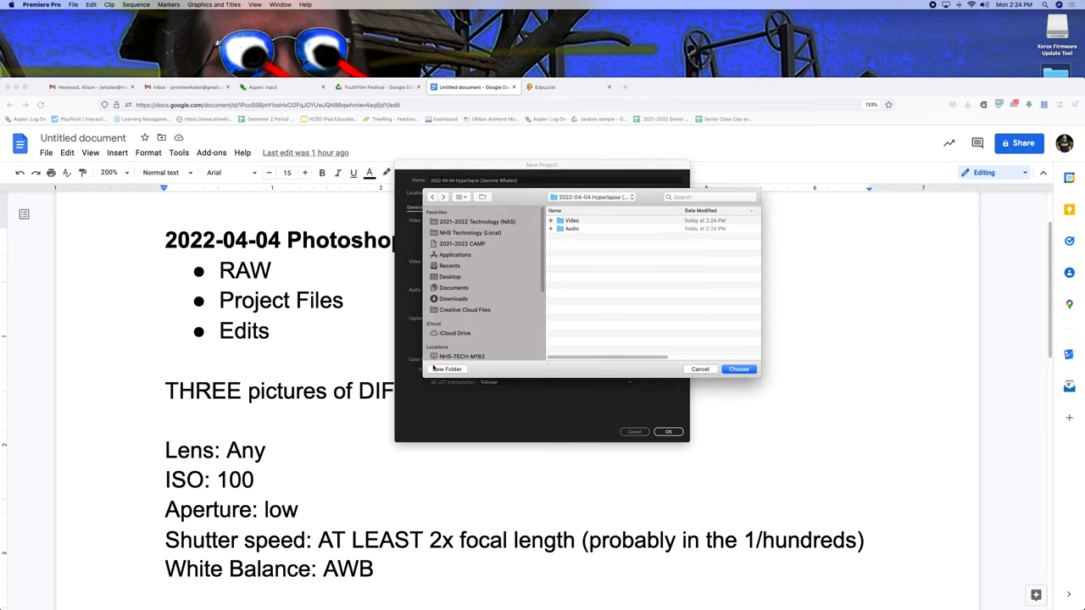
{"action": "left_click", "coordinate": [447, 370]}
{"action": "type", "text": "Media"}
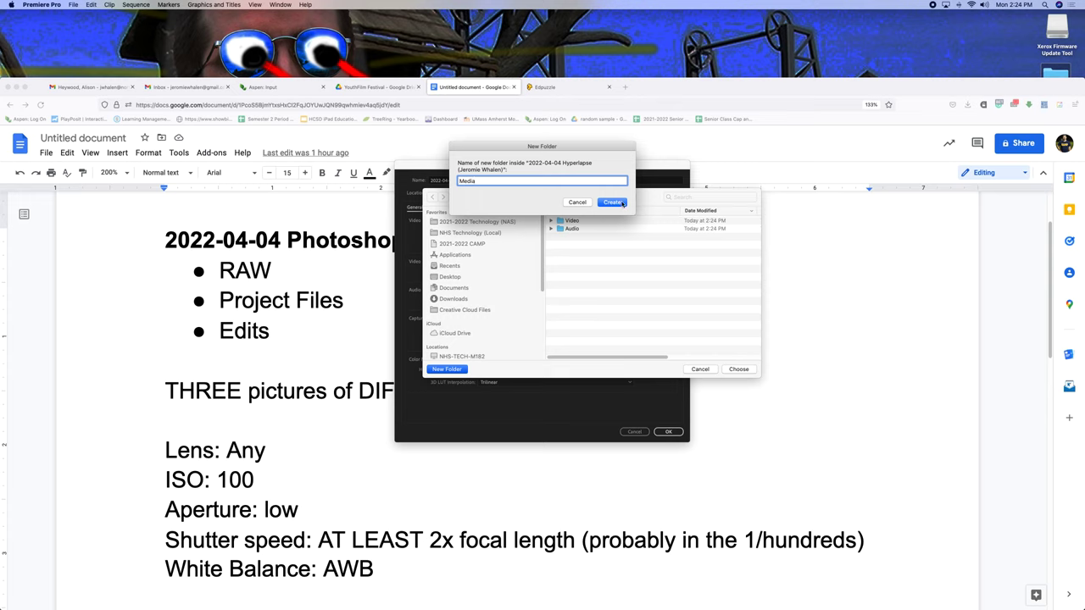
{"action": "left_click", "coordinate": [622, 203]}
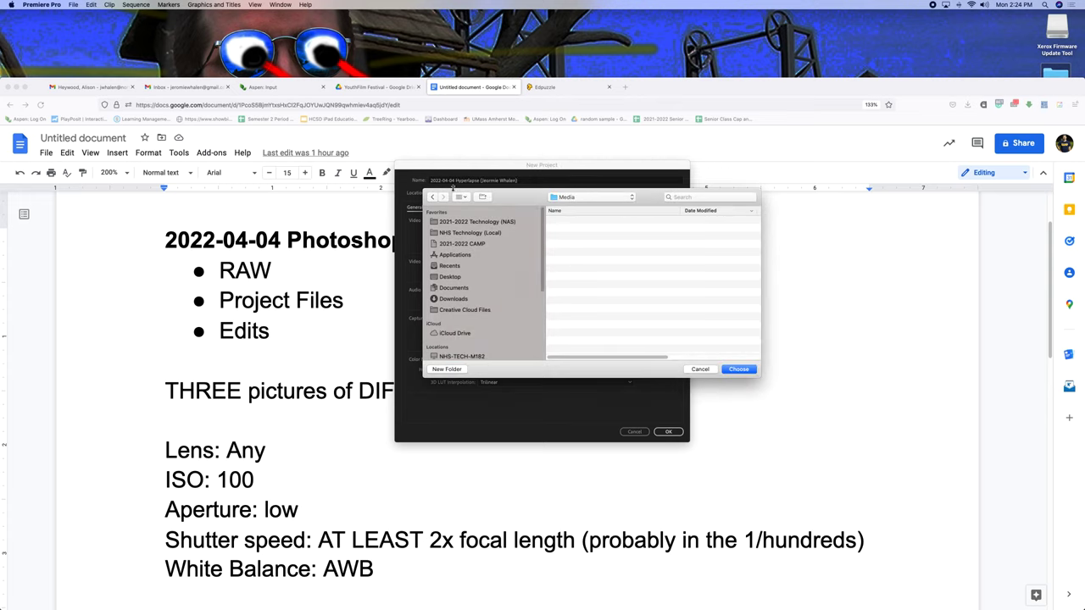
{"action": "left_click", "coordinate": [436, 196]}
{"action": "left_click", "coordinate": [447, 370]}
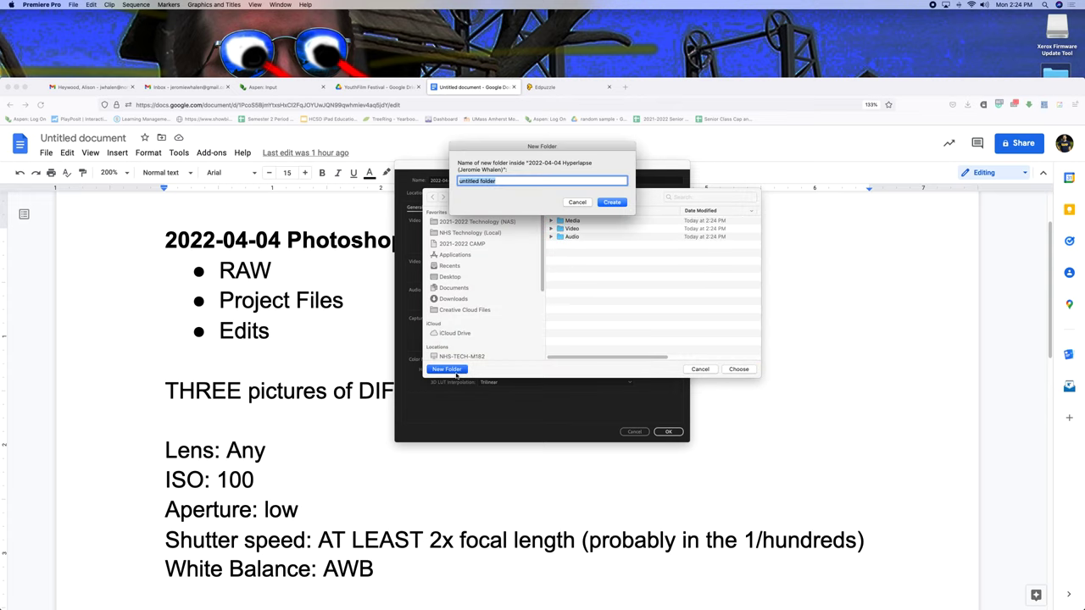
{"action": "type", "text": "Project Files"}
{"action": "left_click", "coordinate": [612, 202]}
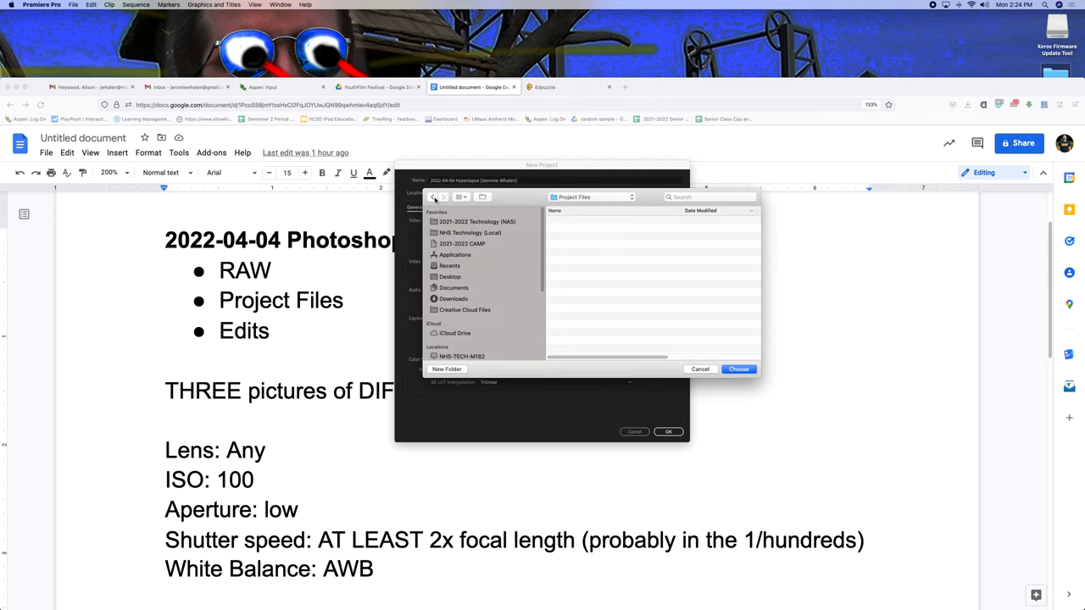
{"action": "left_click", "coordinate": [435, 197]}
{"action": "left_click", "coordinate": [447, 370]}
{"action": "type", "text": "R"}
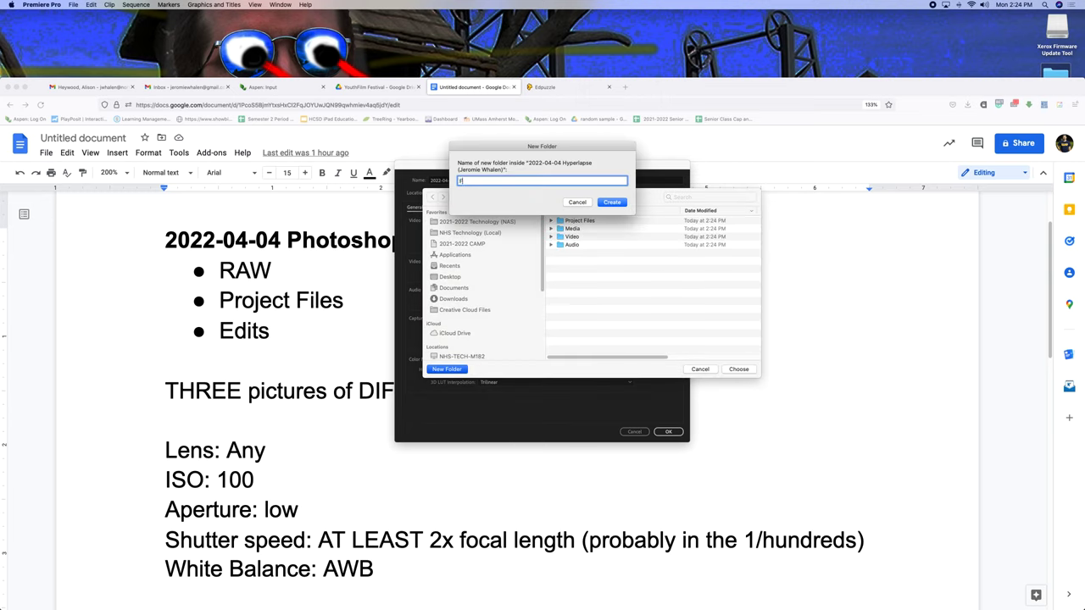
{"action": "type", "text": "inished Videos"}
{"action": "left_click", "coordinate": [613, 202]}
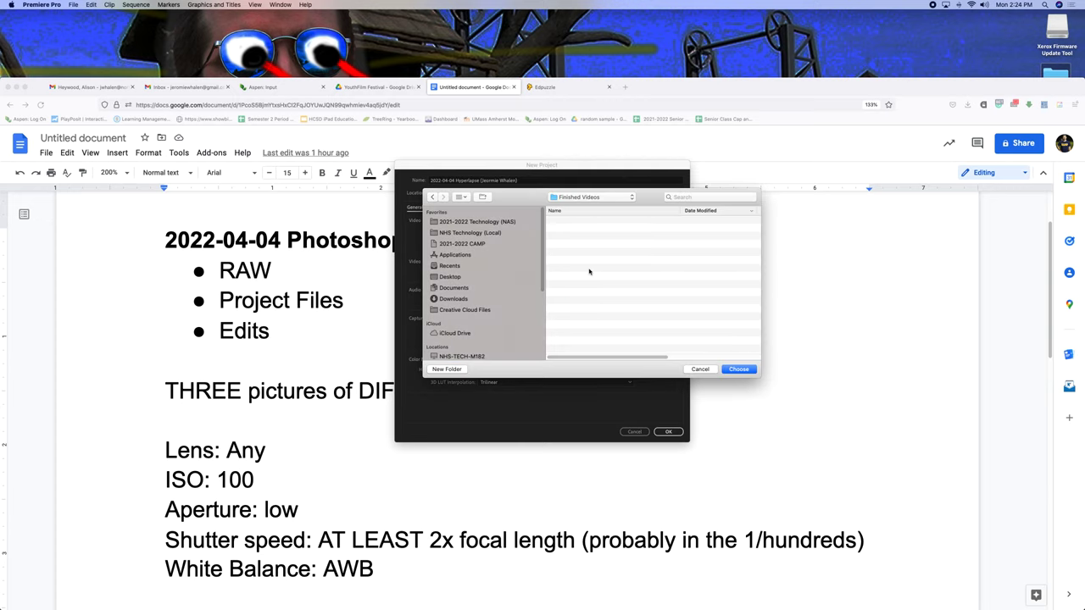
{"action": "left_click", "coordinate": [432, 197]}
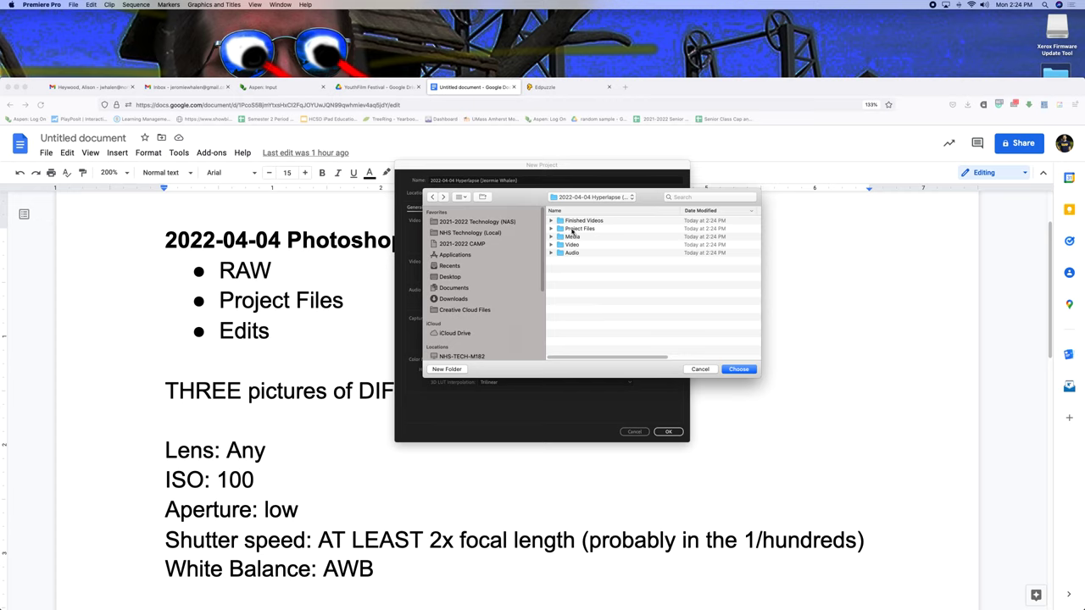
Set Project Files as the project location and confirm the new project.
{"action": "double_click", "coordinate": [572, 230]}
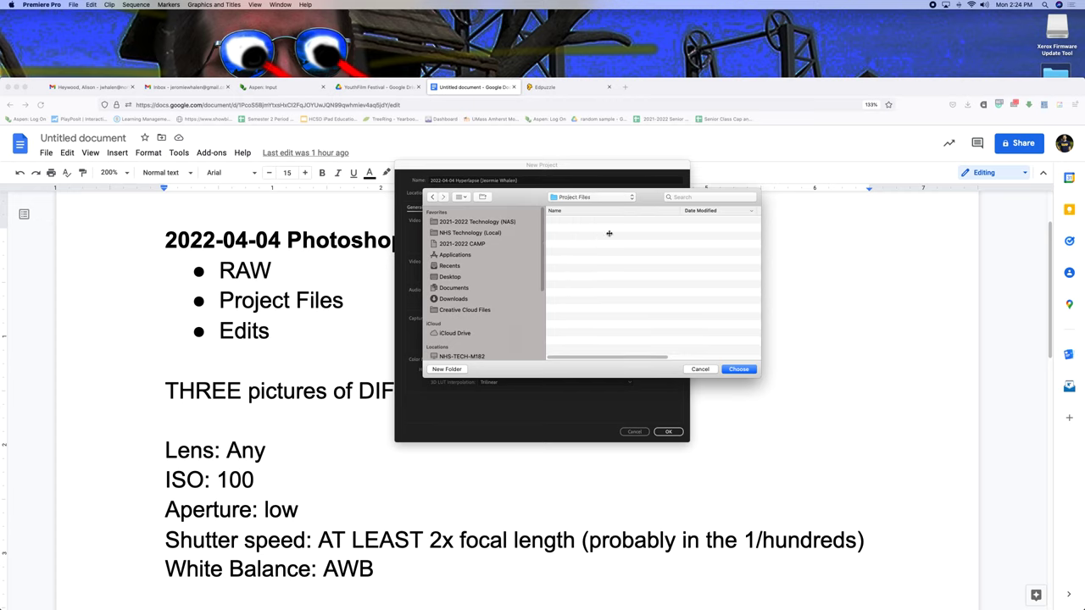
{"action": "left_click", "coordinate": [735, 369]}
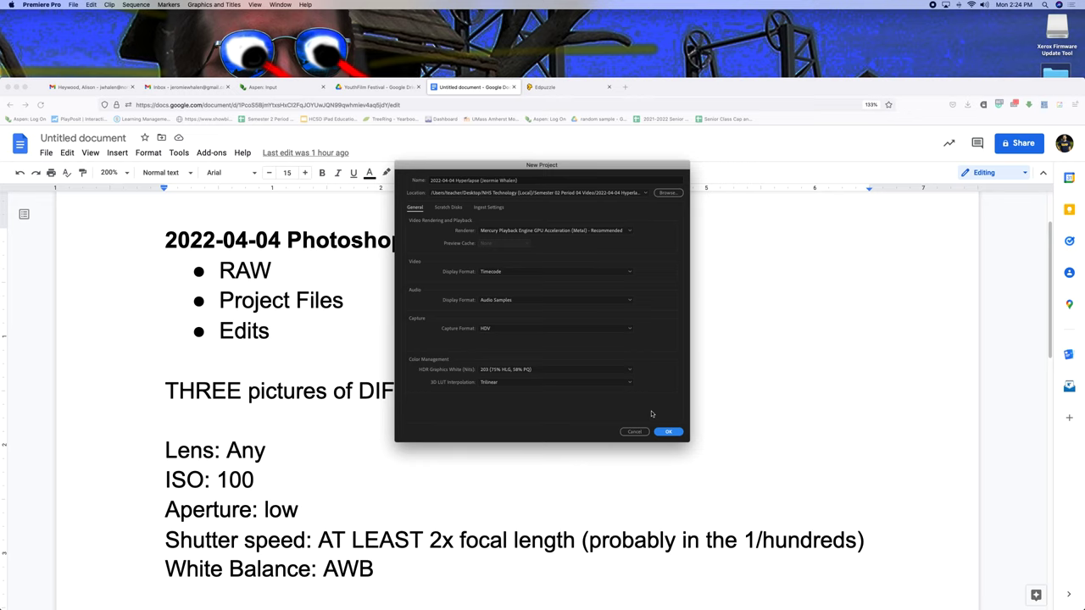
{"action": "key", "text": "Return"}
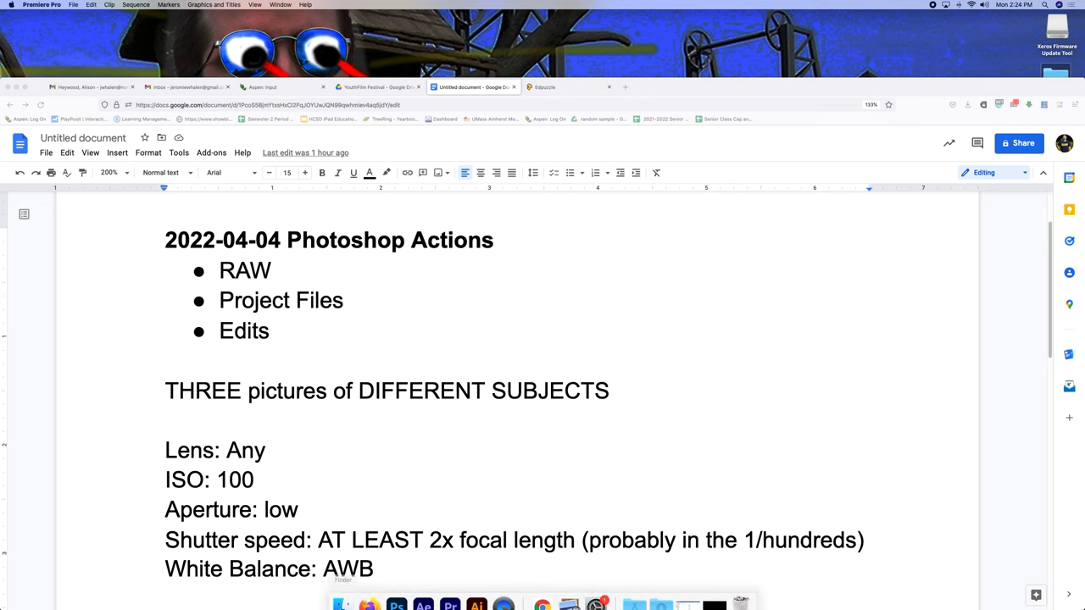
Open the NAS 2022-03-28 Hyperlapse gallery's Videos folder and select all 13 clips.
{"action": "left_click", "coordinate": [341, 603]}
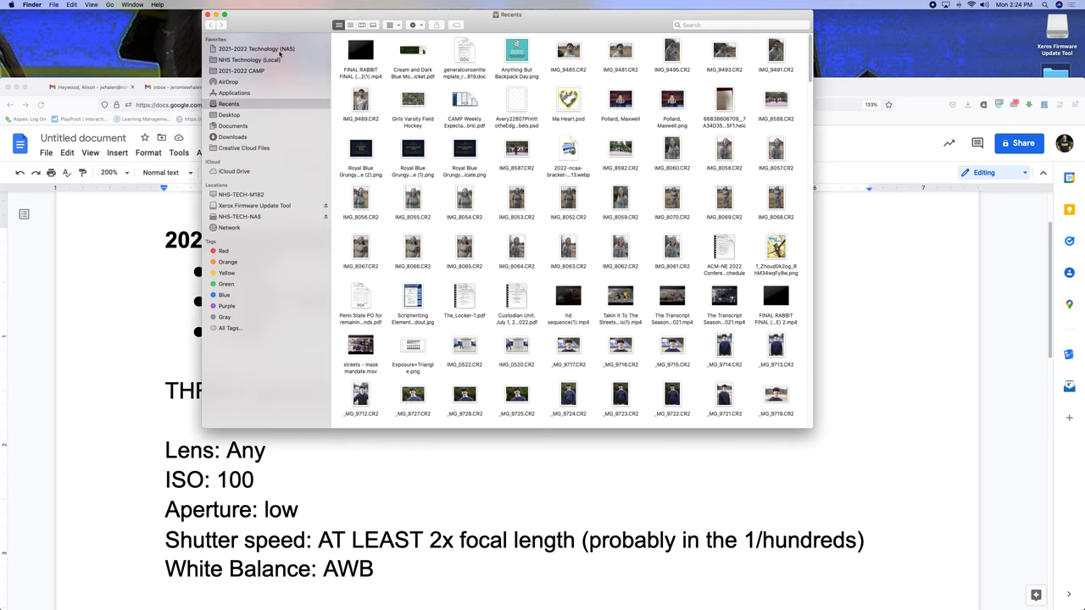
{"action": "left_click", "coordinate": [280, 51]}
{"action": "double_click", "coordinate": [372, 76]}
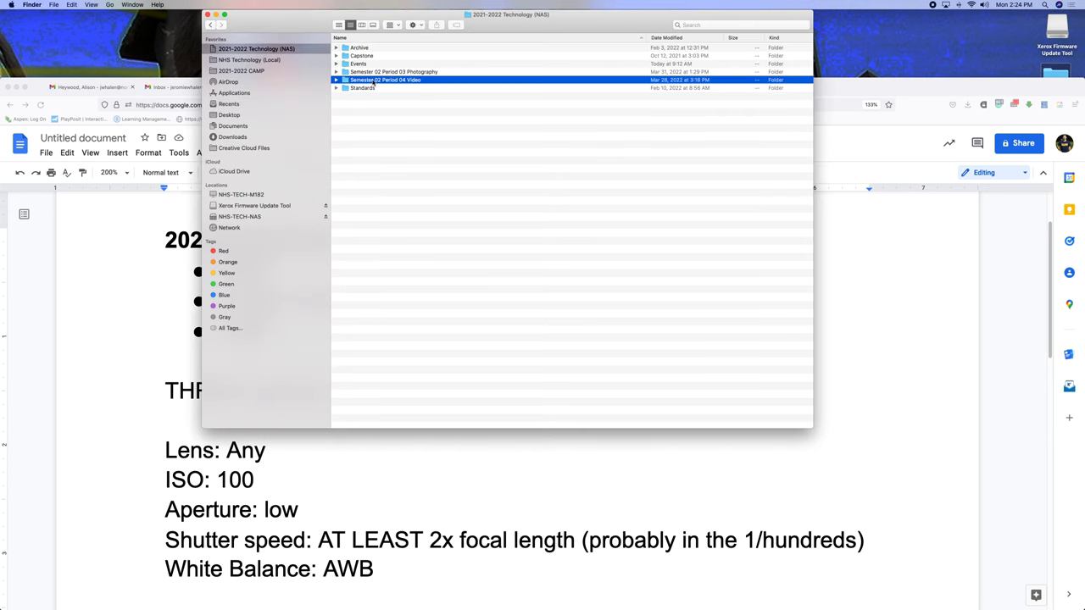
{"action": "double_click", "coordinate": [377, 80]}
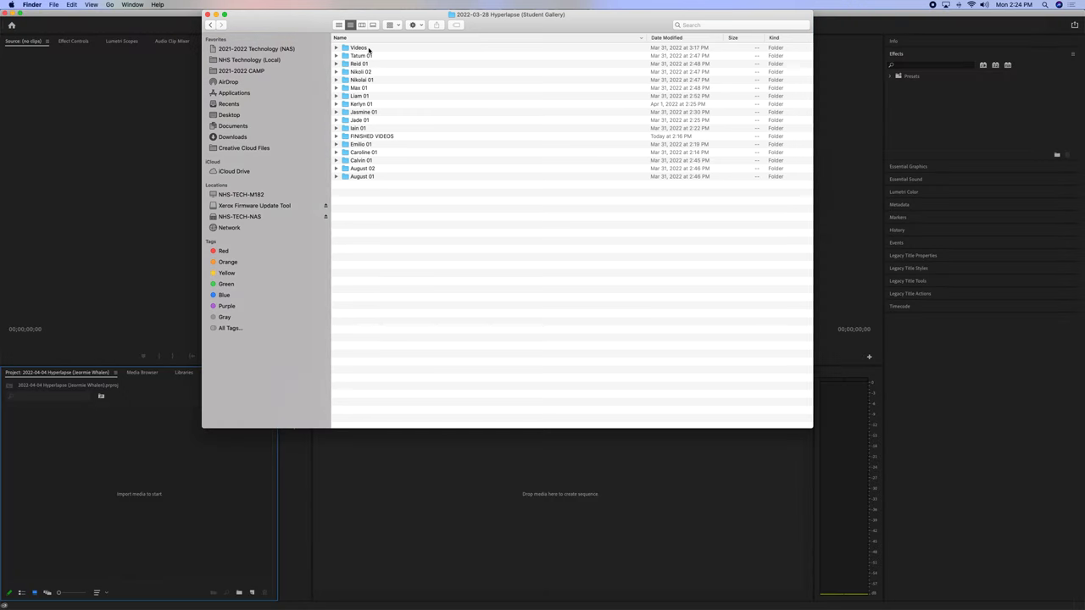
{"action": "double_click", "coordinate": [364, 49]}
{"action": "left_click_drag", "start_coordinate": [376, 149], "coordinate": [434, 43]}
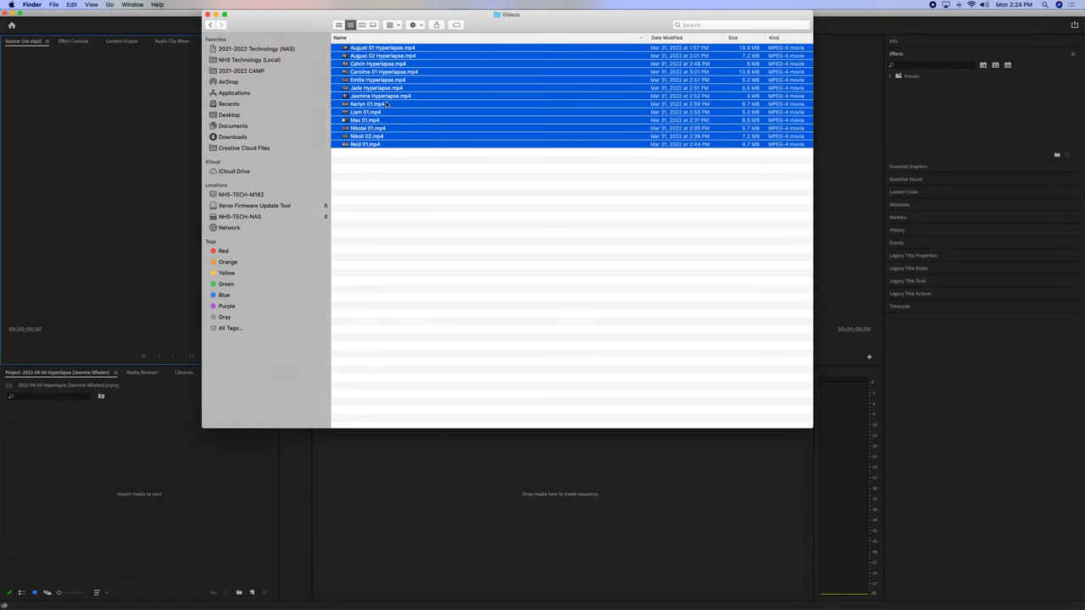
Paste the clips into the local 2022-04-04 Hyperlapse project's Video folder.
{"action": "left_click", "coordinate": [257, 63]}
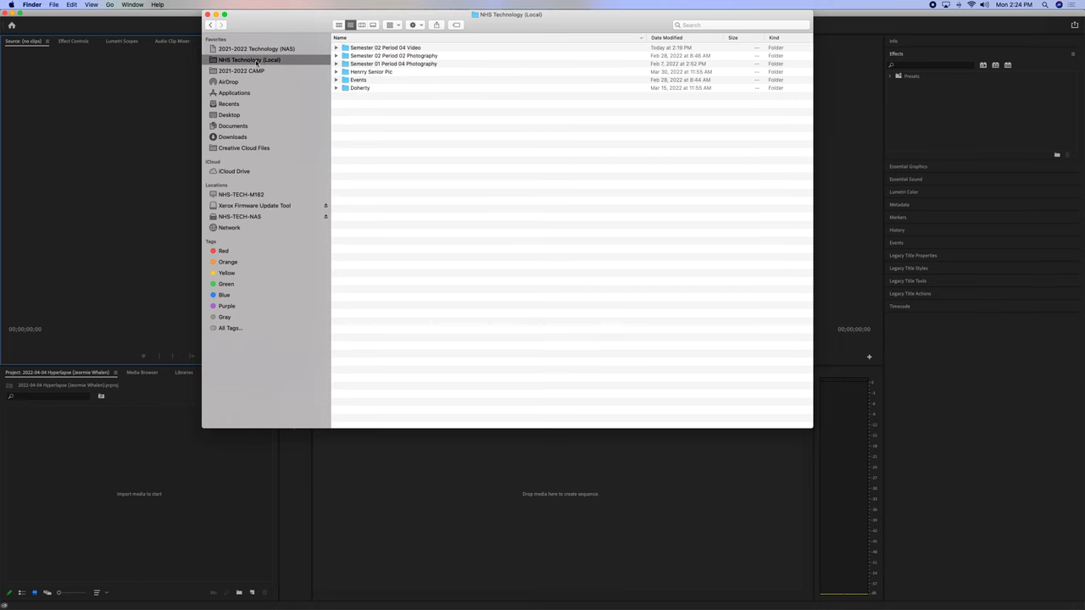
{"action": "double_click", "coordinate": [379, 49]}
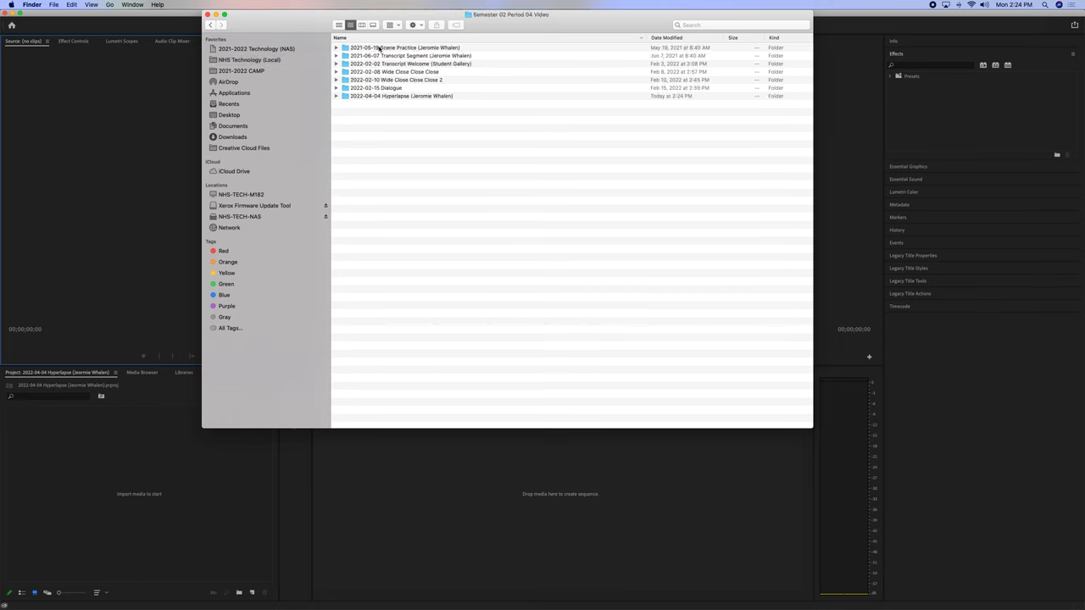
{"action": "double_click", "coordinate": [383, 97]}
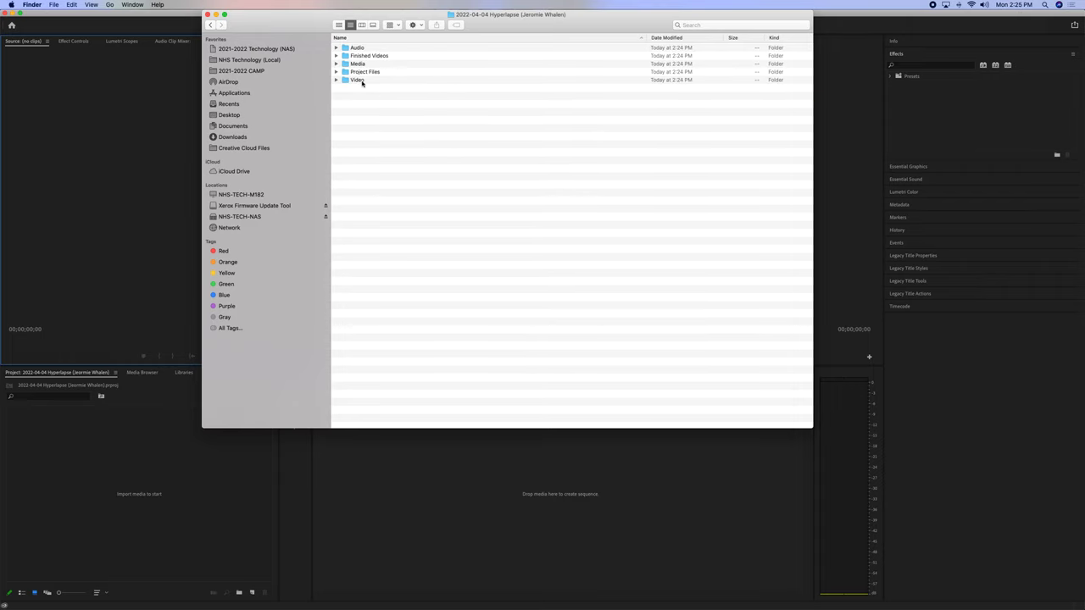
{"action": "double_click", "coordinate": [361, 80]}
{"action": "key", "text": "super+v"}
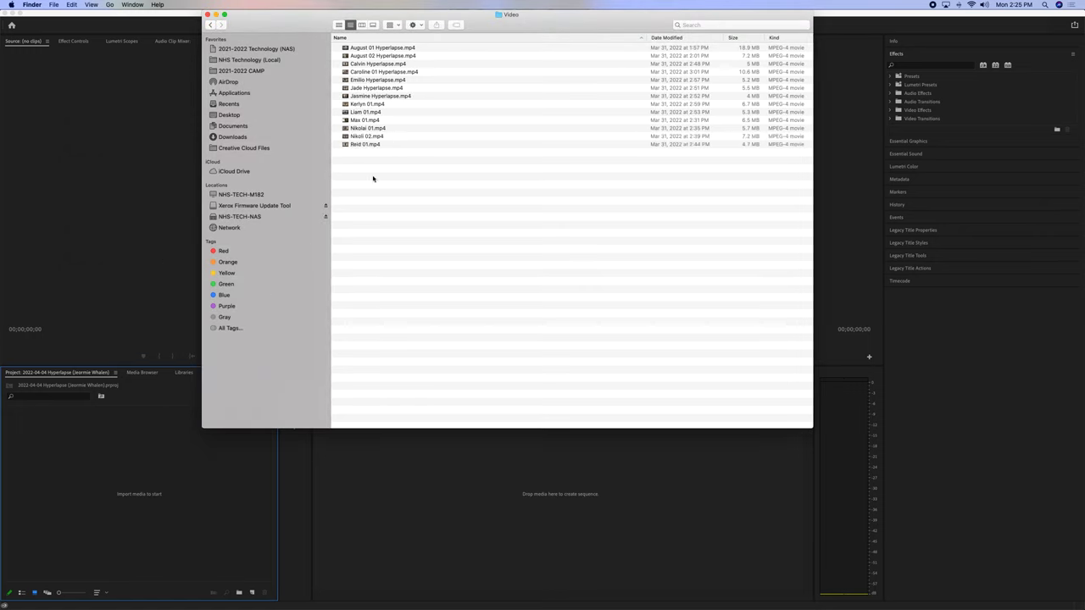
Drag the hyperlapse clips into the Project panel and dismiss the unsupported-compression import error.
{"action": "left_click_drag", "start_coordinate": [373, 178], "coordinate": [455, 37]}
{"action": "left_click_drag", "start_coordinate": [407, 136], "coordinate": [116, 501]}
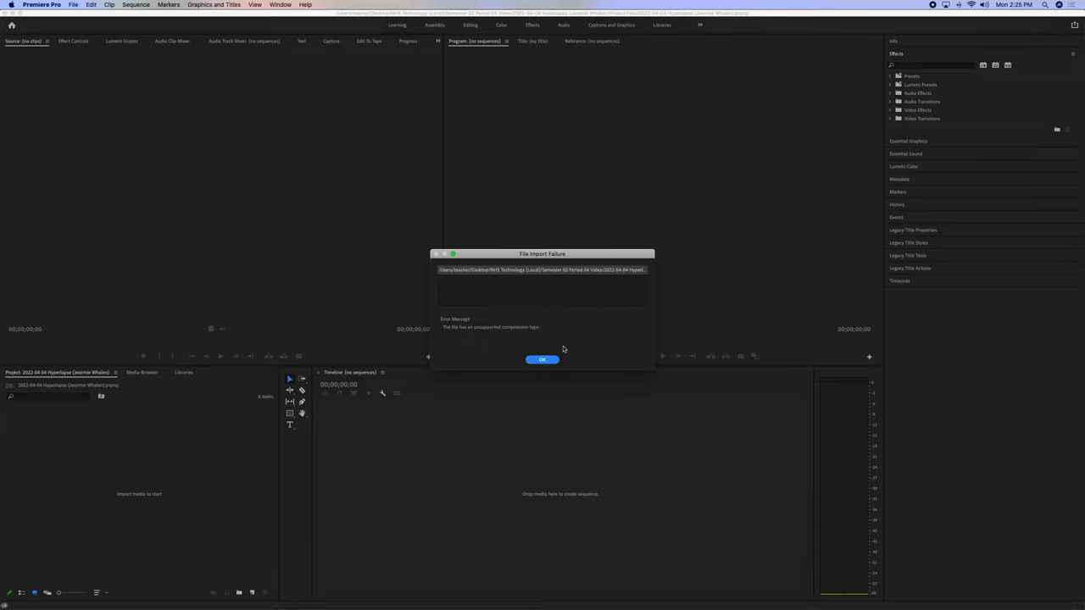
{"action": "left_click", "coordinate": [571, 278]}
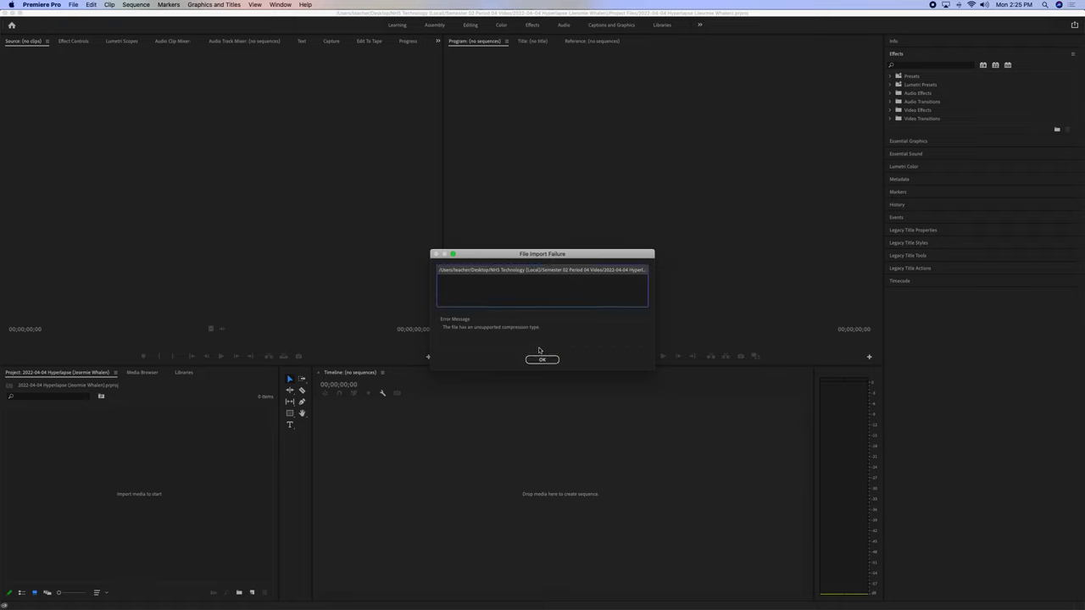
{"action": "left_click", "coordinate": [545, 360]}
{"action": "left_click", "coordinate": [545, 360]}
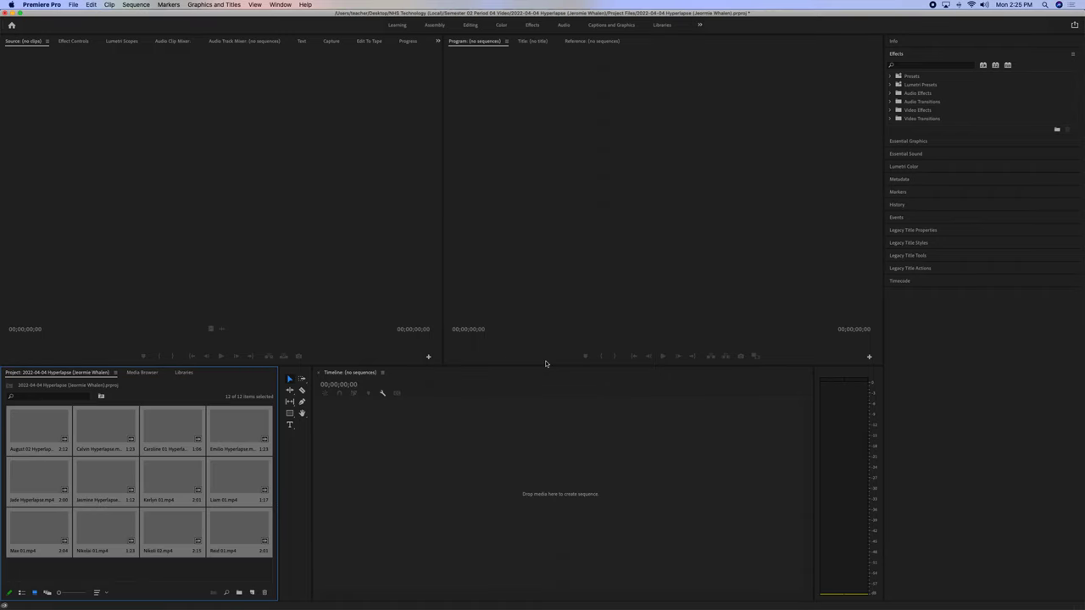
Create a Digital SLR DSLR 1080p24 sequence named 'Hyperlapse' with the student's name in brackets.
{"action": "left_click", "coordinate": [251, 594]}
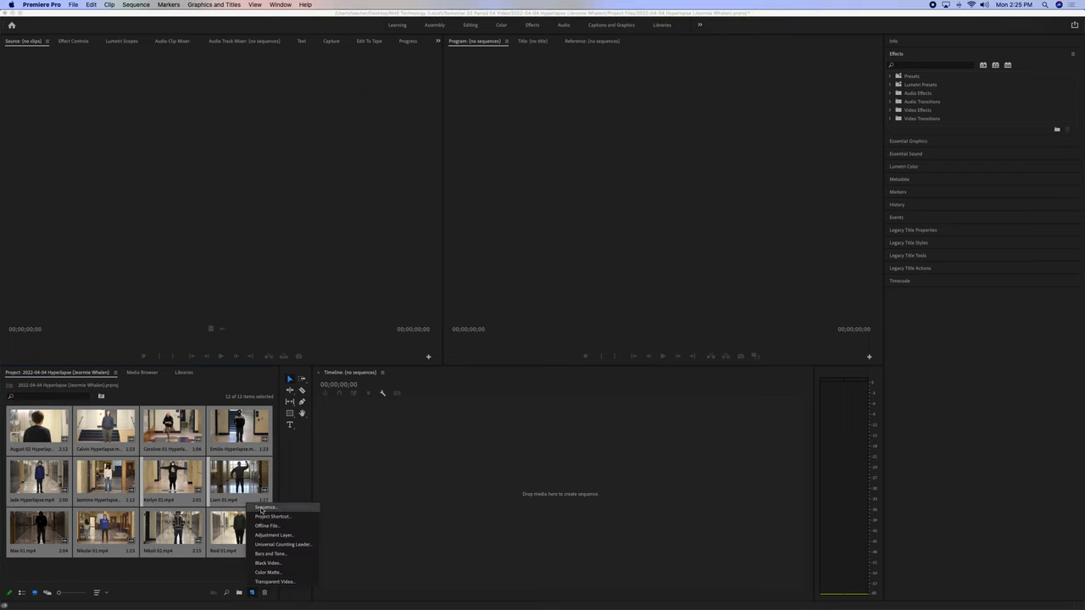
{"action": "left_click", "coordinate": [263, 507]}
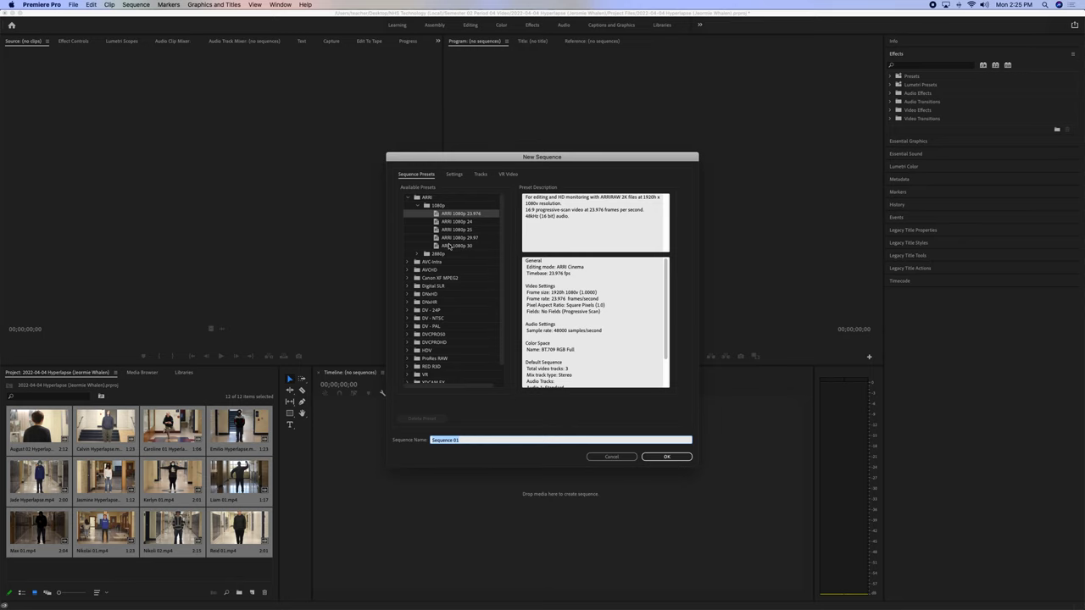
{"action": "left_click", "coordinate": [418, 206]}
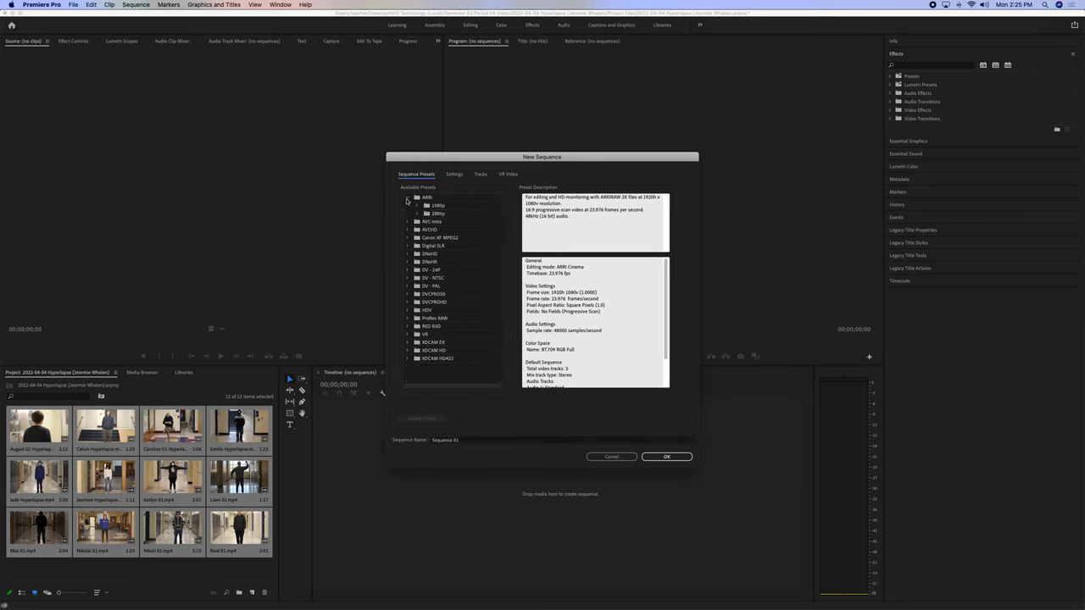
{"action": "left_click", "coordinate": [408, 197]}
{"action": "left_click", "coordinate": [407, 229]}
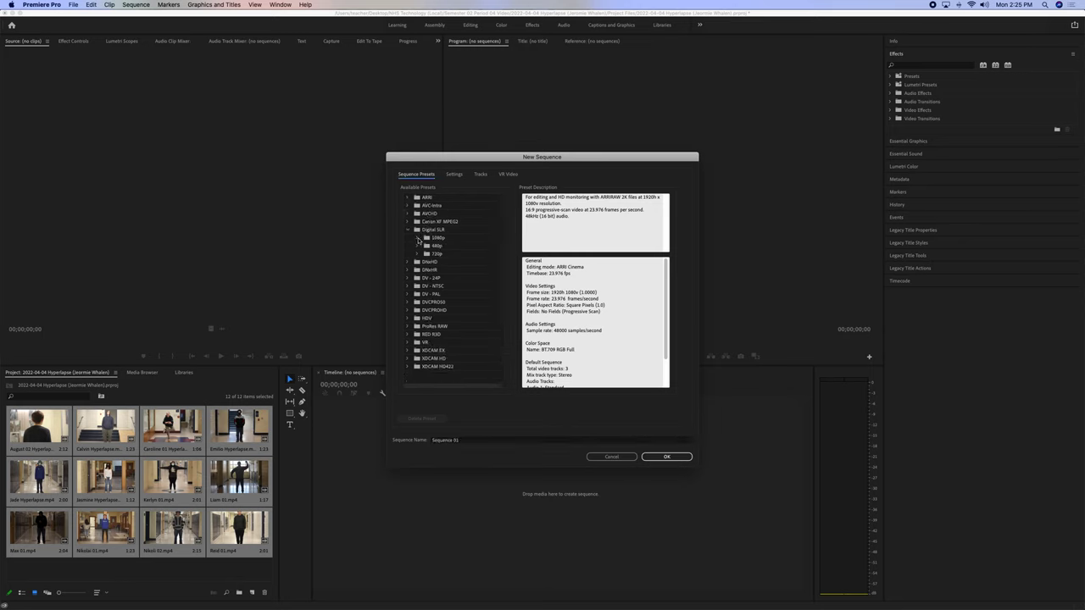
{"action": "left_click", "coordinate": [417, 238]}
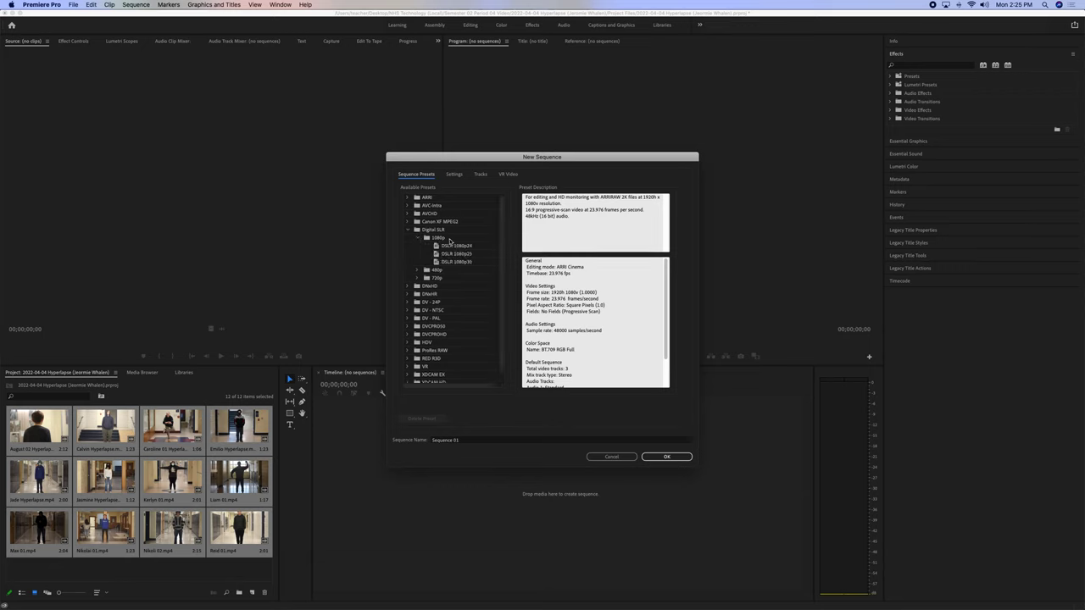
{"action": "left_click", "coordinate": [450, 246]}
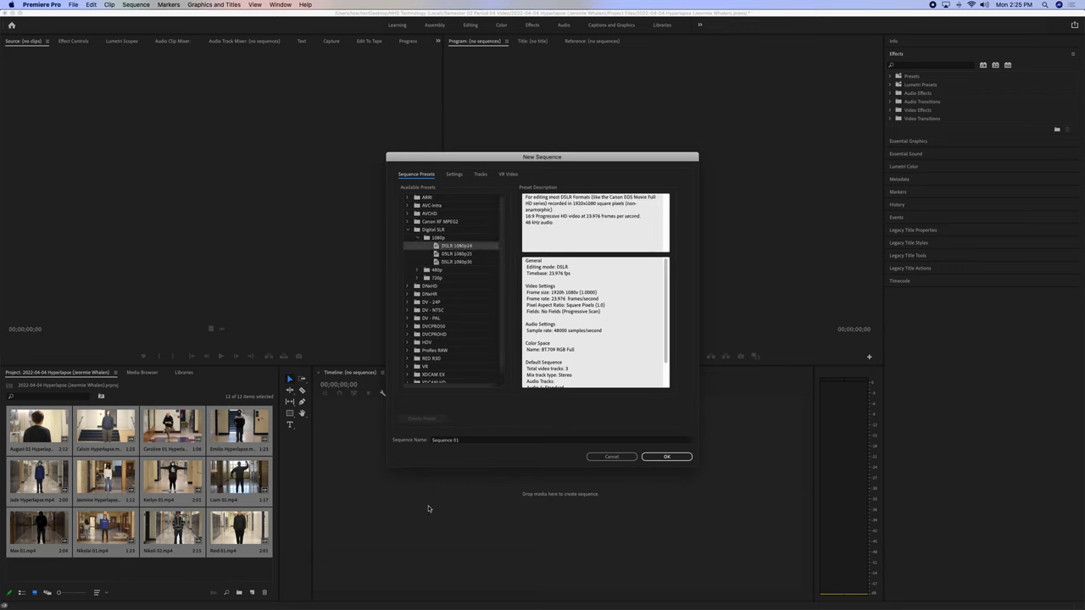
{"action": "left_click", "coordinate": [433, 441]}
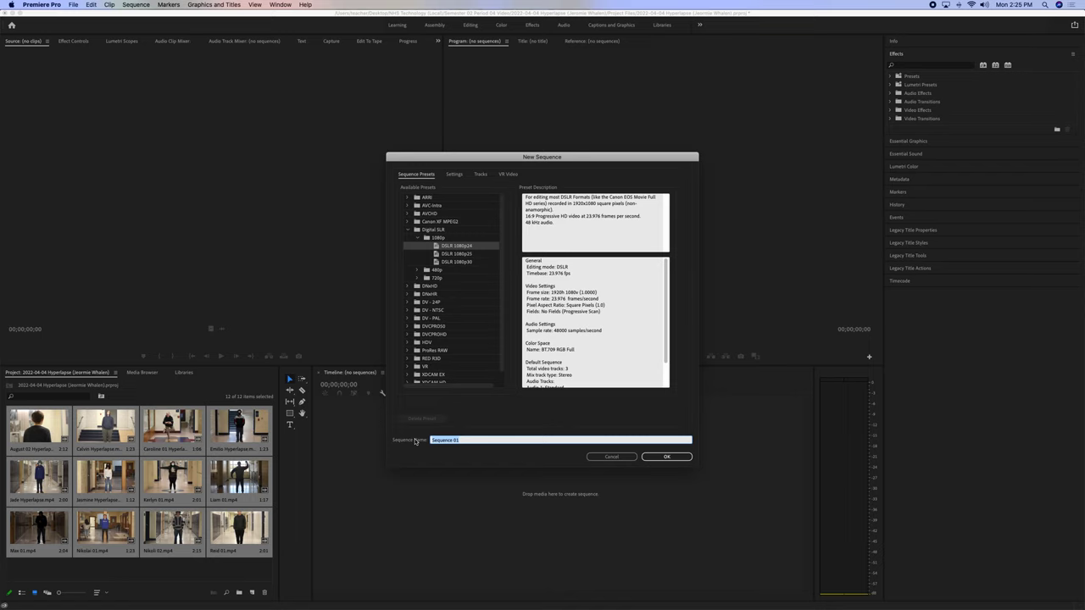
{"action": "type", "text": "Hyperlapse (Jeromie Whalen"}
{"action": "left_click", "coordinate": [666, 456]}
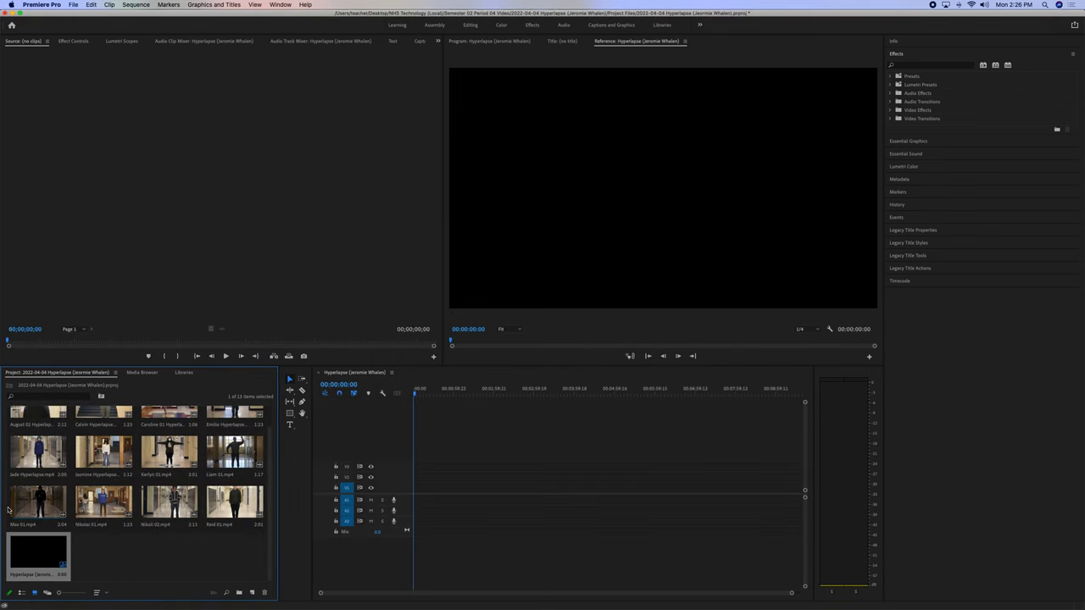
Place all twelve hyperlapse clips end to end on V1 of the timeline.
{"action": "left_click_drag", "start_coordinate": [251, 546], "coordinate": [39, 431]}
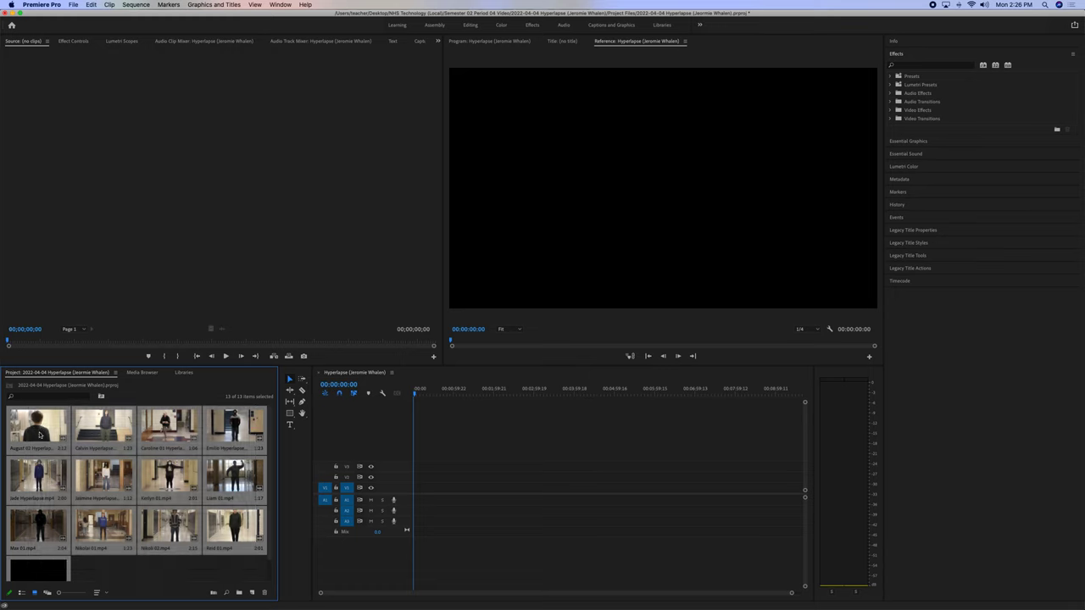
{"action": "scroll", "coordinate": [39, 436], "scroll_direction": "down", "scroll_amount": 1}
{"action": "left_click_drag", "start_coordinate": [40, 557], "coordinate": [420, 490]}
Zoom the timeline in and scrub through the first few seconds to preview frames.
{"action": "left_click", "coordinate": [422, 392]}
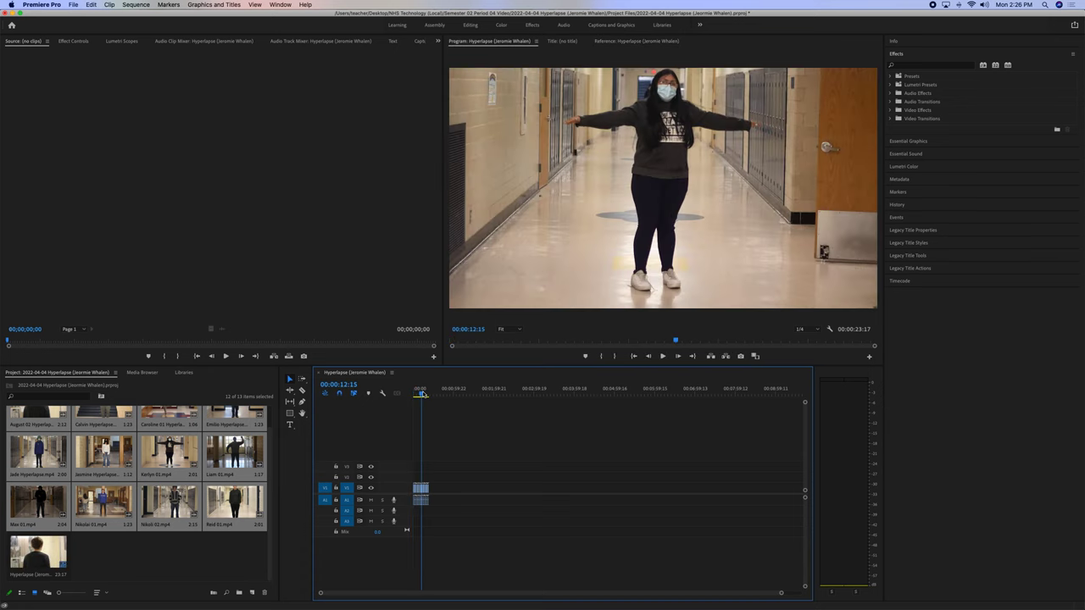
{"action": "key", "text": "equal"}
{"action": "key", "text": "equal"}
{"action": "key", "text": "equal"}
{"action": "key", "text": "equal"}
{"action": "left_click", "coordinate": [466, 390]}
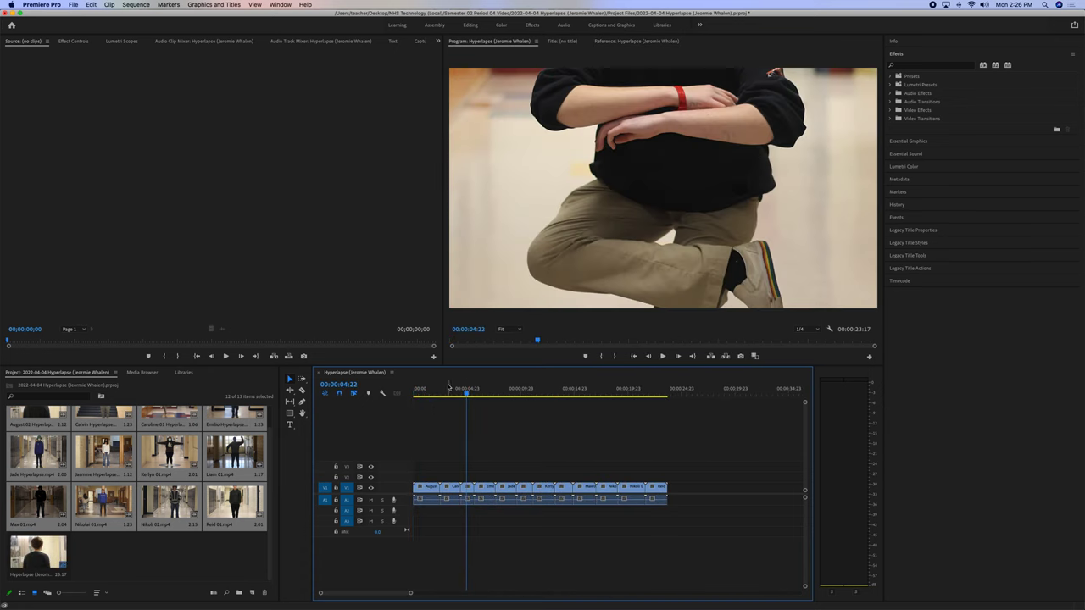
{"action": "left_click", "coordinate": [444, 389]}
{"action": "left_click", "coordinate": [422, 393]}
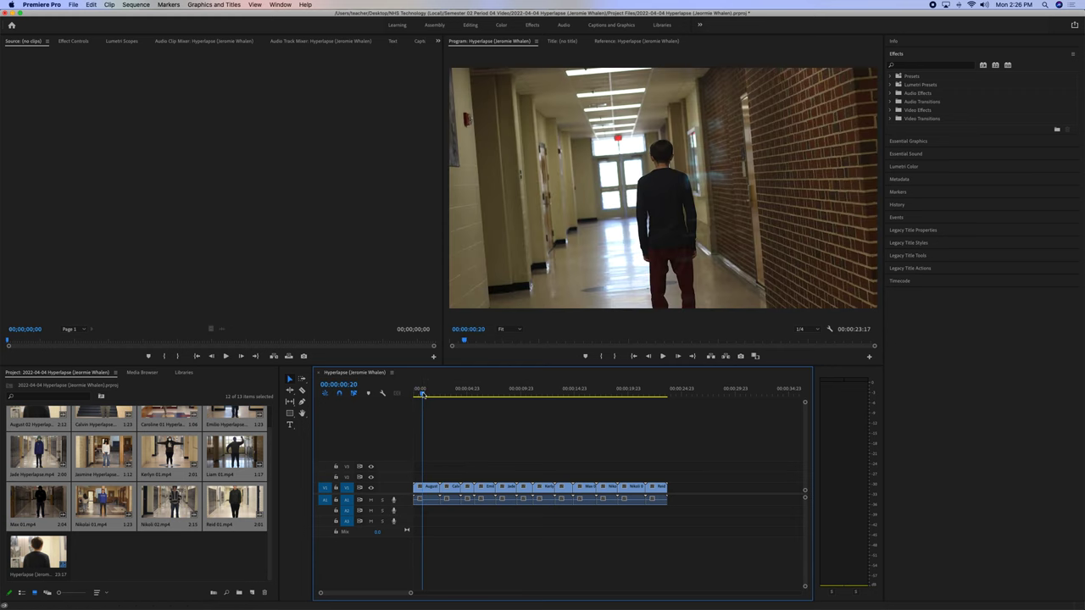
{"action": "left_click", "coordinate": [488, 390]}
{"action": "left_click", "coordinate": [463, 392]}
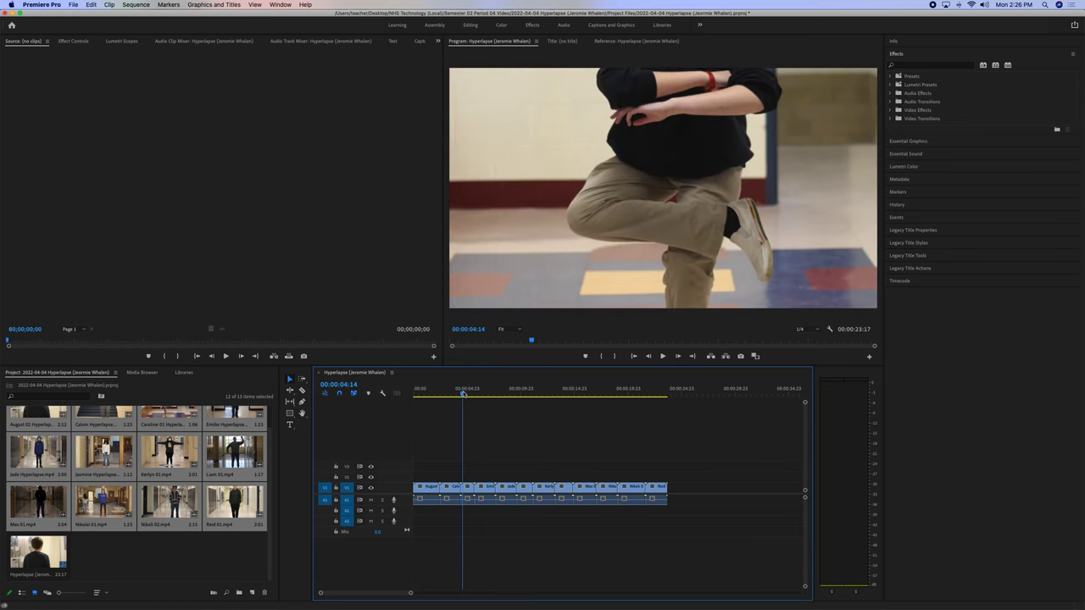
Select every clip on the timeline and apply a clip option from the context menu.
{"action": "left_click_drag", "start_coordinate": [715, 460], "coordinate": [377, 557]}
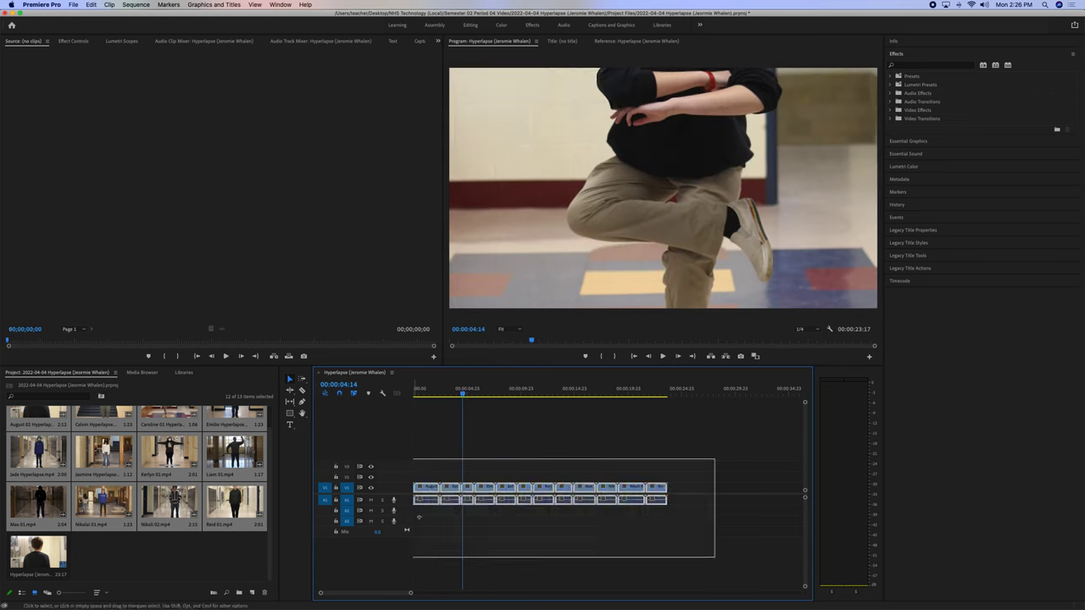
{"action": "left_click_drag", "start_coordinate": [418, 517], "coordinate": [418, 518]}
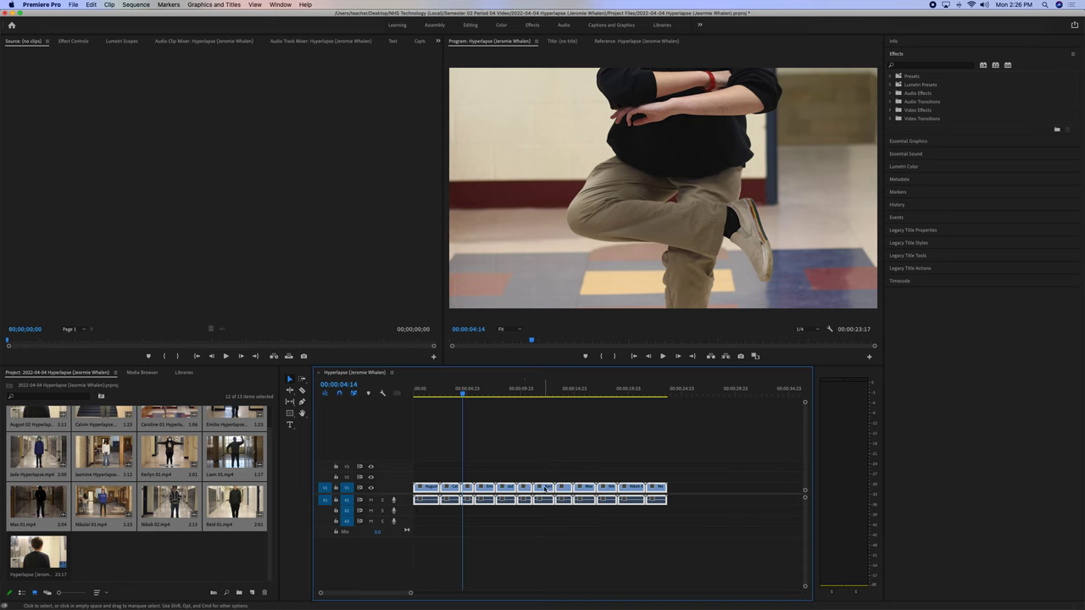
{"action": "right_click", "coordinate": [544, 488]}
{"action": "left_click", "coordinate": [572, 523]}
Play the sequence from about seven seconds to review it, then bring Firefox forward.
{"action": "left_click", "coordinate": [489, 394]}
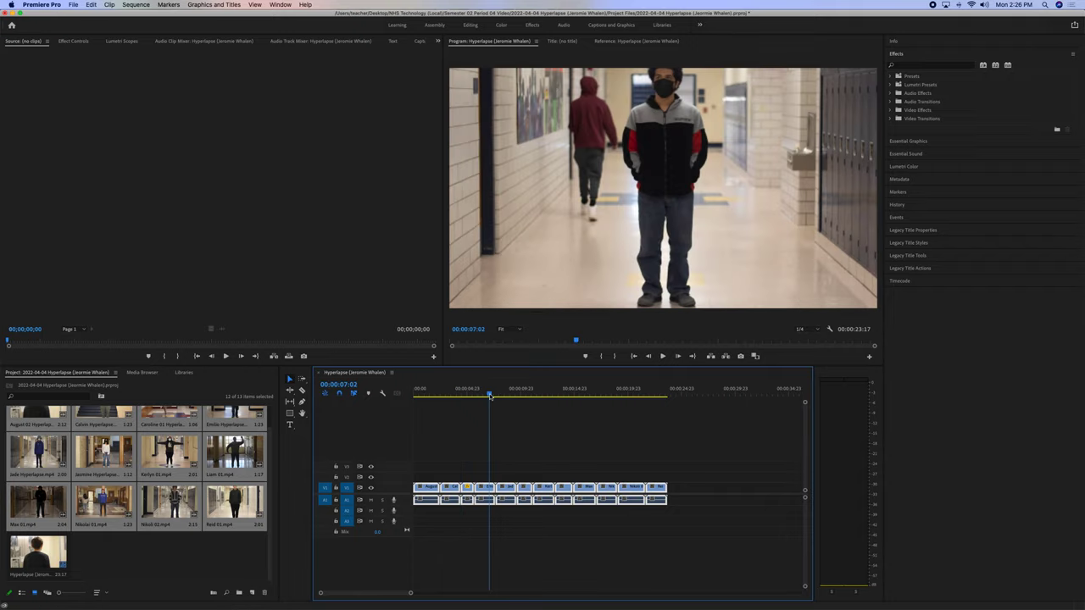
{"action": "key", "text": "space"}
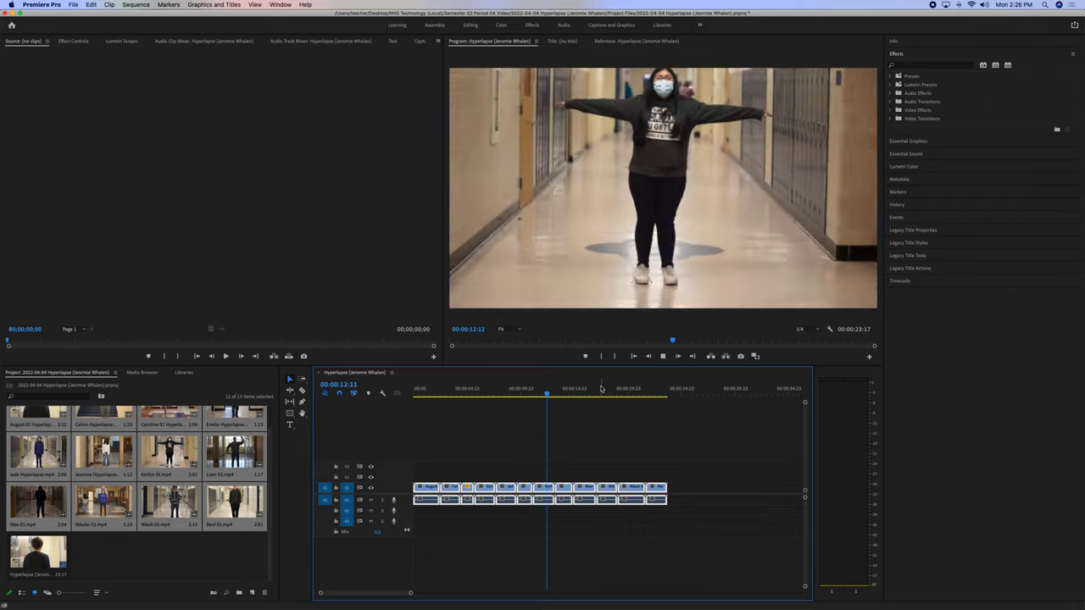
{"action": "key", "text": "space"}
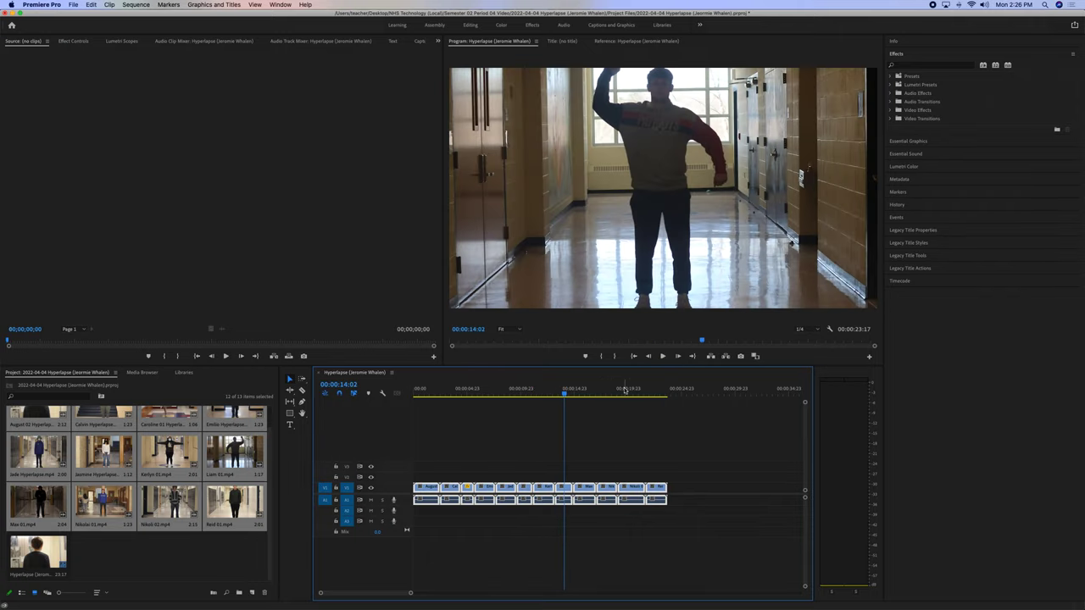
{"action": "left_click", "coordinate": [503, 444]}
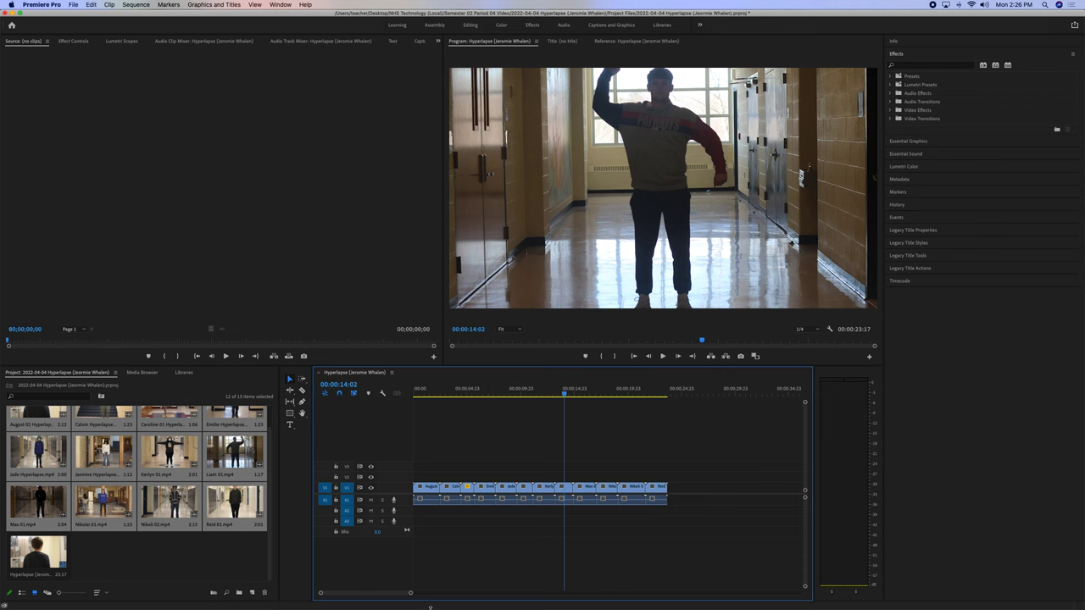
{"action": "left_click", "coordinate": [370, 593]}
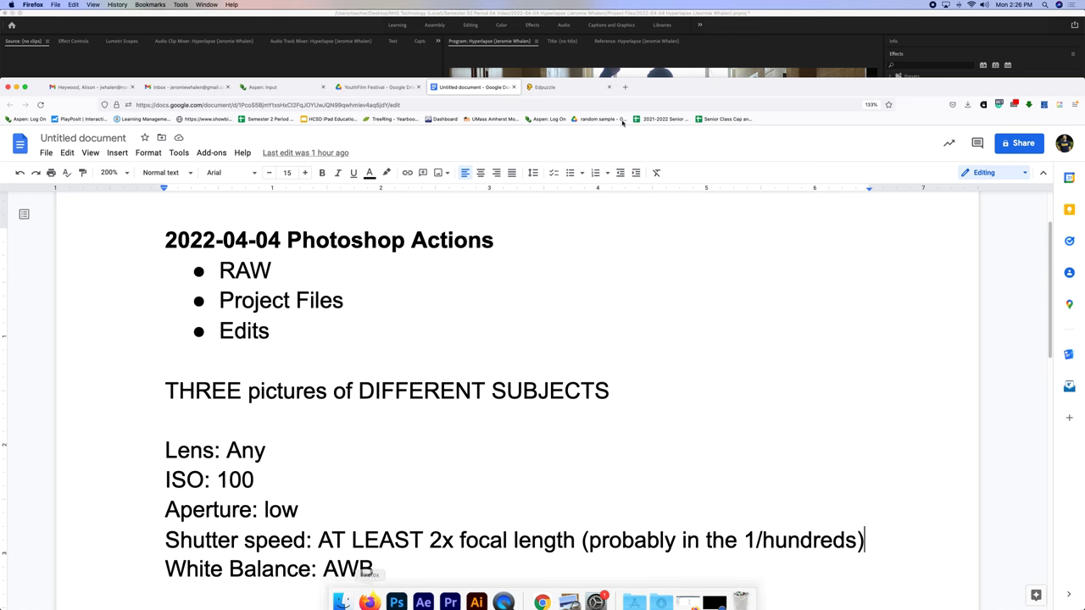
Search for 'envato elements', sign in to the site, and open the Stock Video section.
{"action": "left_click", "coordinate": [625, 87]}
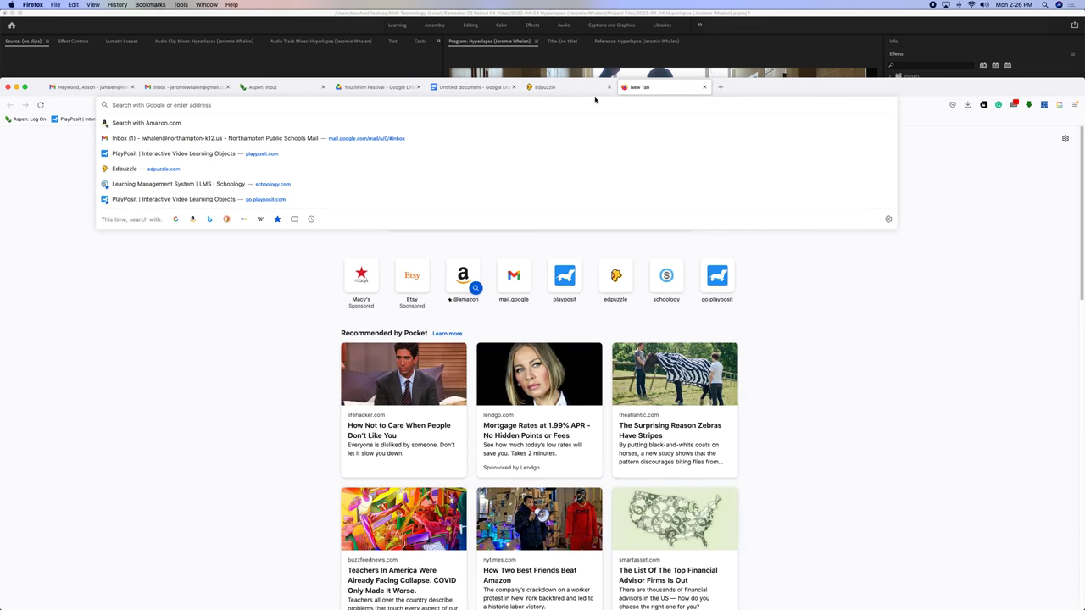
{"action": "type", "text": "envato "}
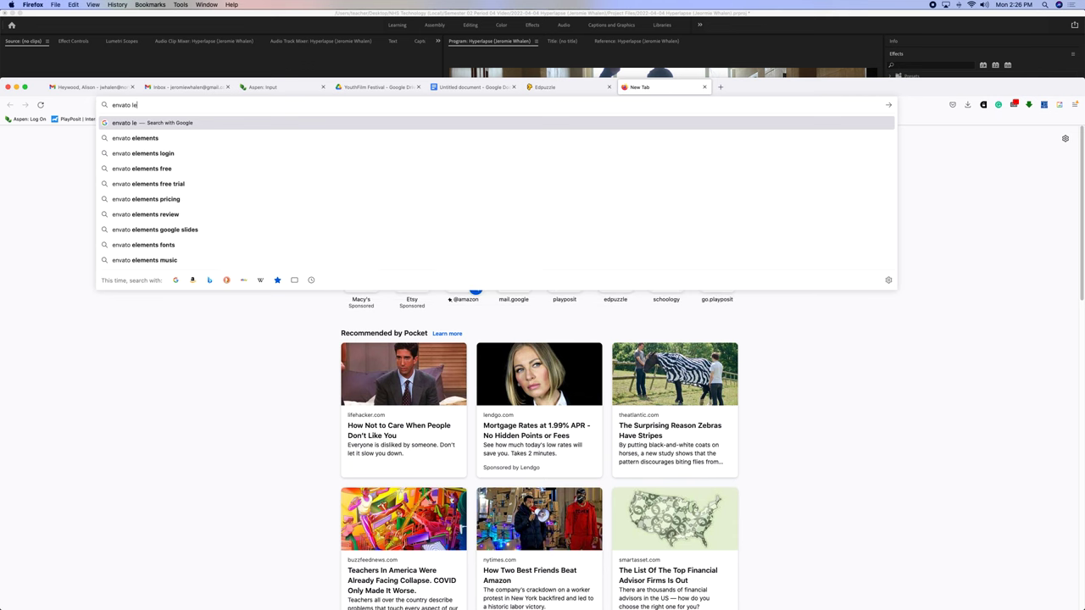
{"action": "type", "text": "elements"}
{"action": "key", "text": "Return"}
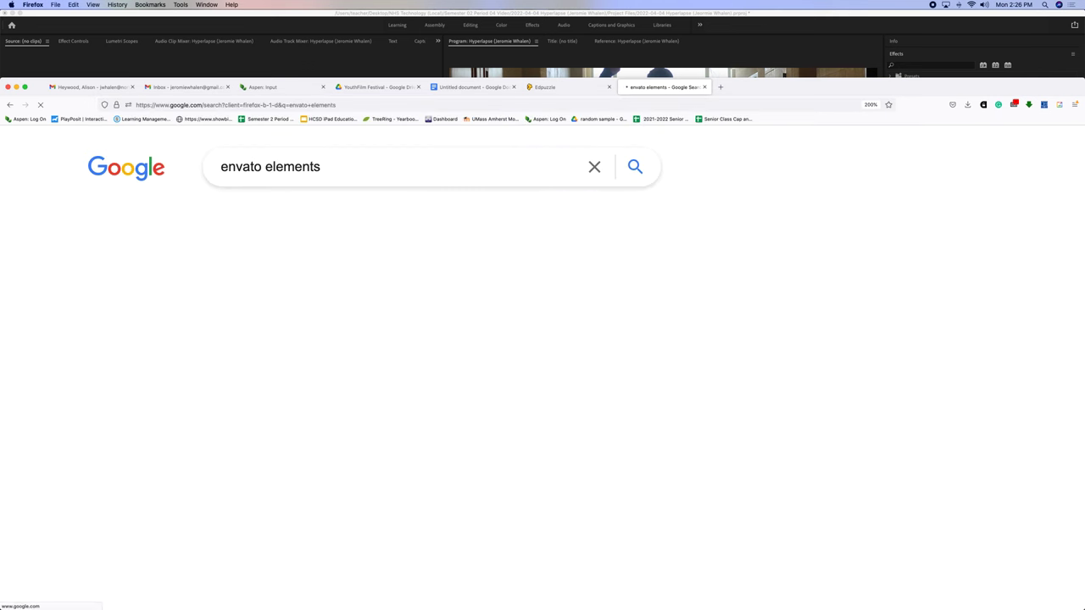
{"action": "left_click", "coordinate": [385, 312]}
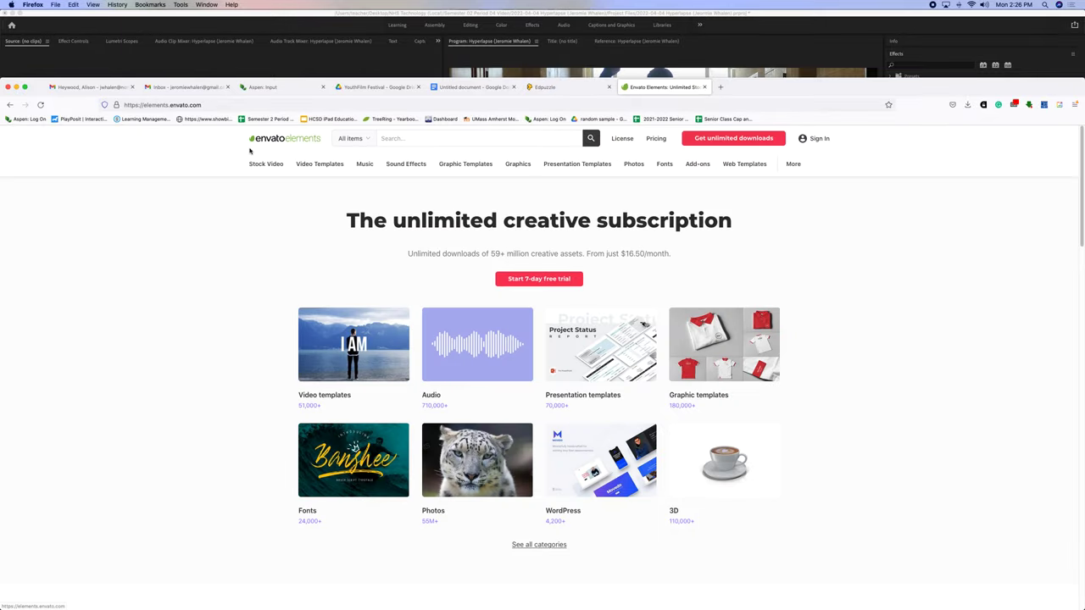
{"action": "left_click", "coordinate": [818, 141]}
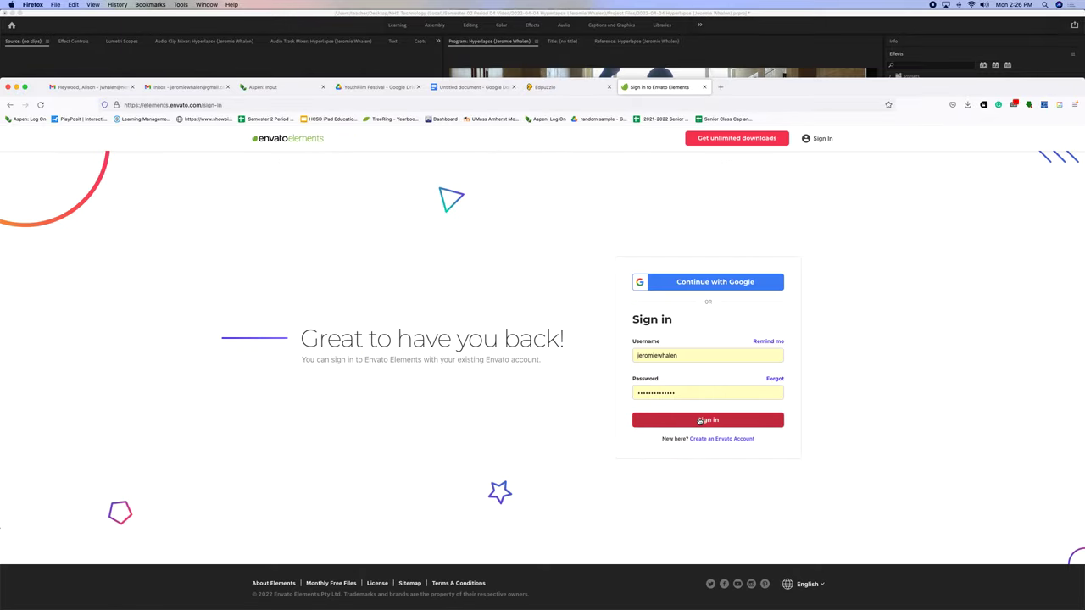
{"action": "left_click", "coordinate": [695, 416]}
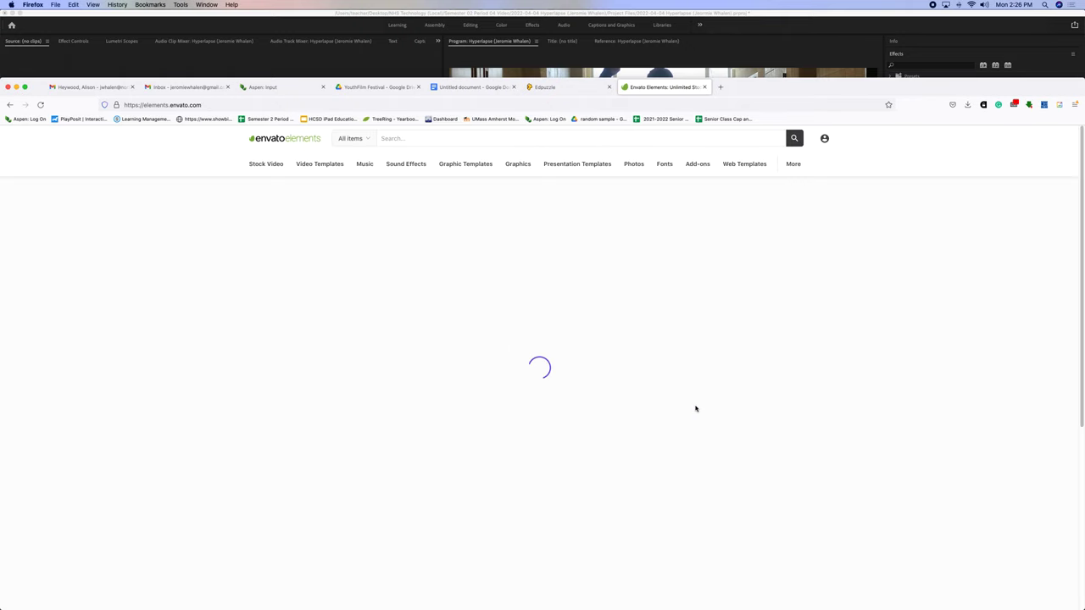
{"action": "left_click", "coordinate": [265, 166]}
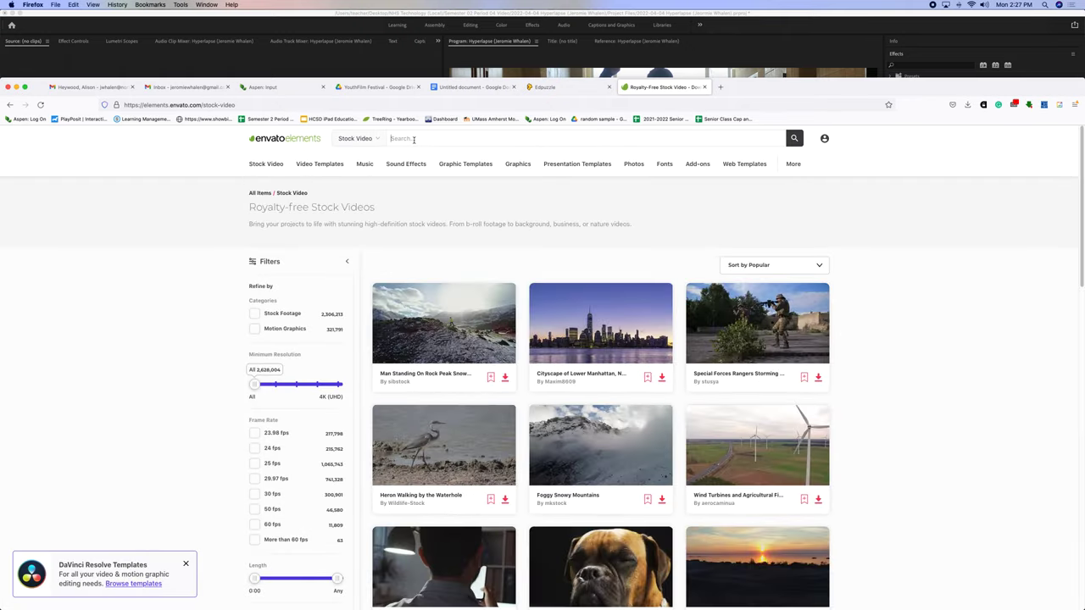
Search stock video for 'light leaks' and open the Film Burn Light Leaks Transitions item.
{"action": "left_click", "coordinate": [413, 139]}
{"action": "type", "text": "iight leaks"}
{"action": "key", "text": "Return"}
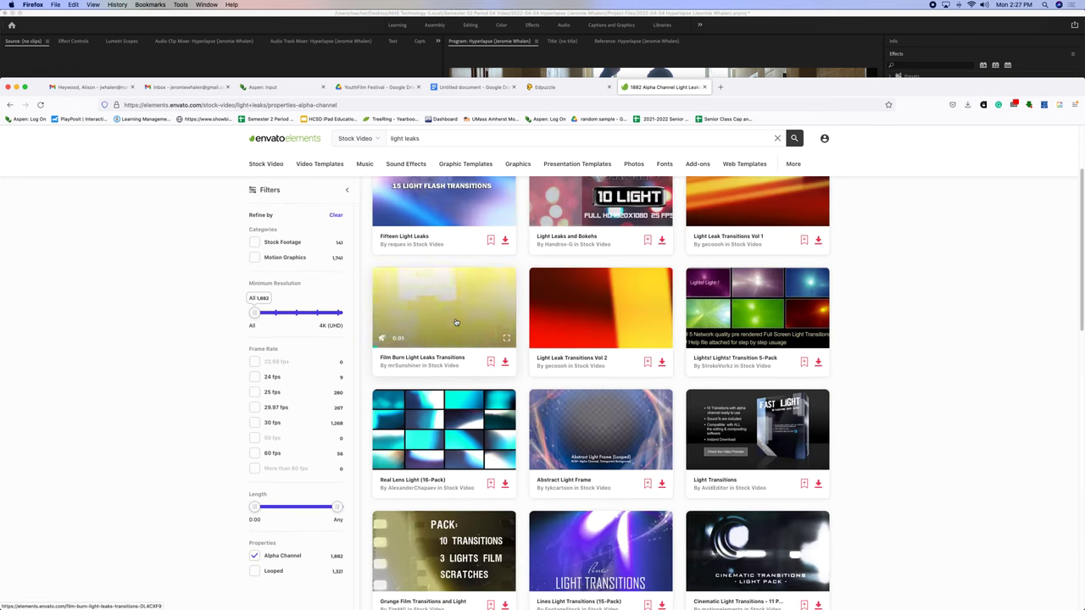
{"action": "left_click", "coordinate": [455, 322]}
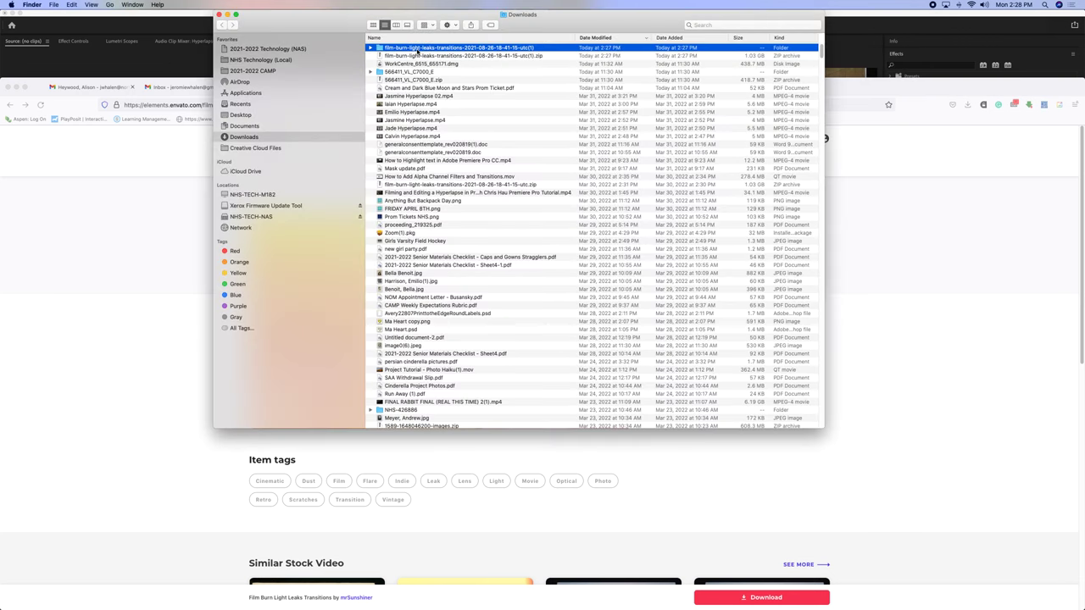
Paste the downloaded light leaks folder into the Hyperlapse project's Media folder, then return to Premiere Pro.
{"action": "key", "text": "super+c"}
{"action": "left_click", "coordinate": [261, 60]}
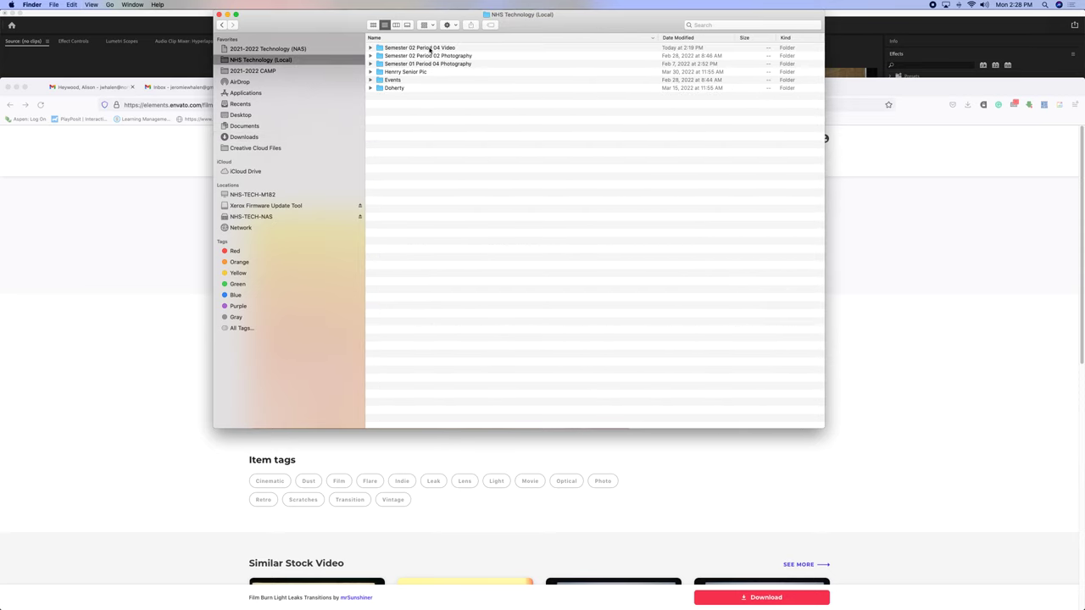
{"action": "double_click", "coordinate": [430, 49]}
{"action": "double_click", "coordinate": [430, 97]}
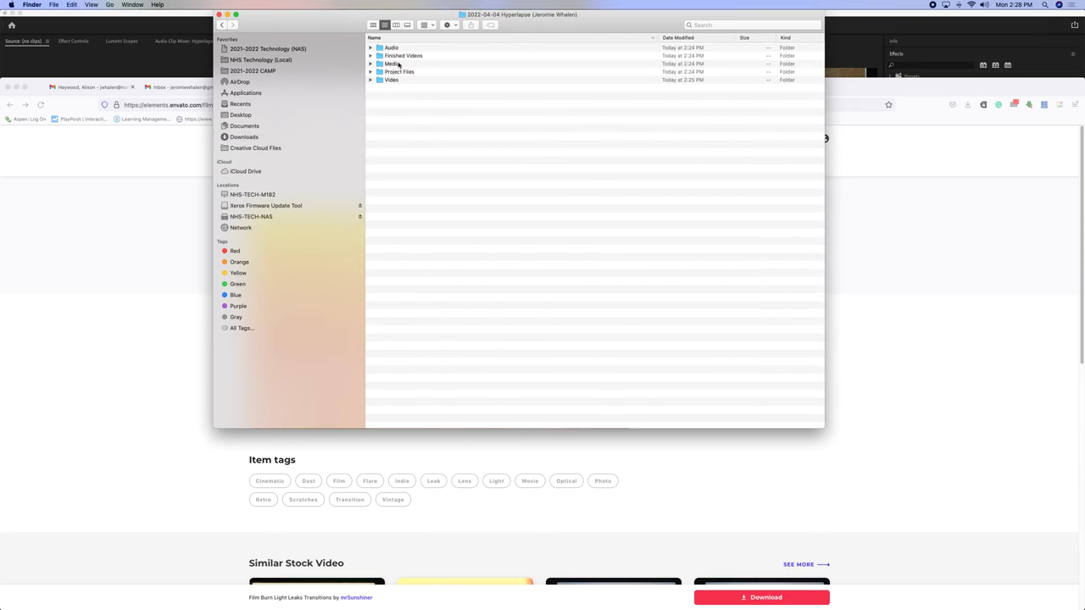
{"action": "double_click", "coordinate": [398, 65]}
{"action": "key", "text": "super+v"}
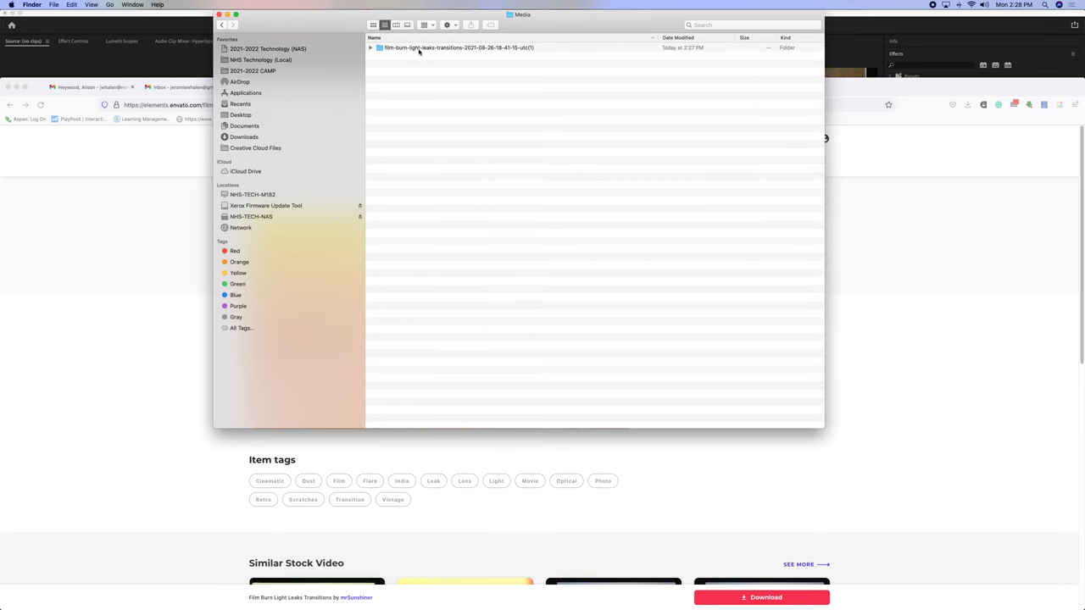
{"action": "left_click", "coordinate": [162, 59]}
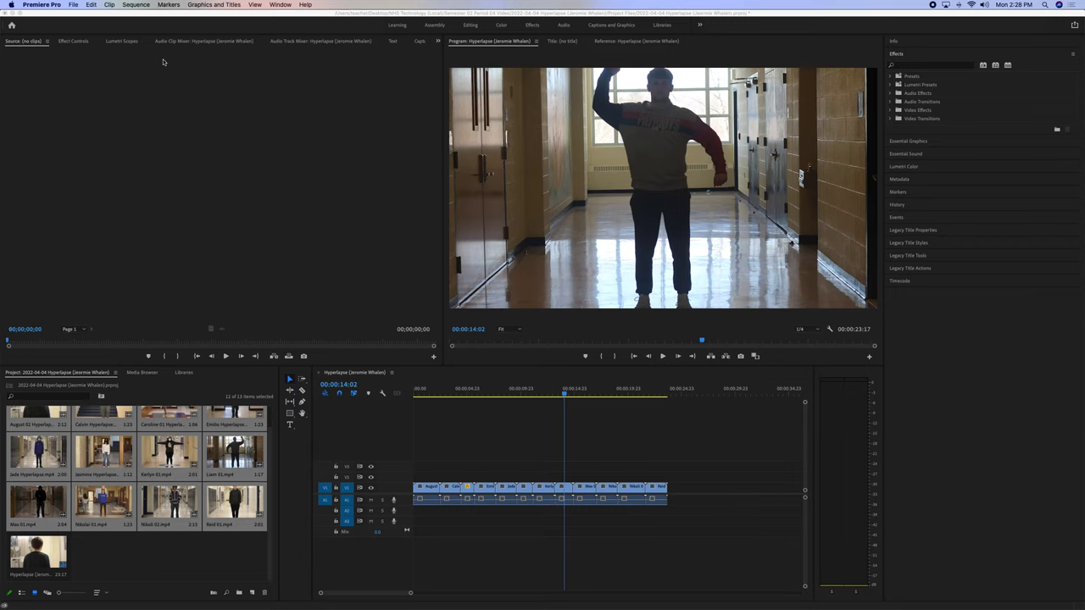
Import the film-burn light leaks folder from the Hyperlapse Media folder as a new bin.
{"action": "double_click", "coordinate": [151, 568]}
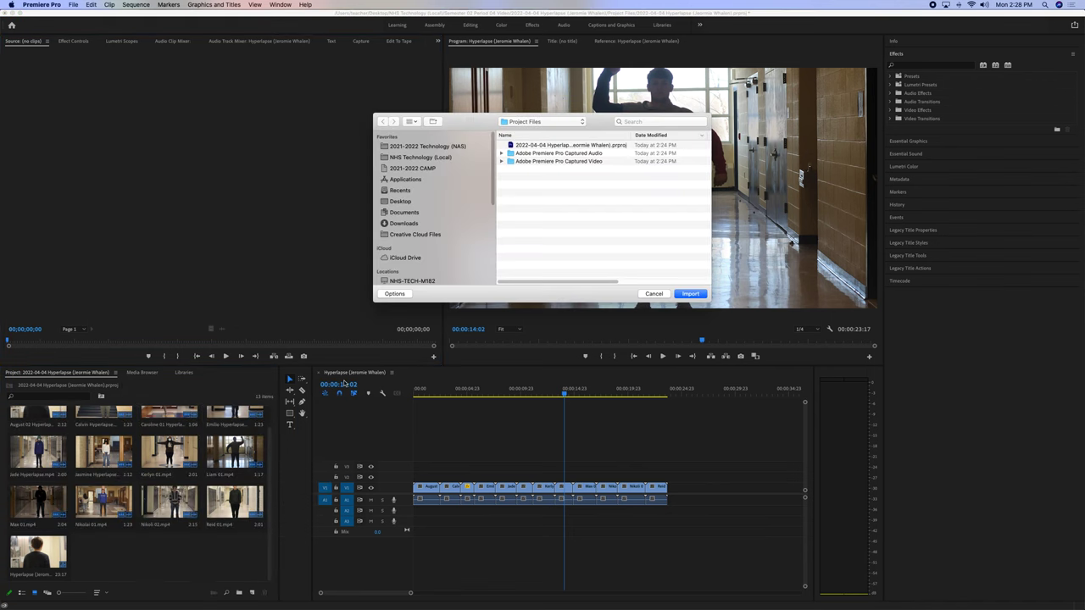
{"action": "left_click", "coordinate": [555, 122]}
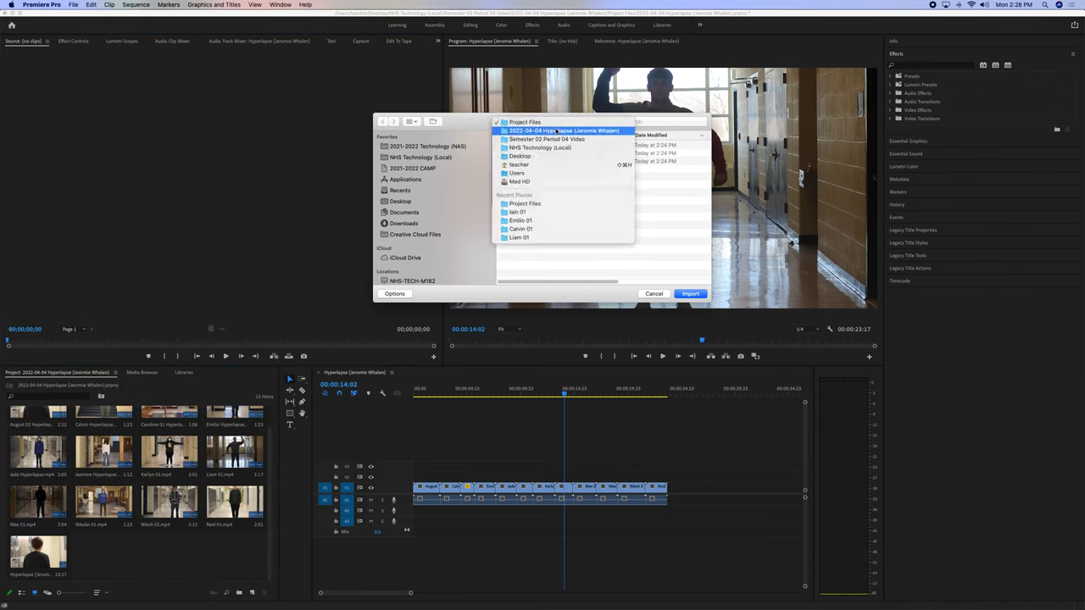
{"action": "left_click", "coordinate": [556, 131]}
{"action": "double_click", "coordinate": [522, 145]}
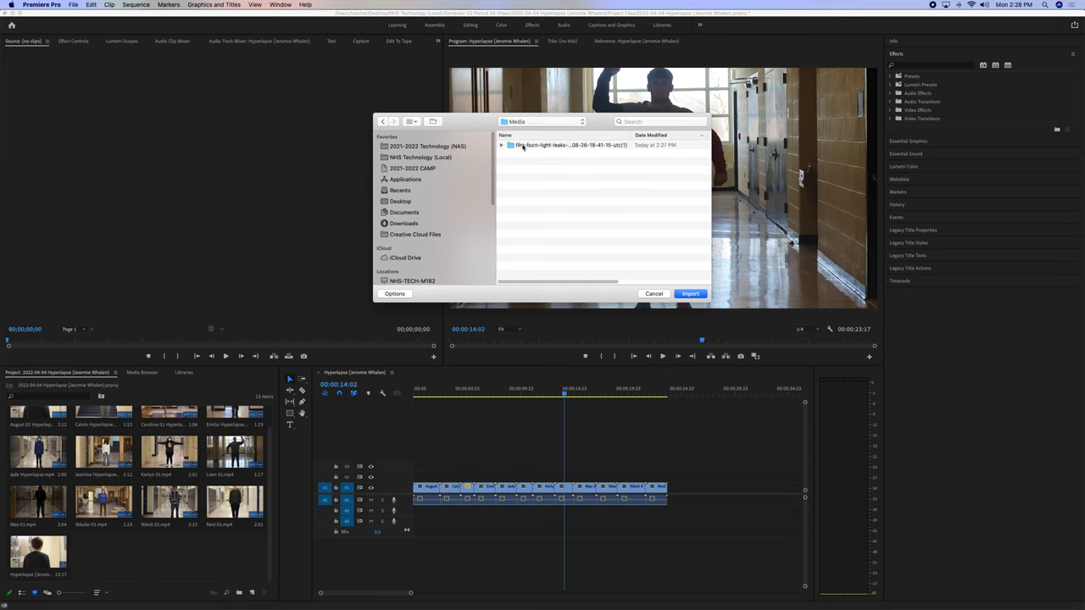
{"action": "double_click", "coordinate": [523, 145]}
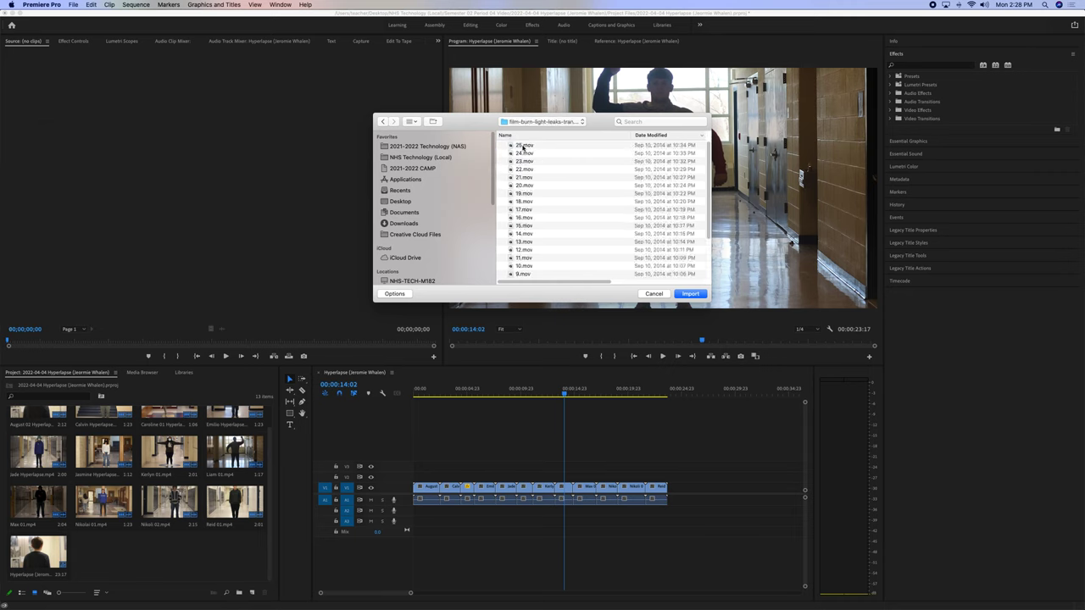
{"action": "left_click", "coordinate": [382, 121]}
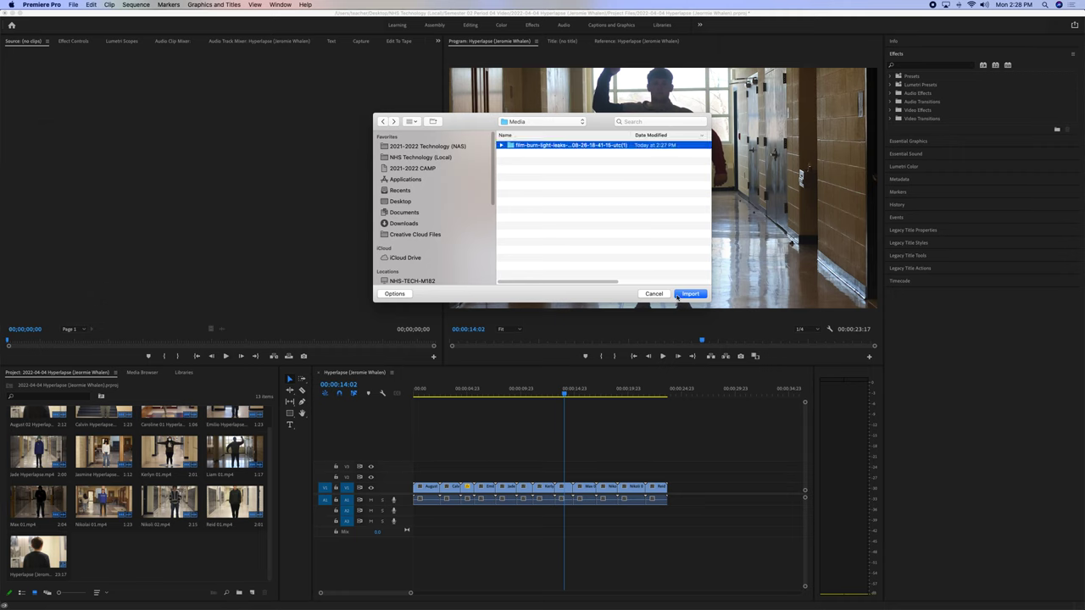
{"action": "left_click", "coordinate": [690, 294]}
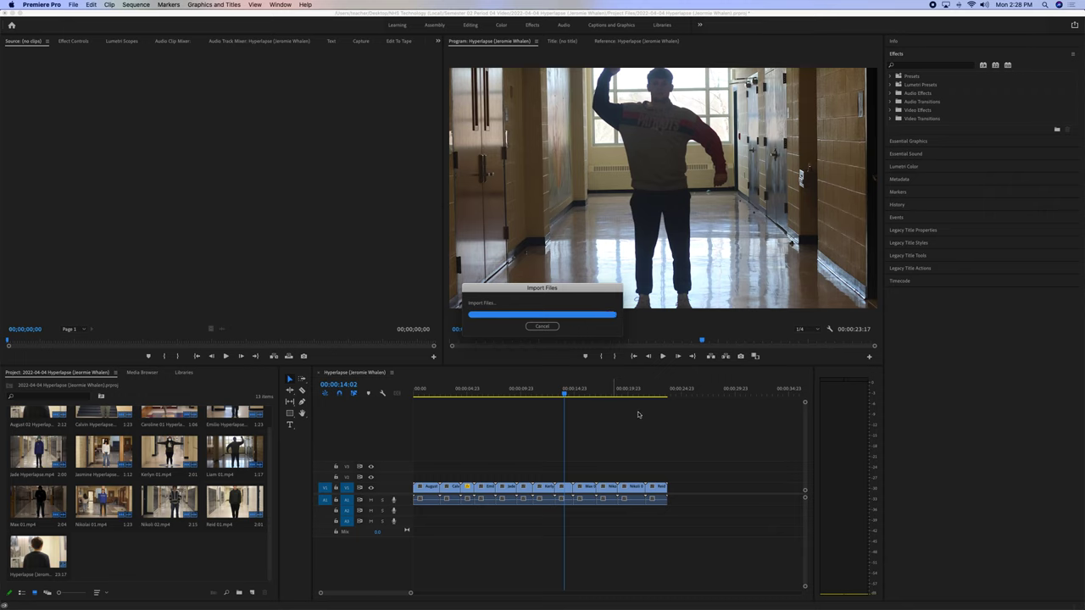
Open the light leaks bin and load 14.mov in the Source monitor.
{"action": "double_click", "coordinate": [104, 551]}
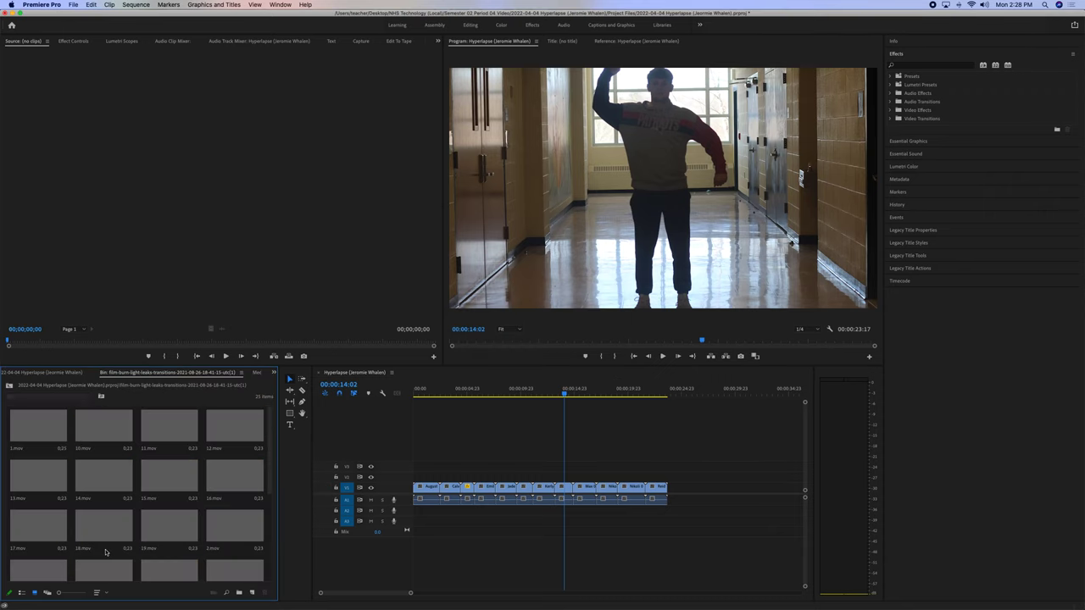
{"action": "double_click", "coordinate": [104, 480]}
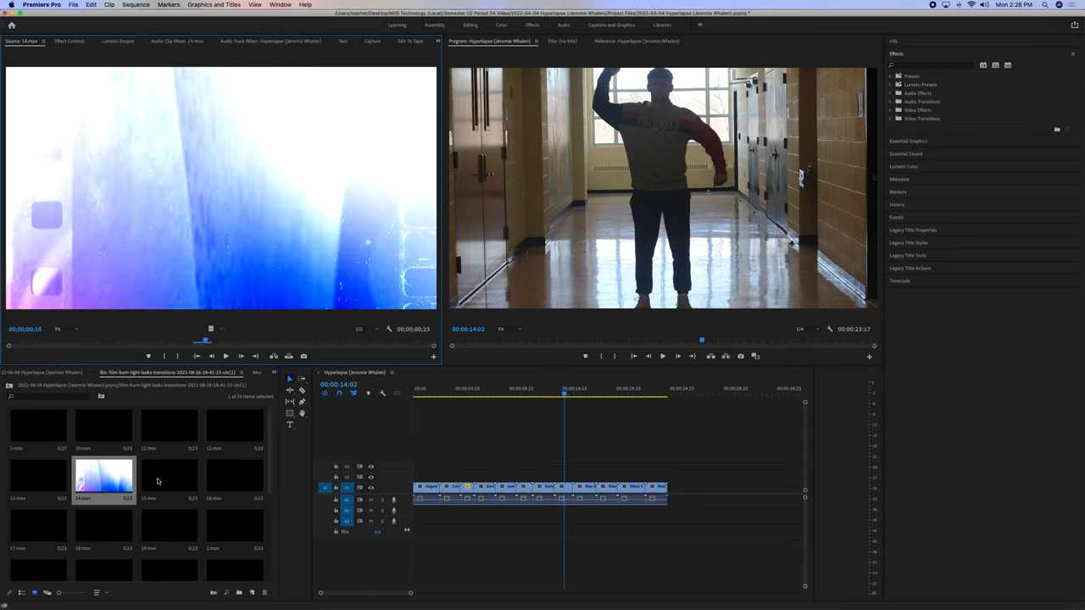
{"action": "scroll", "coordinate": [169, 519], "scroll_direction": "down", "scroll_amount": 1}
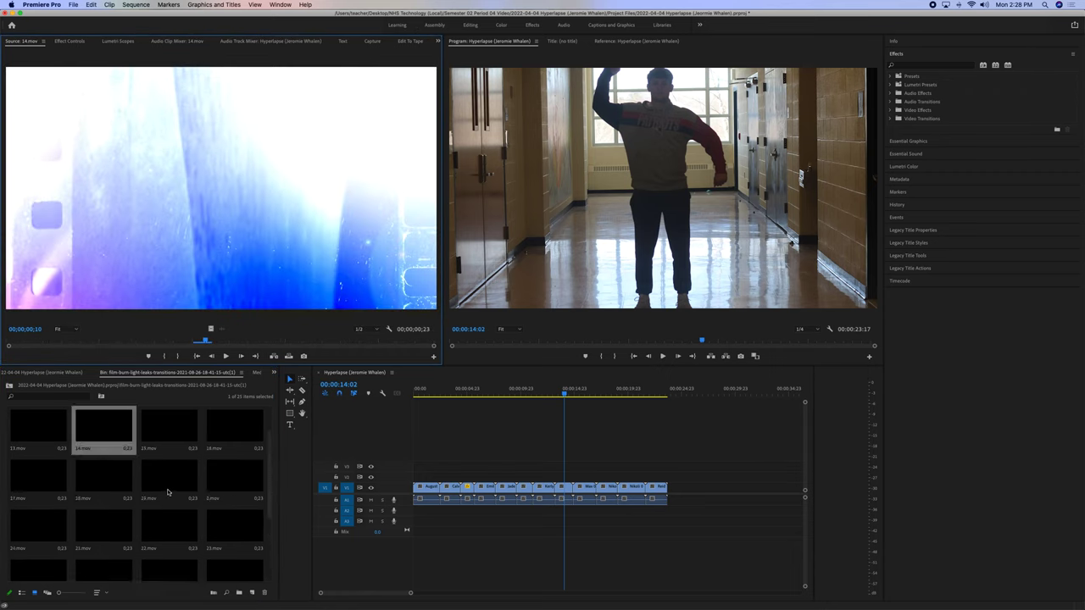
Lay 19.mov's video on V2 over the first cut and play it back.
{"action": "double_click", "coordinate": [167, 492]}
{"action": "left_click_drag", "start_coordinate": [132, 339], "coordinate": [304, 342]}
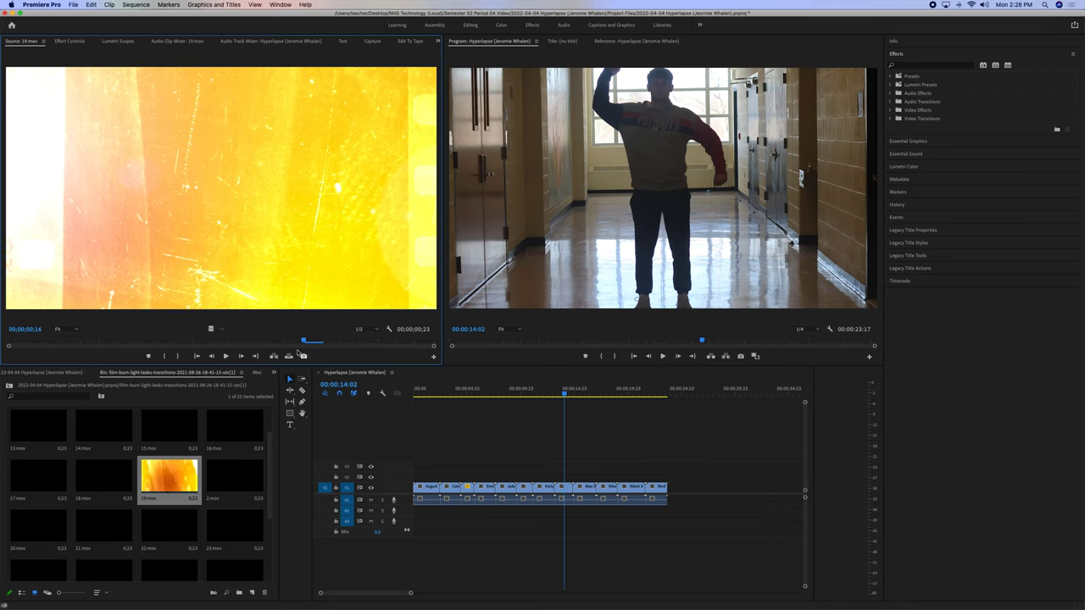
{"action": "left_click_drag", "start_coordinate": [212, 329], "coordinate": [435, 479]}
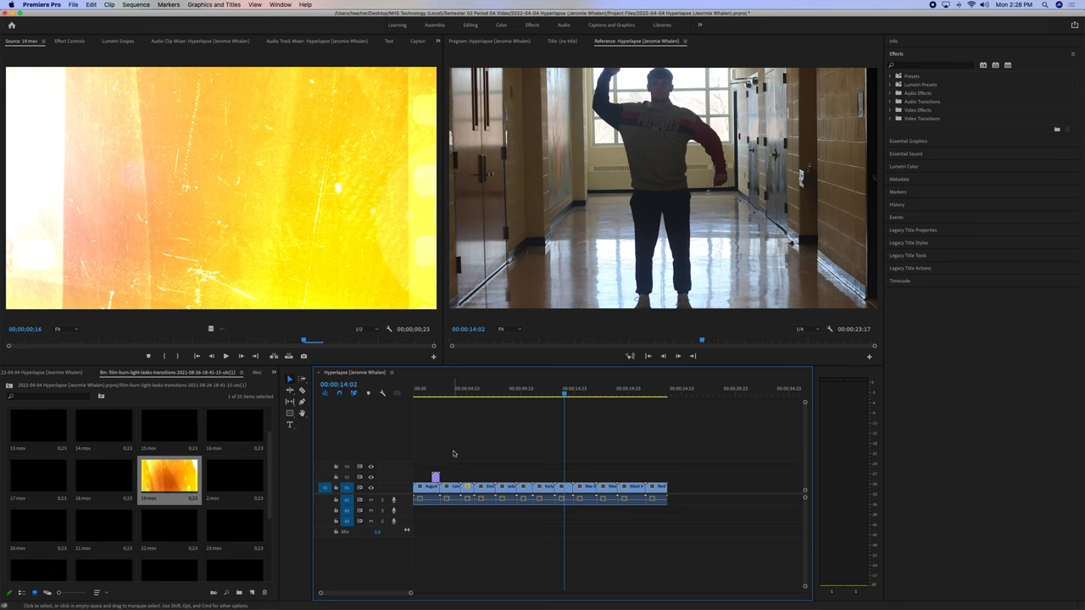
{"action": "key", "text": "="}
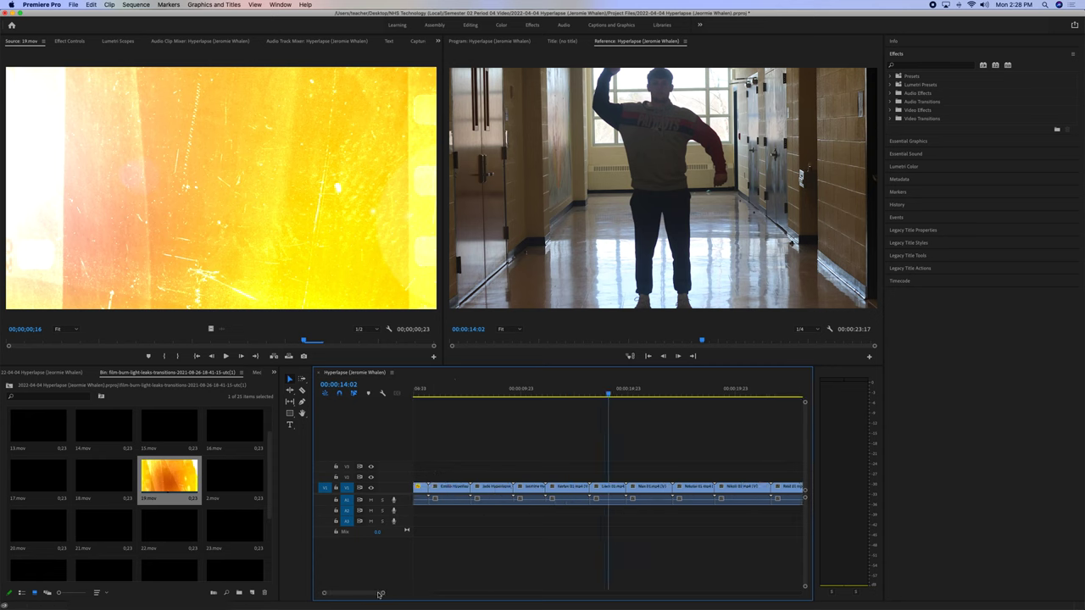
{"action": "left_click_drag", "start_coordinate": [378, 593], "coordinate": [306, 593]}
{"action": "left_click_drag", "start_coordinate": [462, 480], "coordinate": [469, 480]}
{"action": "left_click", "coordinate": [452, 390]}
{"action": "key", "text": "space"}
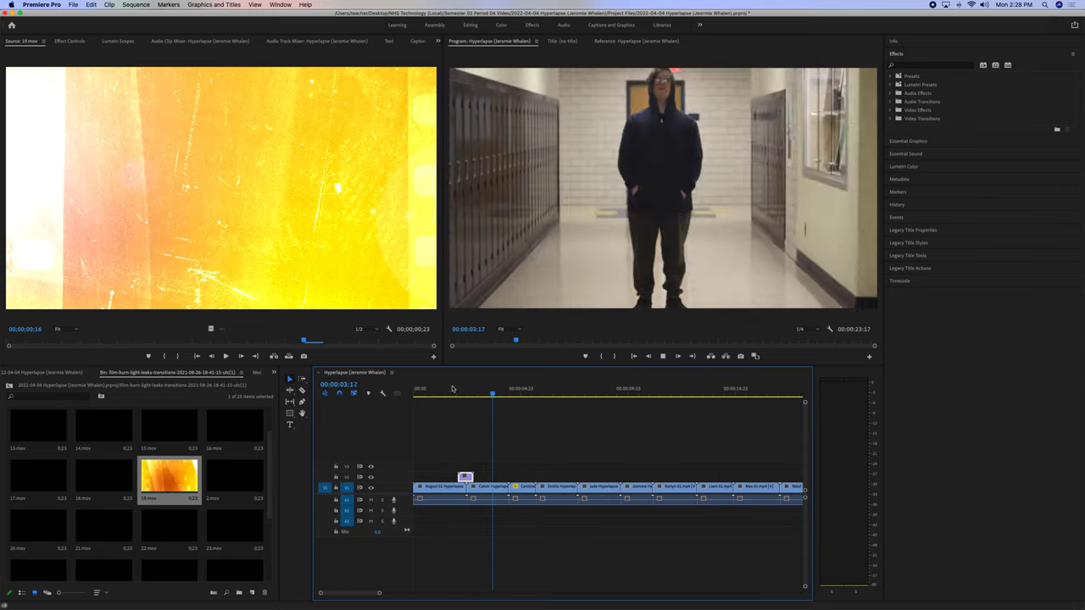
{"action": "key", "text": "space"}
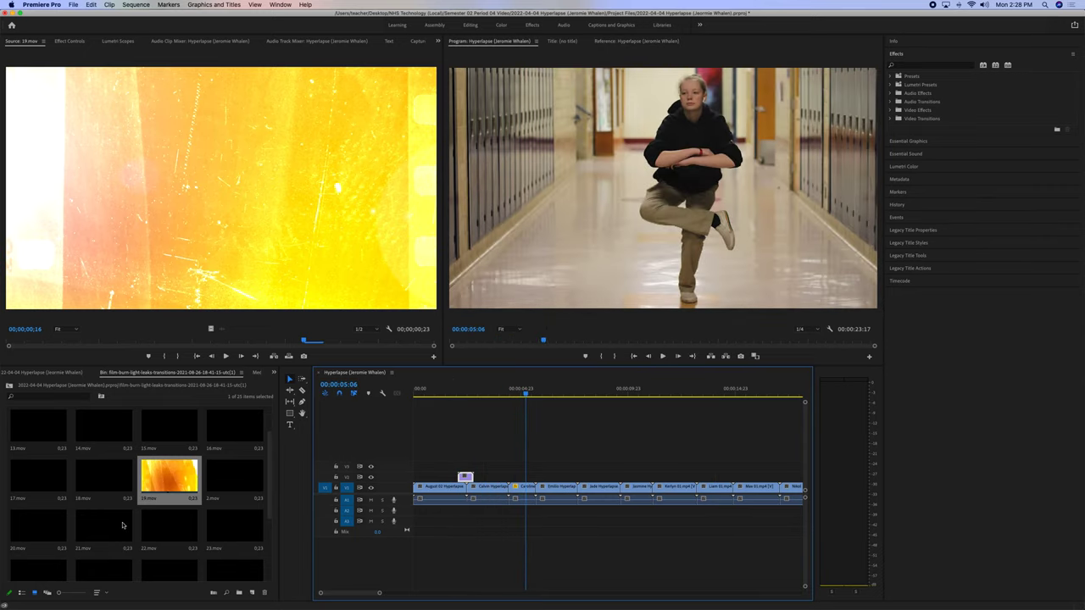
Lay 21.mov on V2 over the second cut and replay that section around four seconds.
{"action": "double_click", "coordinate": [114, 534]}
{"action": "left_click_drag", "start_coordinate": [119, 341], "coordinate": [510, 481]}
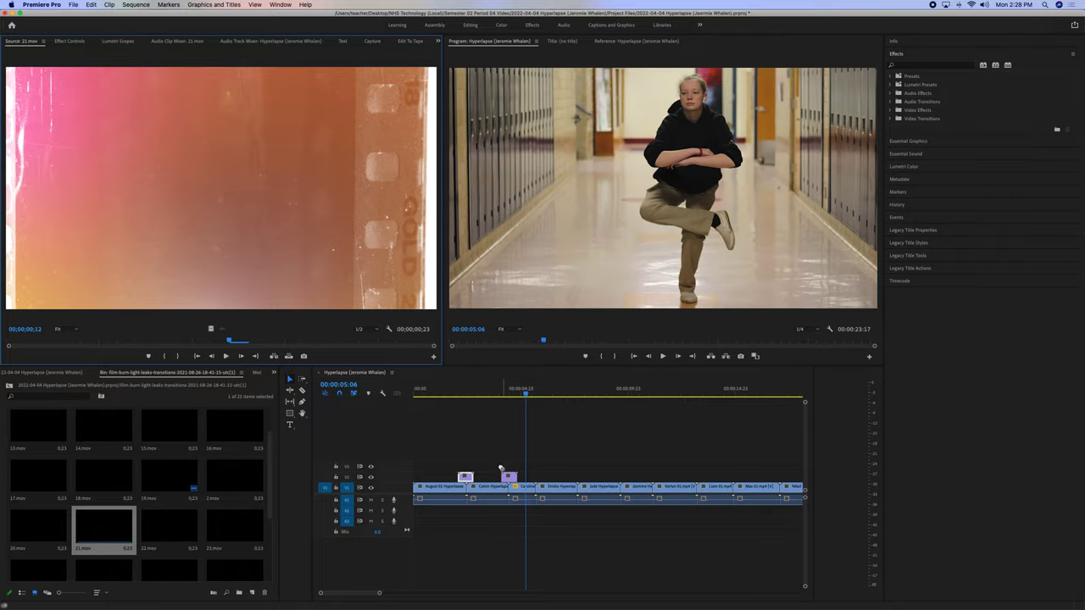
{"action": "left_click", "coordinate": [500, 394]}
{"action": "key", "text": "space"}
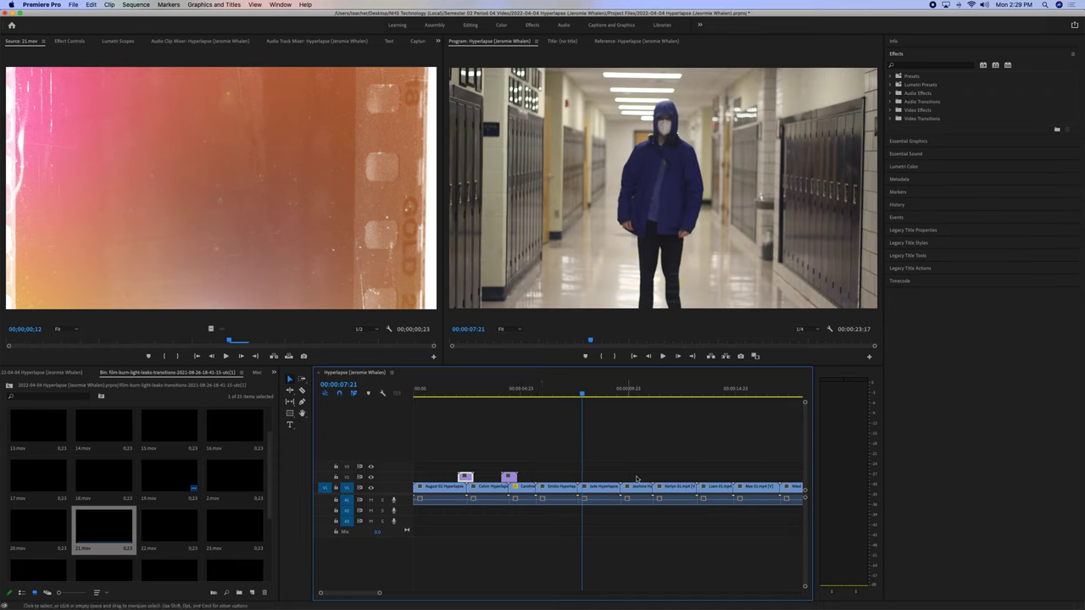
{"action": "left_click", "coordinate": [503, 393]}
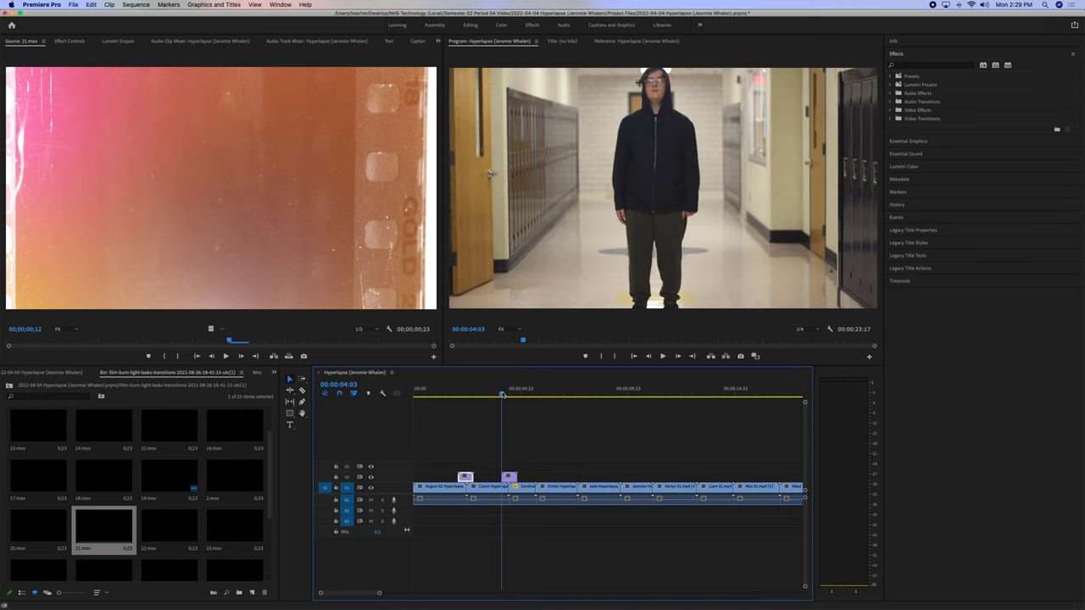
{"action": "key", "text": "space"}
{"action": "key", "text": "space"}
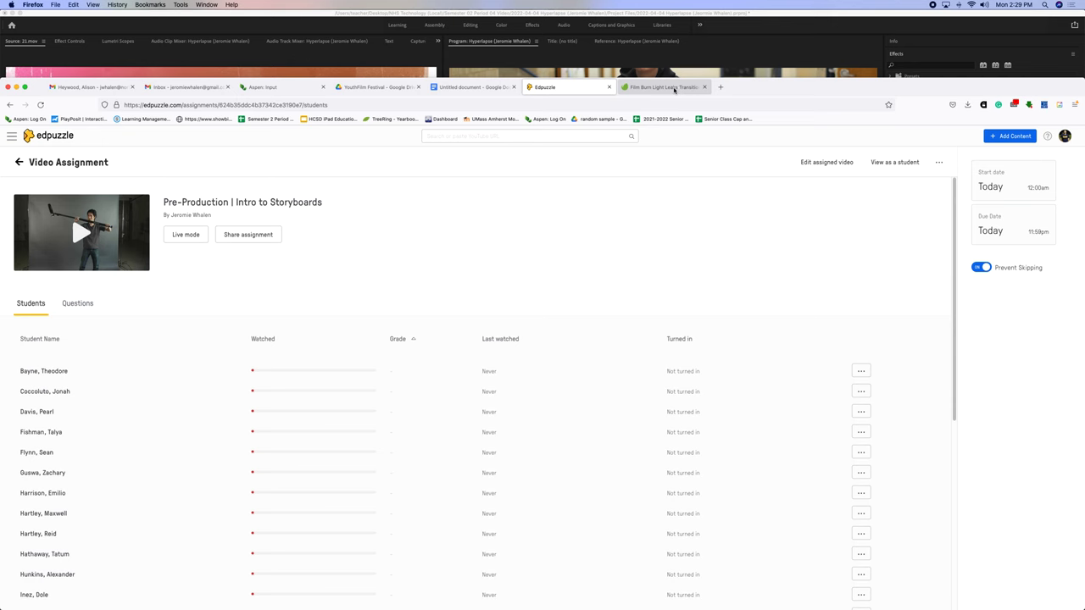
{"action": "left_click", "coordinate": [675, 88]}
Search SoundCloud to copy an EP album link, then enter 'download soundcloud' in another tab.
{"action": "left_click", "coordinate": [721, 87]}
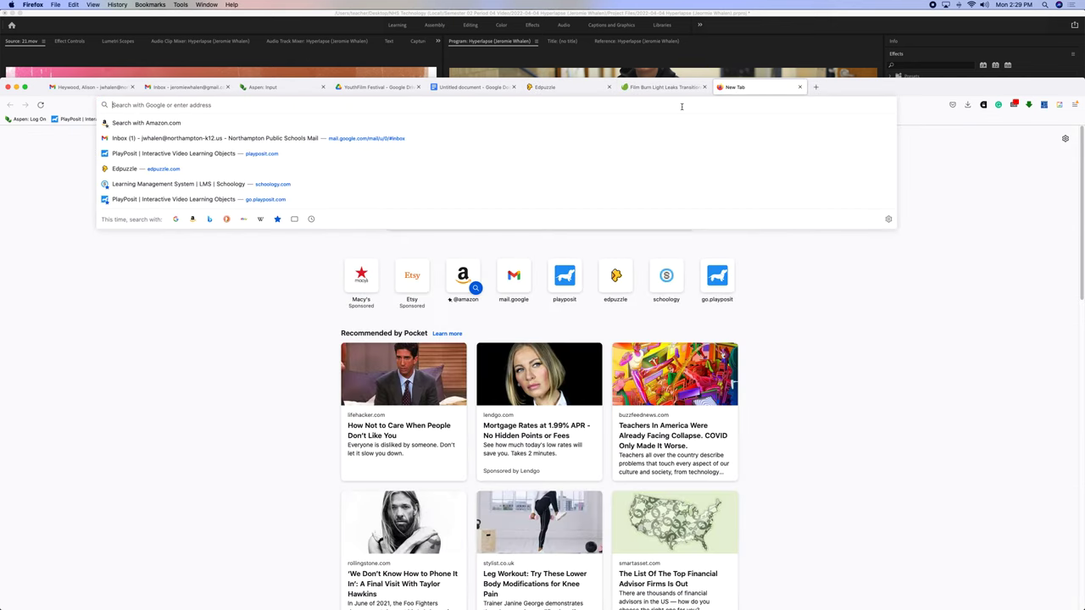
{"action": "type", "text": "soundcloud.com/nhs-music-technology/albums"}
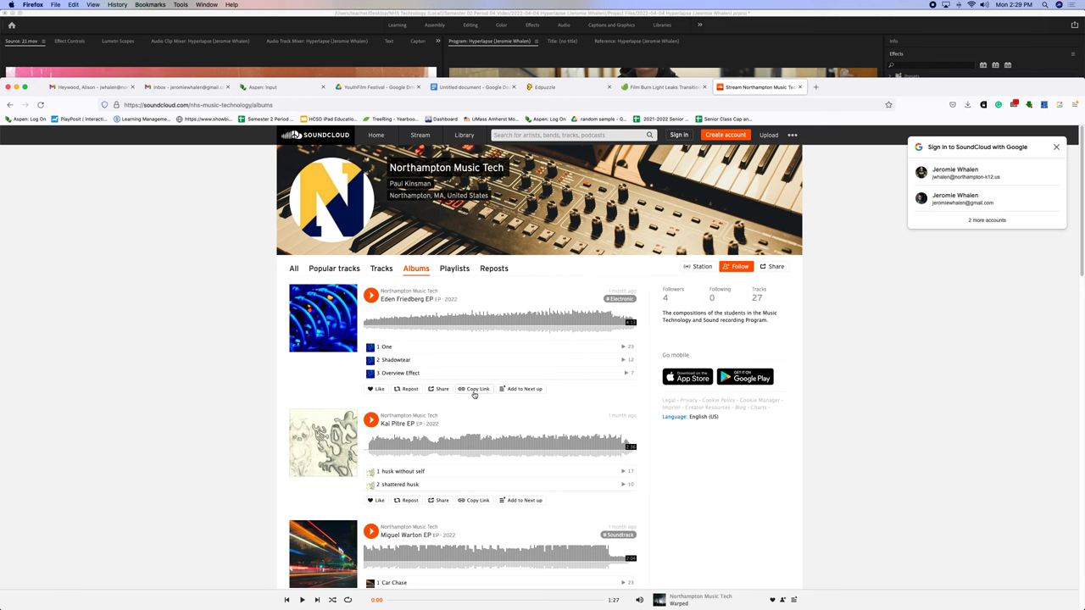
{"action": "left_click", "coordinate": [475, 390]}
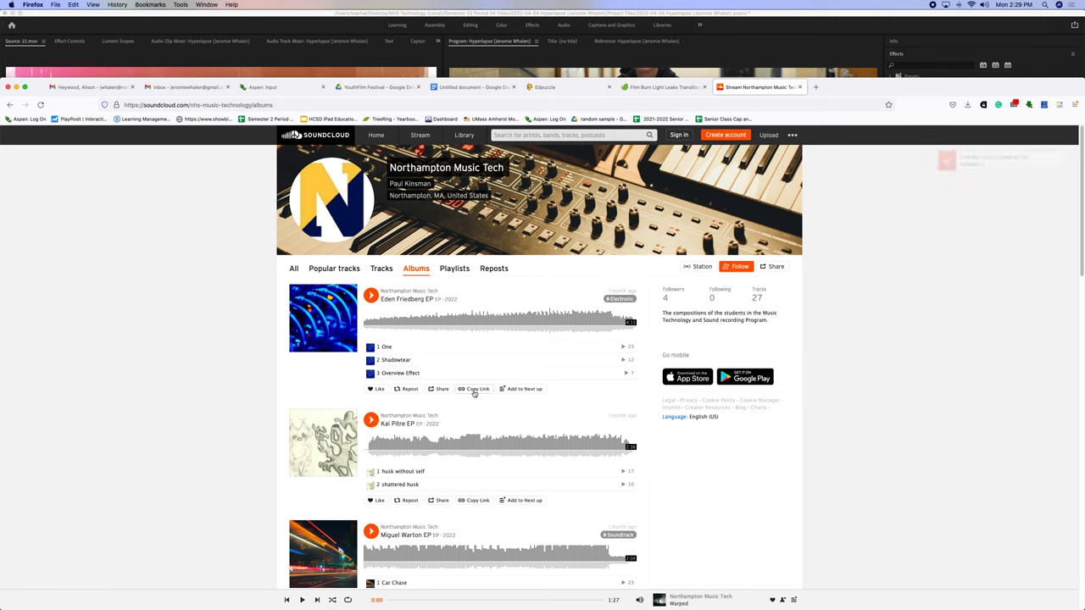
{"action": "left_click", "coordinate": [816, 88]}
{"action": "type", "text": "download soundcloud"}
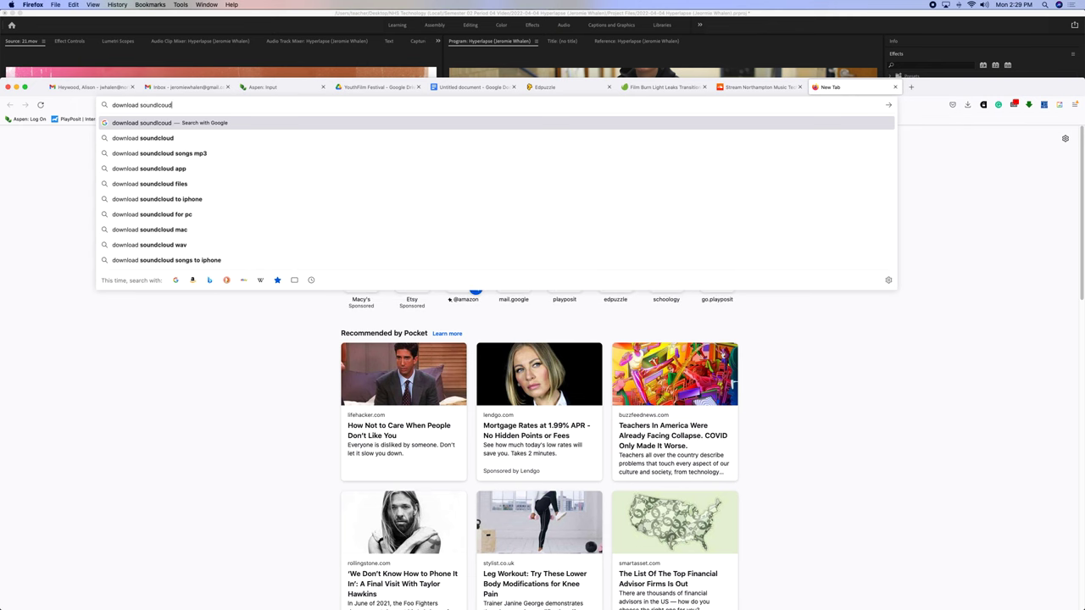
Pick the 'songs mp3' suggestion and open the SoundCloud Downloader result.
{"action": "left_click", "coordinate": [661, 153]}
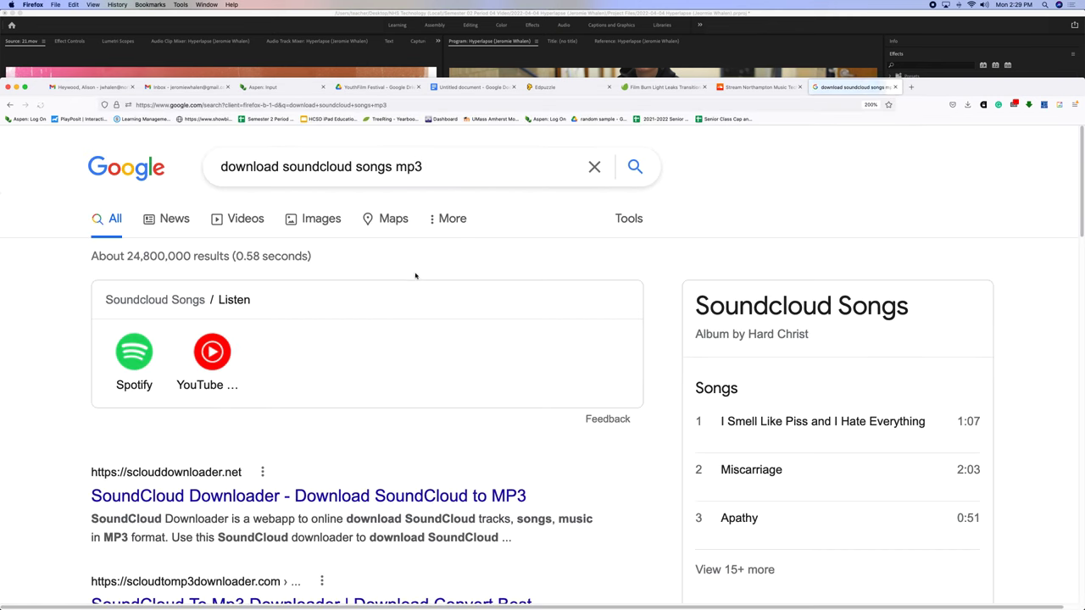
{"action": "scroll", "coordinate": [416, 275], "scroll_direction": "down", "scroll_amount": 3}
{"action": "left_click", "coordinate": [314, 333]}
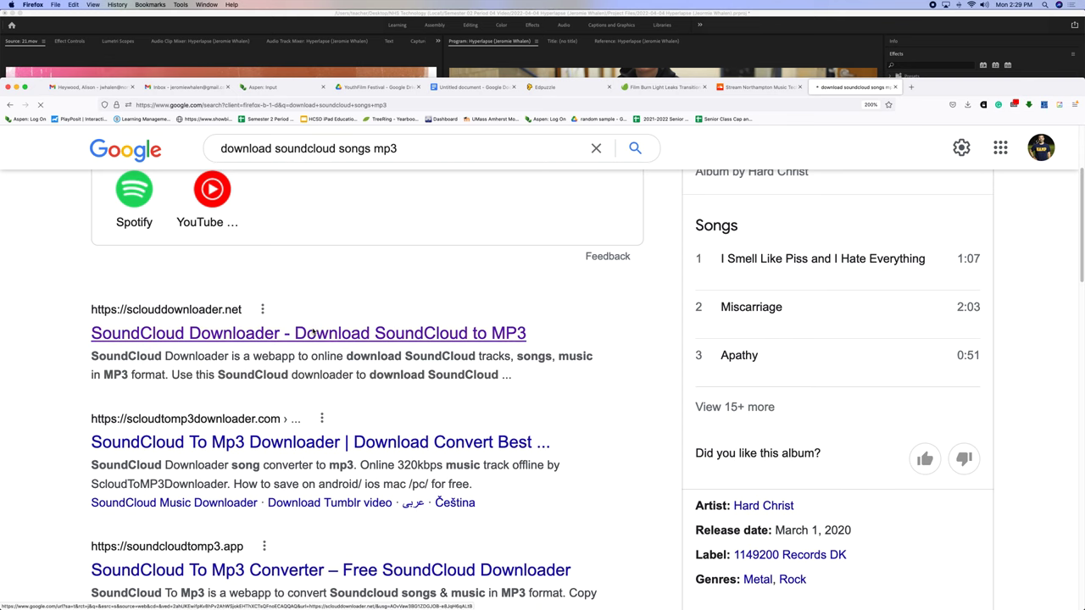
Paste the track link, download it as One.mp3, and reveal it in Downloads.
{"action": "left_click", "coordinate": [502, 229]}
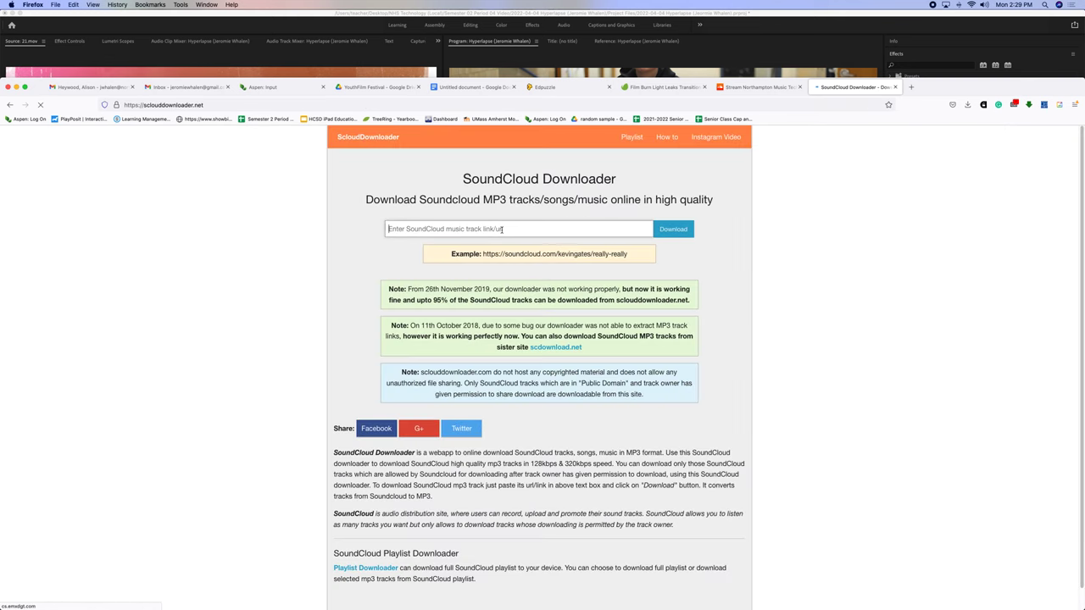
{"action": "key", "text": "super+v"}
{"action": "left_click", "coordinate": [674, 230]}
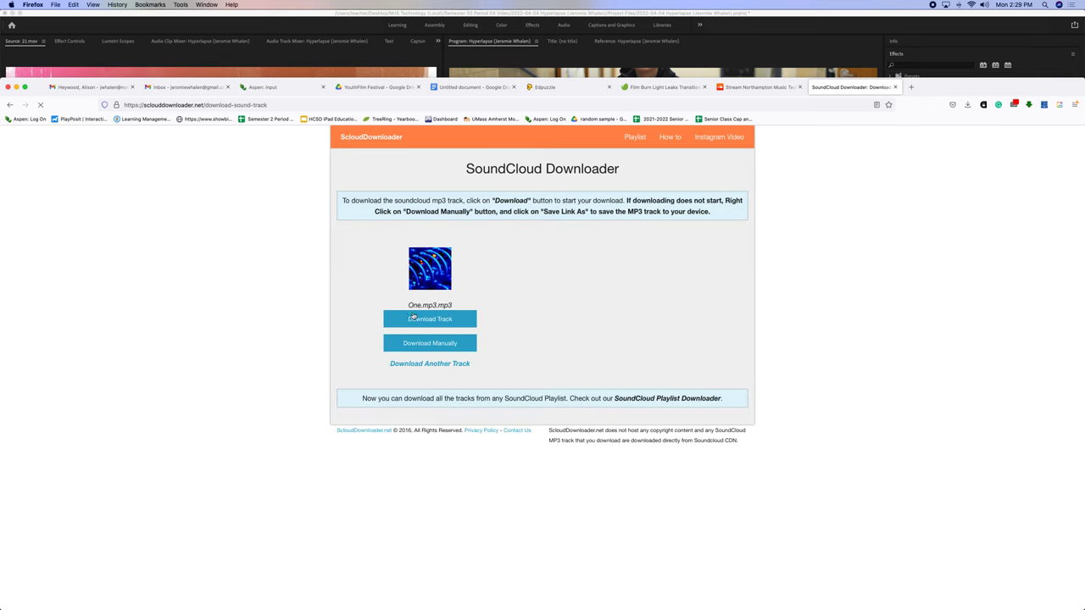
{"action": "left_click", "coordinate": [426, 322]}
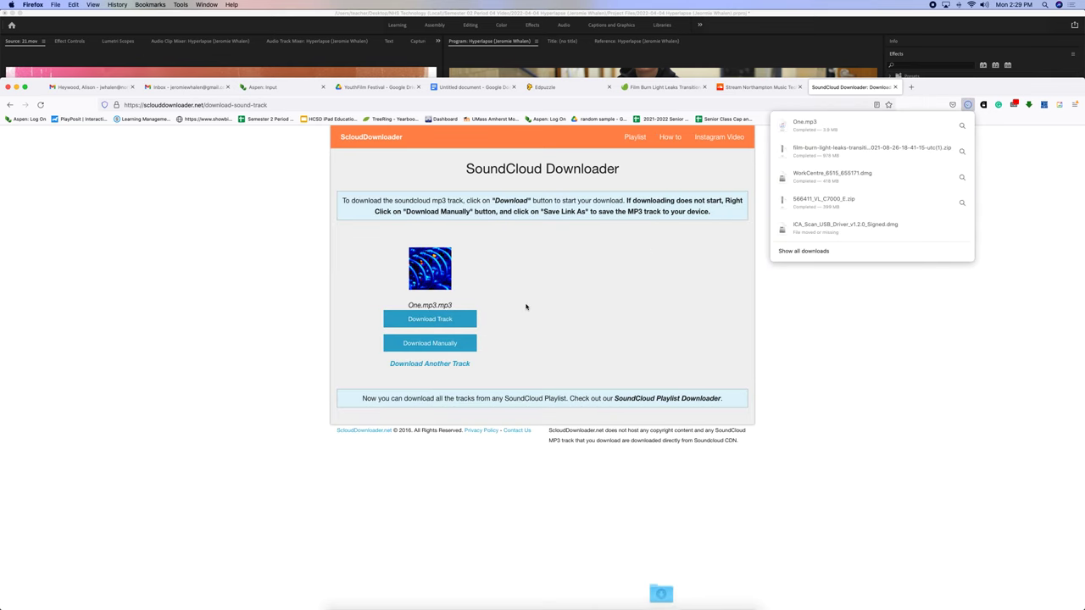
{"action": "left_click", "coordinate": [962, 125]}
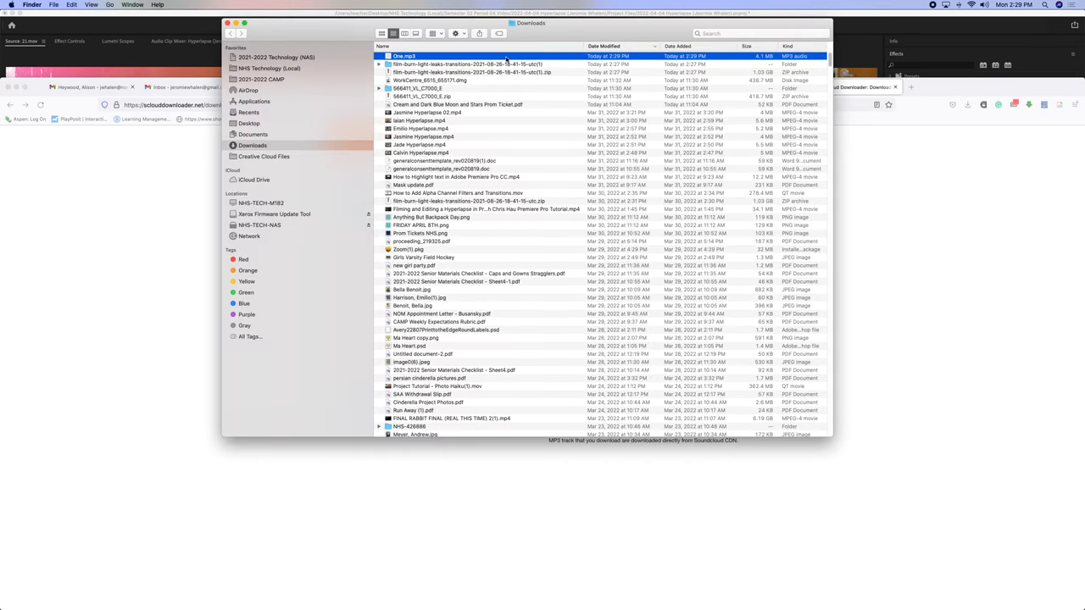
Open NHS Technology (Local) > Semester 02 Period 04 Video > Hyperlapse > Audio and drag One.mp3 over.
{"action": "left_click", "coordinate": [274, 68]}
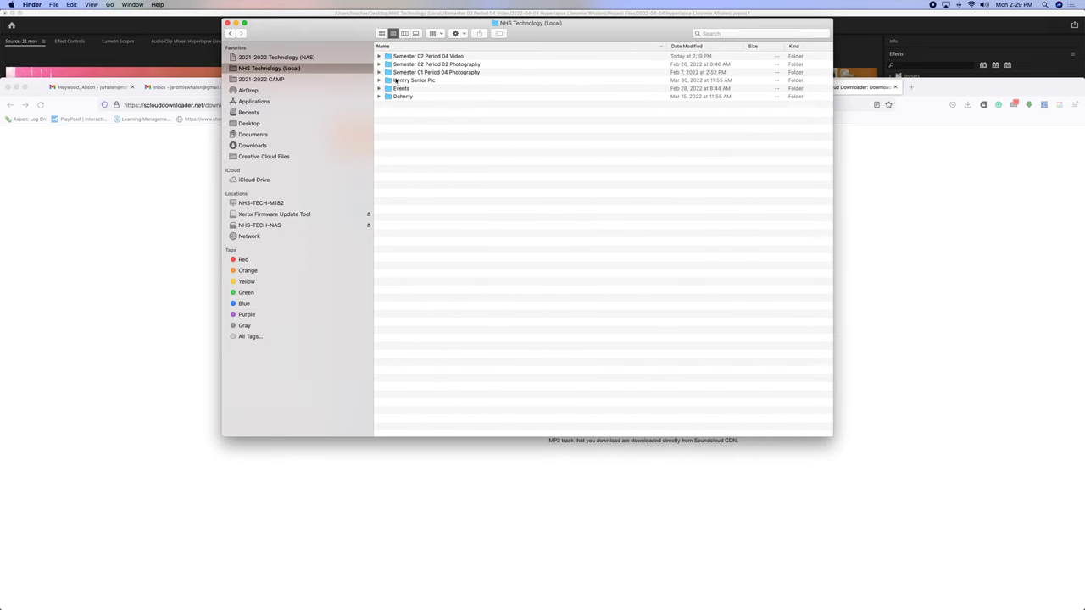
{"action": "double_click", "coordinate": [419, 57]}
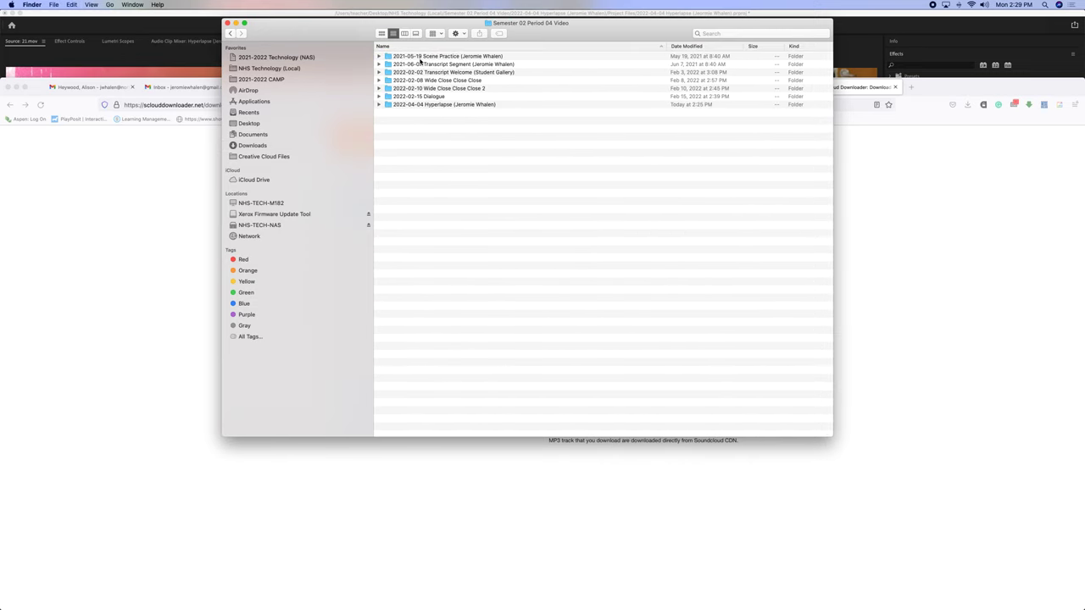
{"action": "double_click", "coordinate": [411, 103]}
{"action": "double_click", "coordinate": [408, 57]}
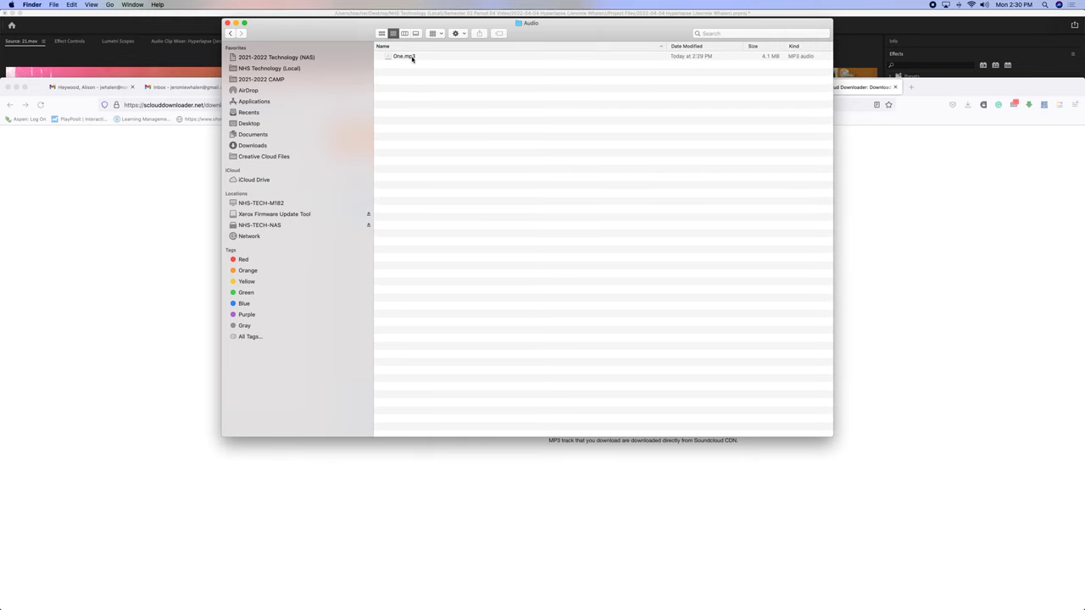
{"action": "left_click_drag", "start_coordinate": [412, 58], "coordinate": [129, 452]}
Import One.mp3 into the Project bin and place it on an audio track.
{"action": "key", "text": "super+Tab"}
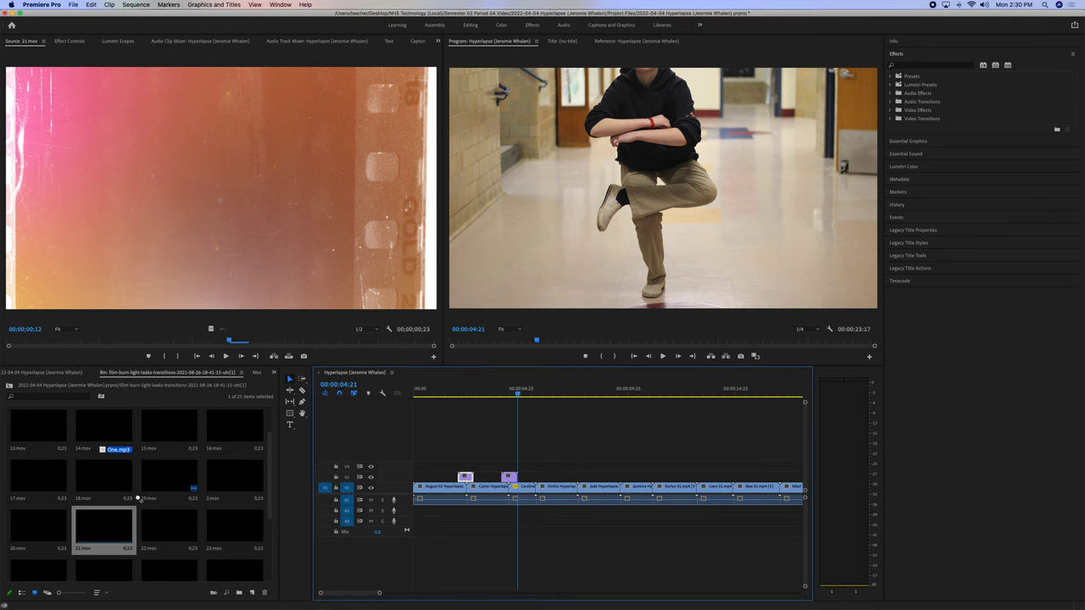
{"action": "left_click_drag", "start_coordinate": [139, 499], "coordinate": [137, 499]}
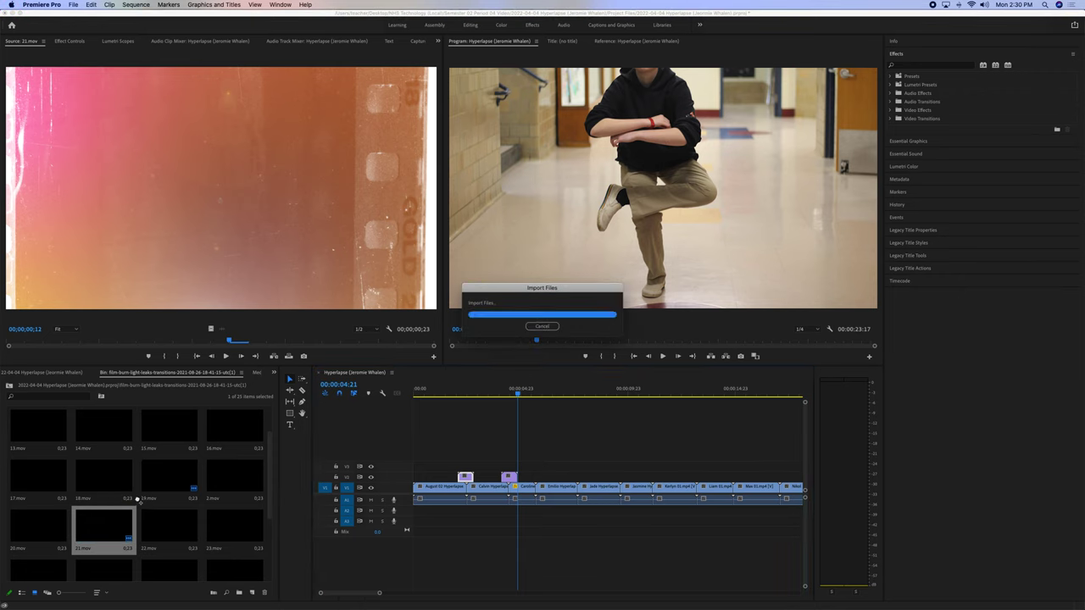
{"action": "left_click_drag", "start_coordinate": [142, 498], "coordinate": [419, 514]}
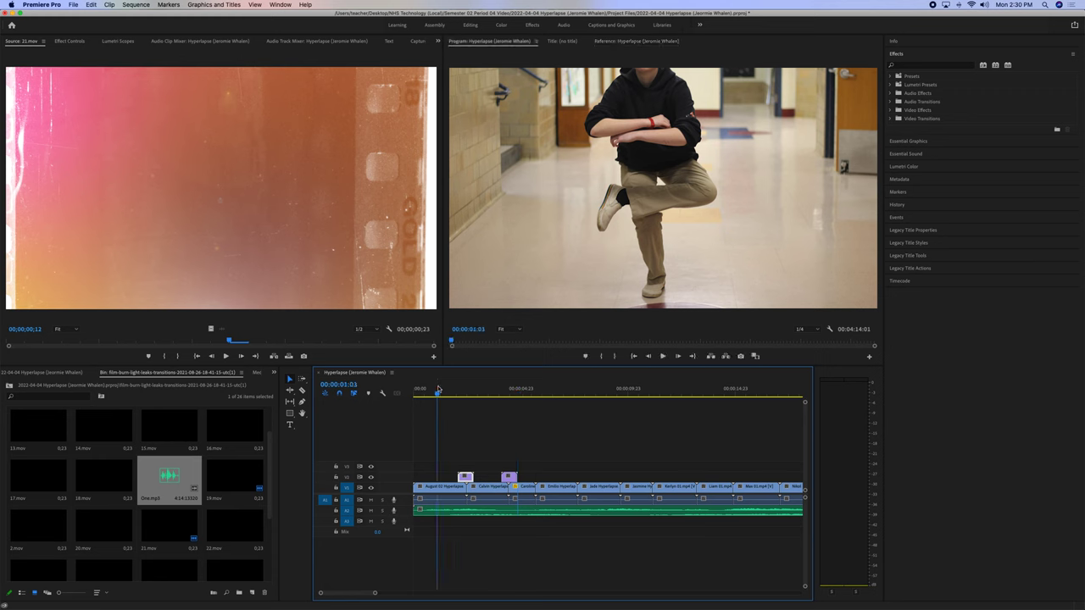
Trim the song's head and slide it to the start of the sequence.
{"action": "left_click", "coordinate": [438, 388]}
{"action": "key", "text": "minus"}
{"action": "key", "text": "minus"}
{"action": "key", "text": "minus"}
{"action": "key", "text": "minus"}
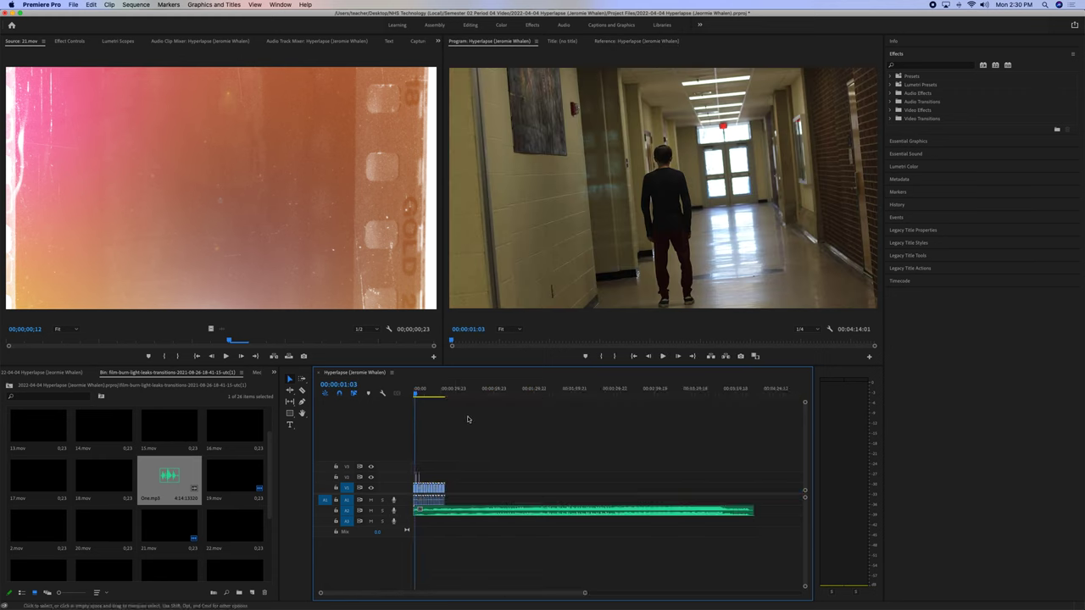
{"action": "mouse_move", "coordinate": [417, 509]}
{"action": "left_mouse_down"}
{"action": "mouse_move", "coordinate": [738, 510]}
{"action": "mouse_move", "coordinate": [421, 511]}
{"action": "left_mouse_up"}
{"action": "key", "text": "equal"}
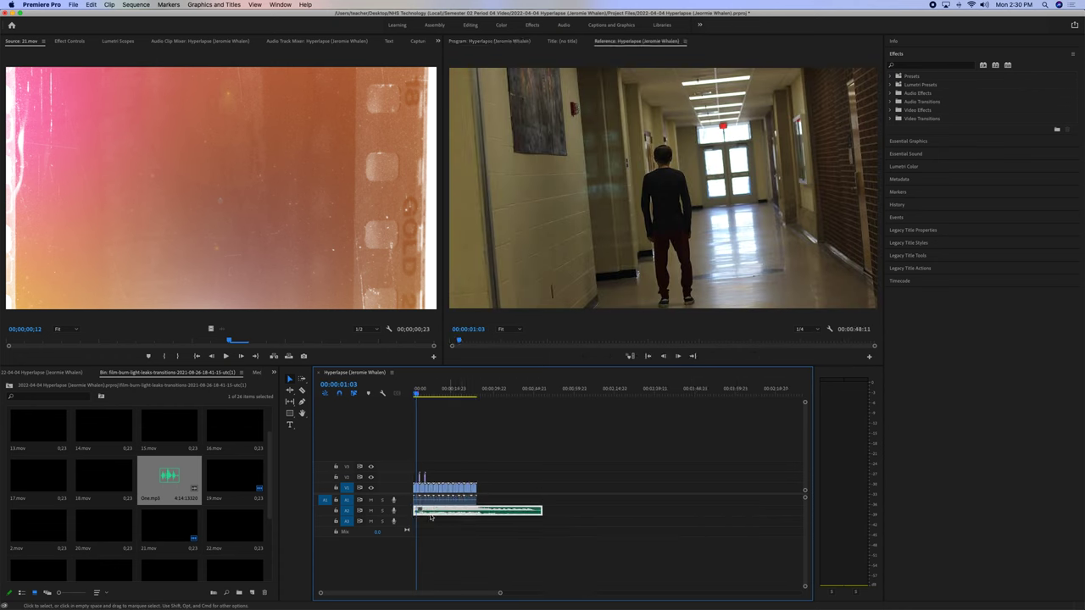
{"action": "mouse_move", "coordinate": [416, 509]}
{"action": "left_mouse_down"}
{"action": "mouse_move", "coordinate": [514, 511]}
{"action": "mouse_move", "coordinate": [438, 511]}
{"action": "left_mouse_up"}
{"action": "left_click", "coordinate": [448, 453]}
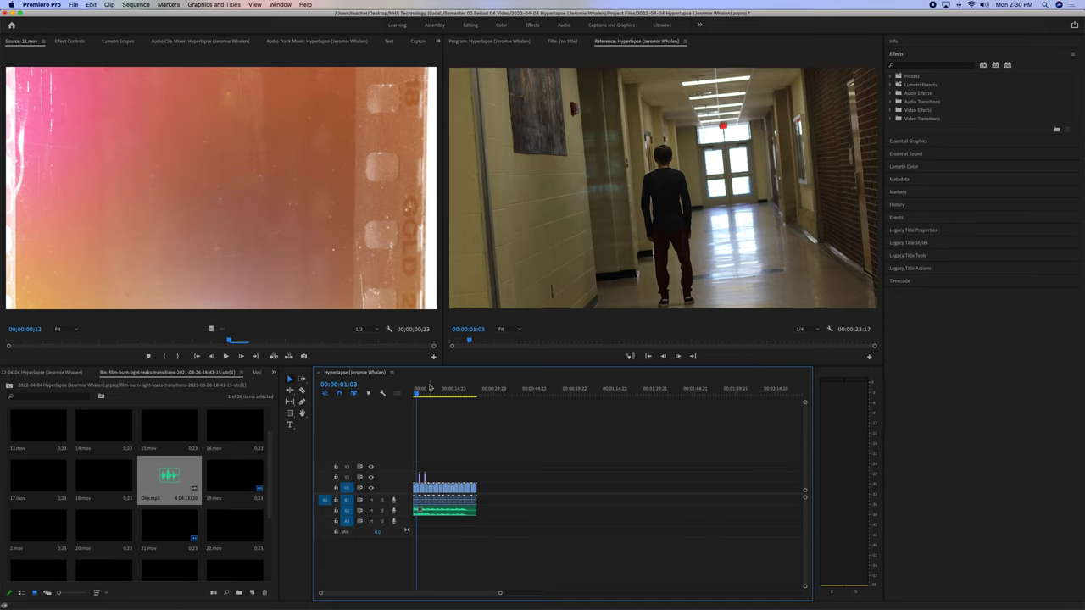
Play the sequence with the music, then park the playhead just after the last clip.
{"action": "key", "text": "Home"}
{"action": "key", "text": "space"}
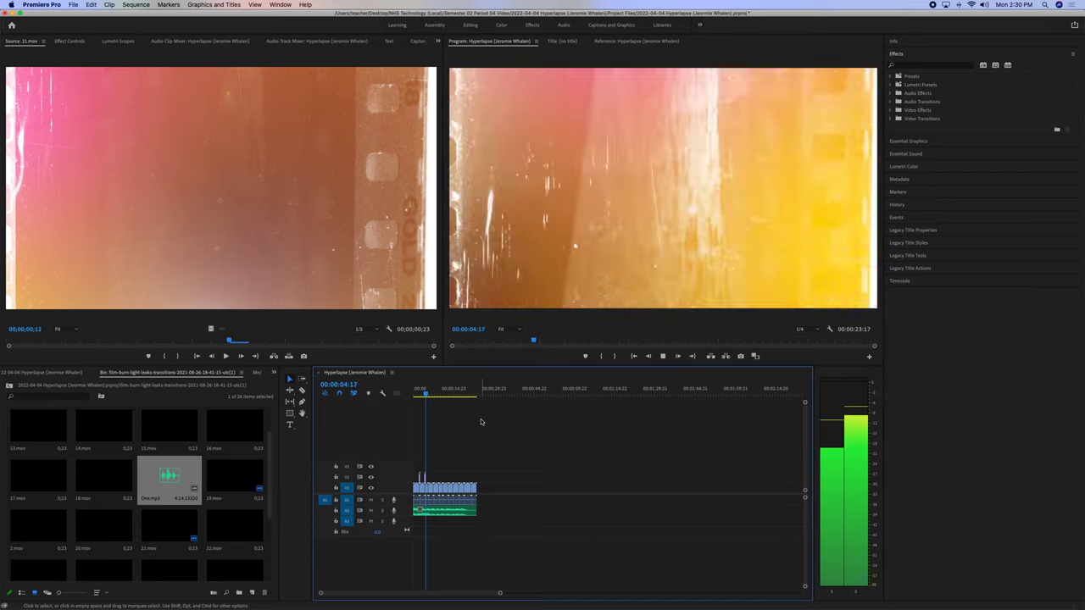
{"action": "key", "text": "space"}
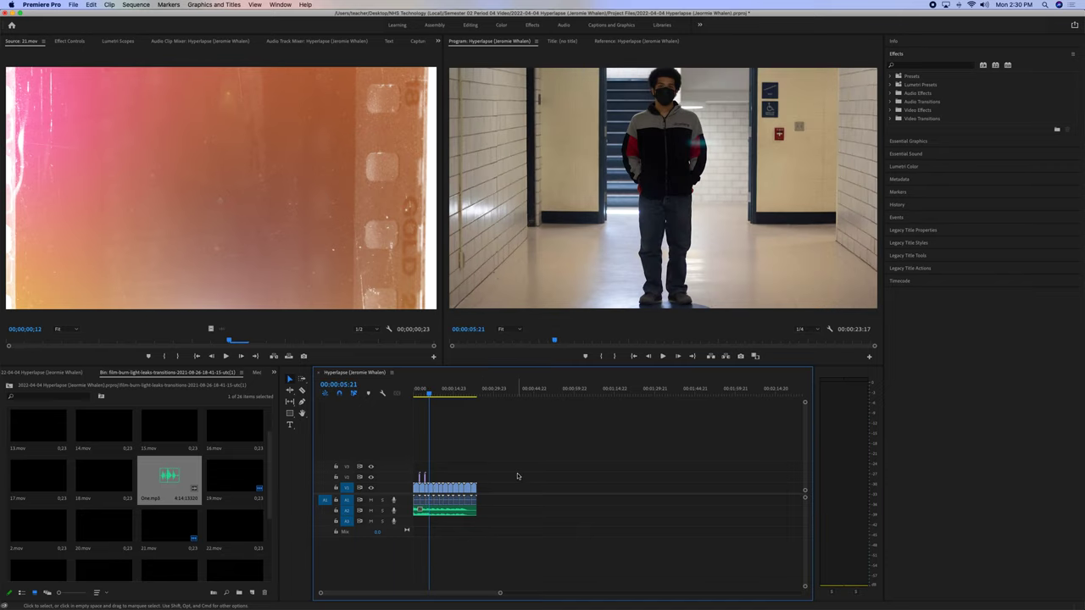
{"action": "left_click", "coordinate": [479, 393]}
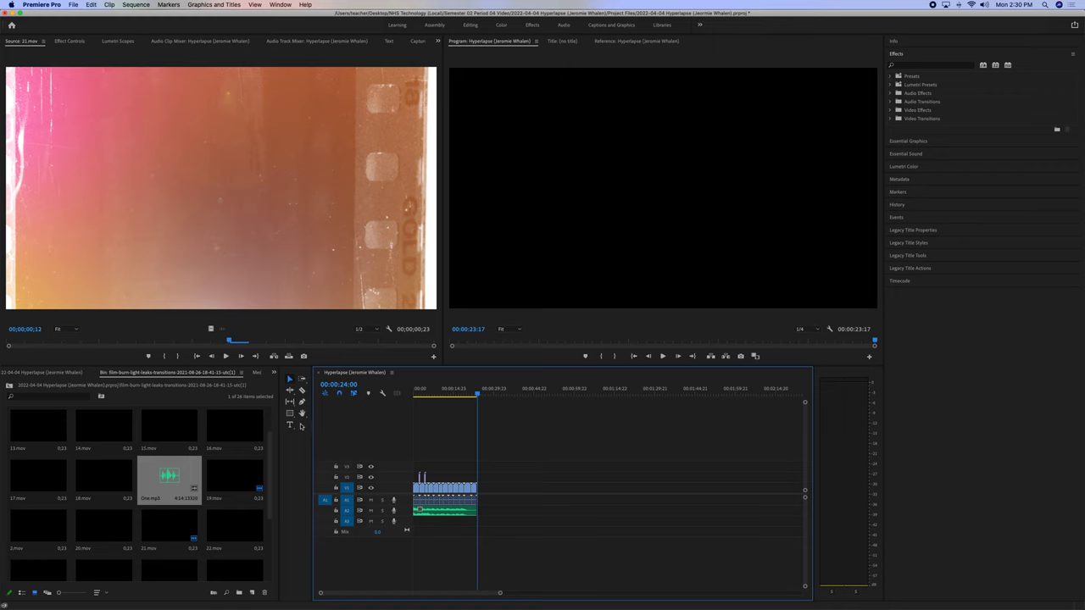
{"action": "left_click", "coordinate": [479, 393]}
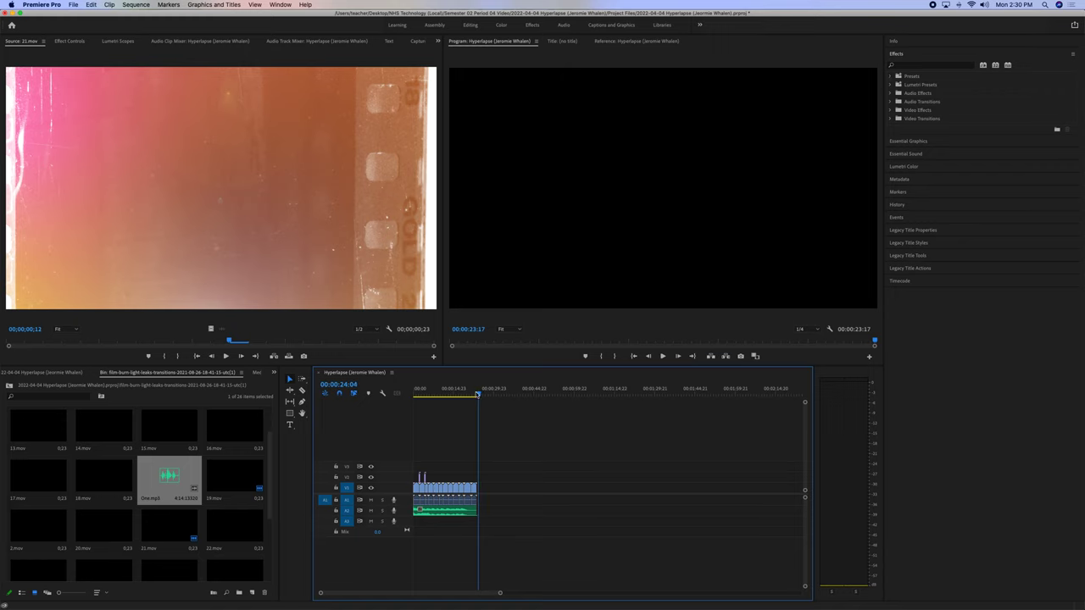
Draw a text box after the last clip reading 'Credits:' with the creator's name below.
{"action": "key", "text": "equal"}
{"action": "key", "text": "equal"}
{"action": "key", "text": "equal"}
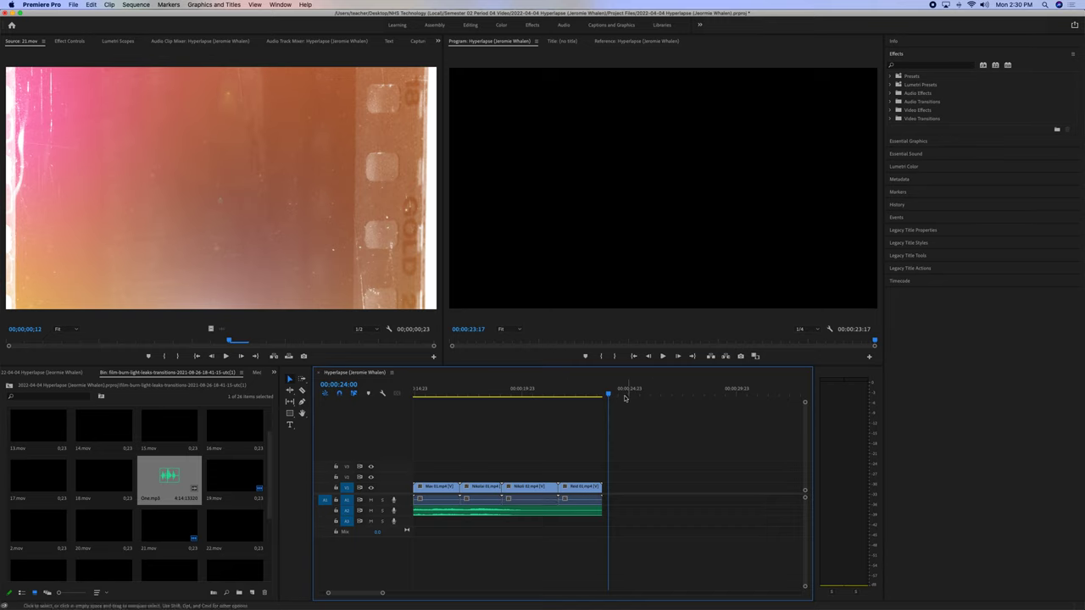
{"action": "key", "text": "Left"}
{"action": "key", "text": "Left"}
{"action": "key", "text": "Left"}
{"action": "left_click", "coordinate": [290, 424]}
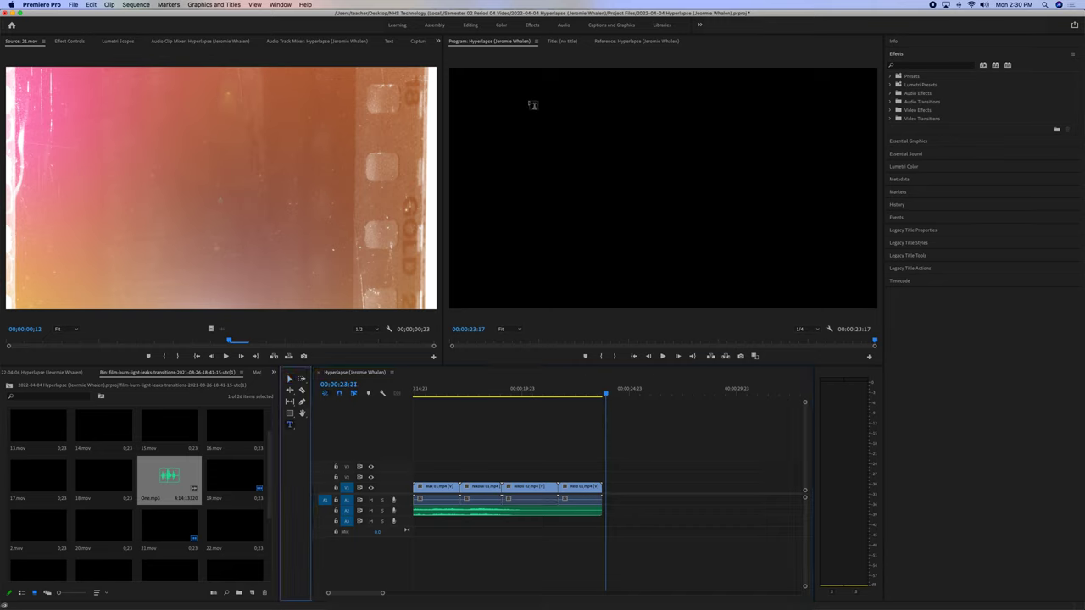
{"action": "left_click_drag", "start_coordinate": [473, 80], "coordinate": [857, 295]}
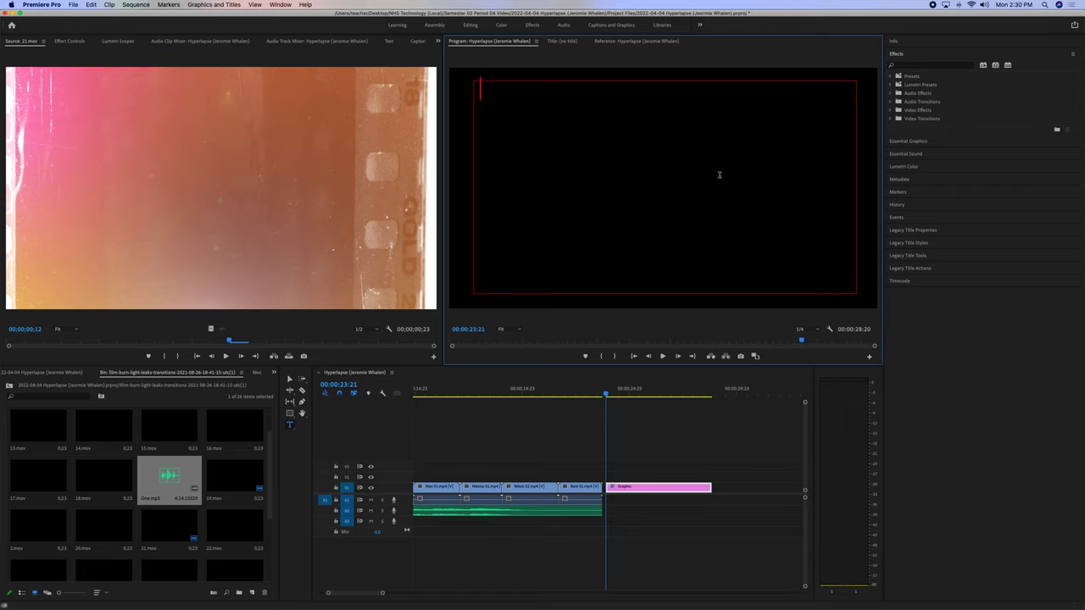
{"action": "type", "text": "Credits:"}
{"action": "key", "text": "Return"}
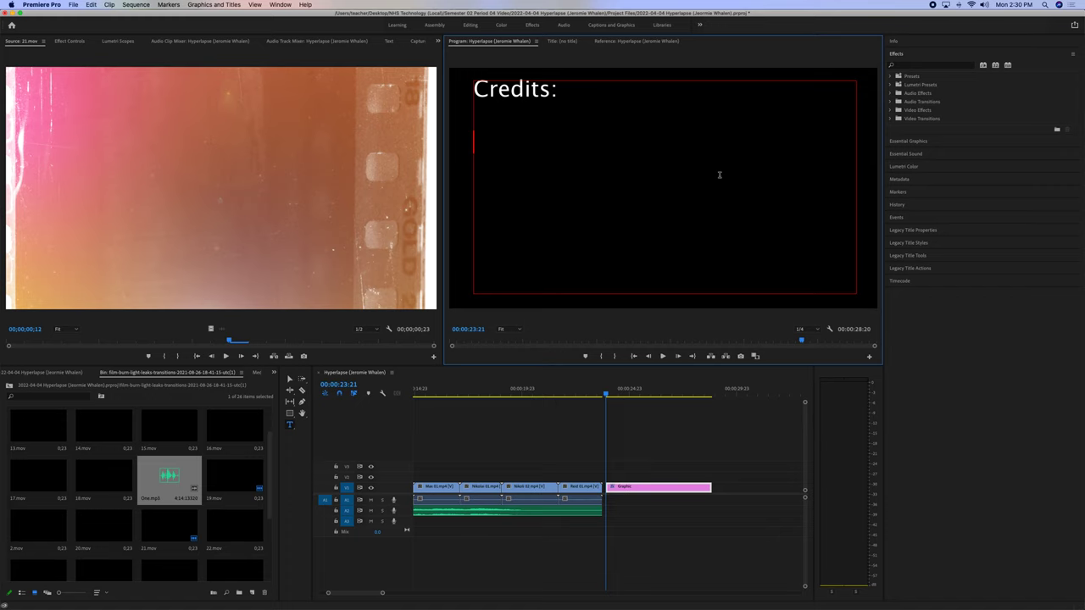
{"action": "type", "text": "Jeromie Whalen"}
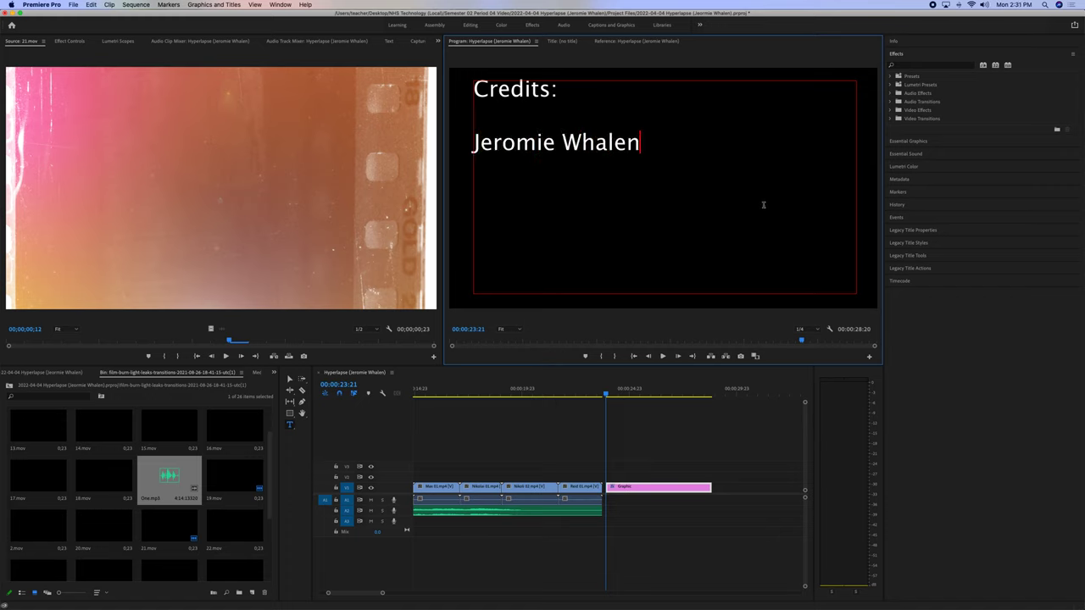
Select both title lines and apply Center Align Text in Essential Graphics.
{"action": "key", "text": "super+a"}
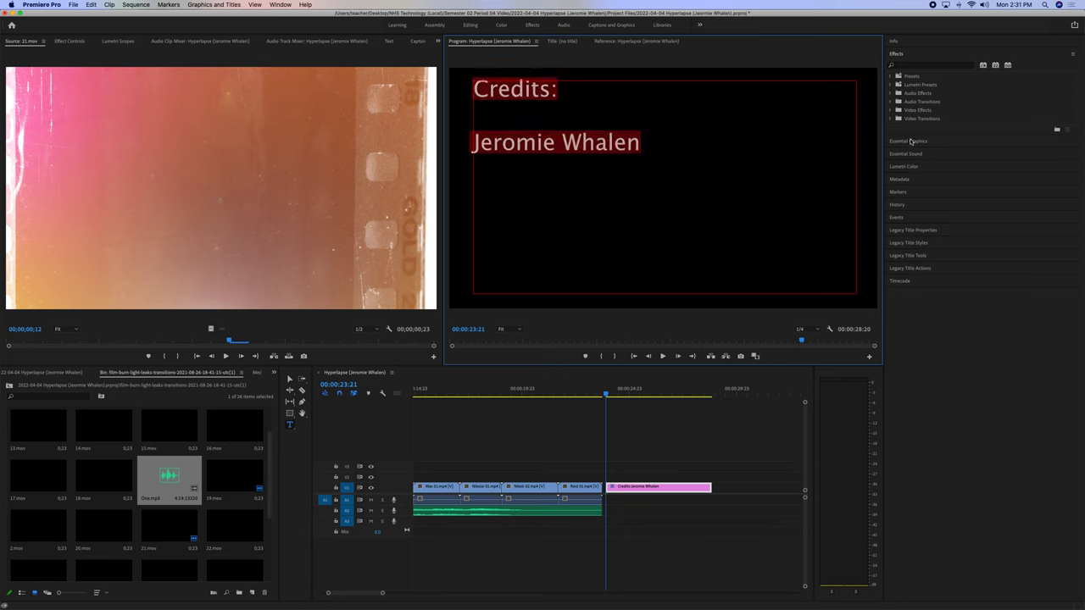
{"action": "left_click", "coordinate": [911, 141]}
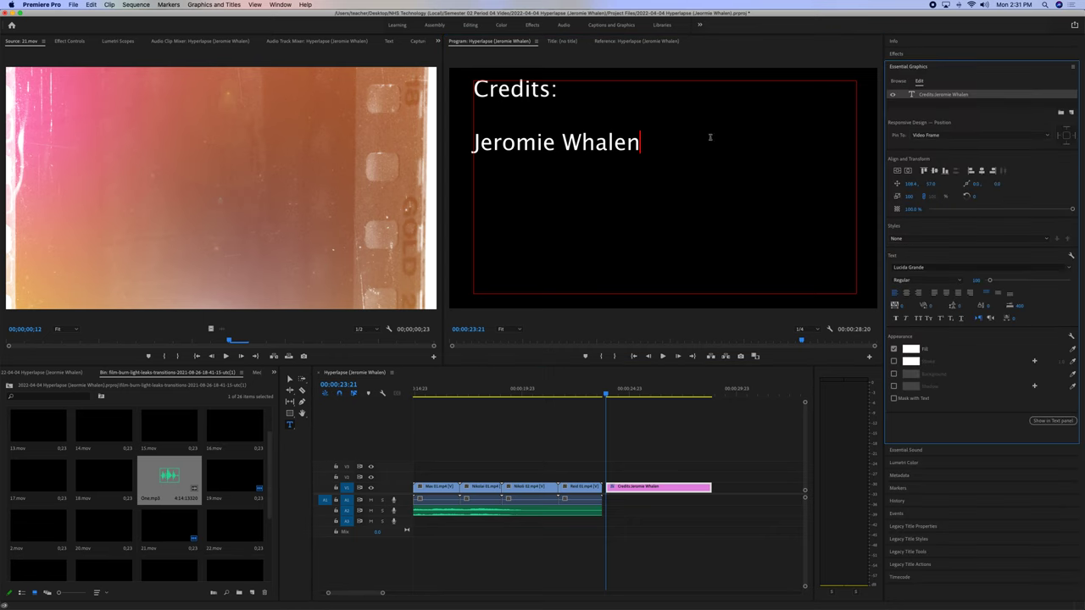
{"action": "left_click", "coordinate": [907, 293]}
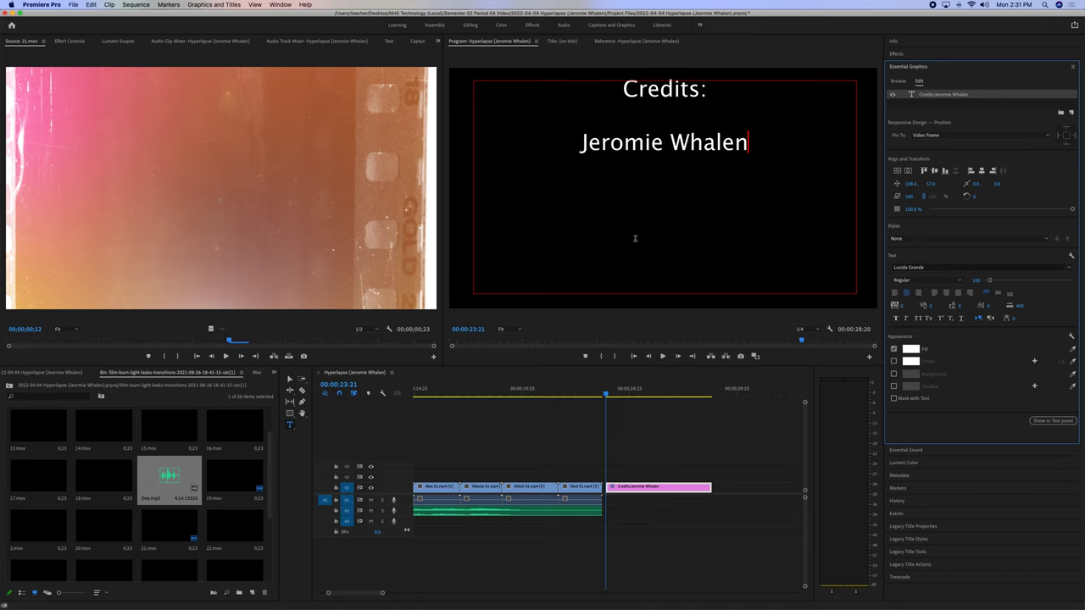
Apply Cross Dissolve to both ends of the Credits clip and preview the fades.
{"action": "left_click", "coordinate": [911, 56]}
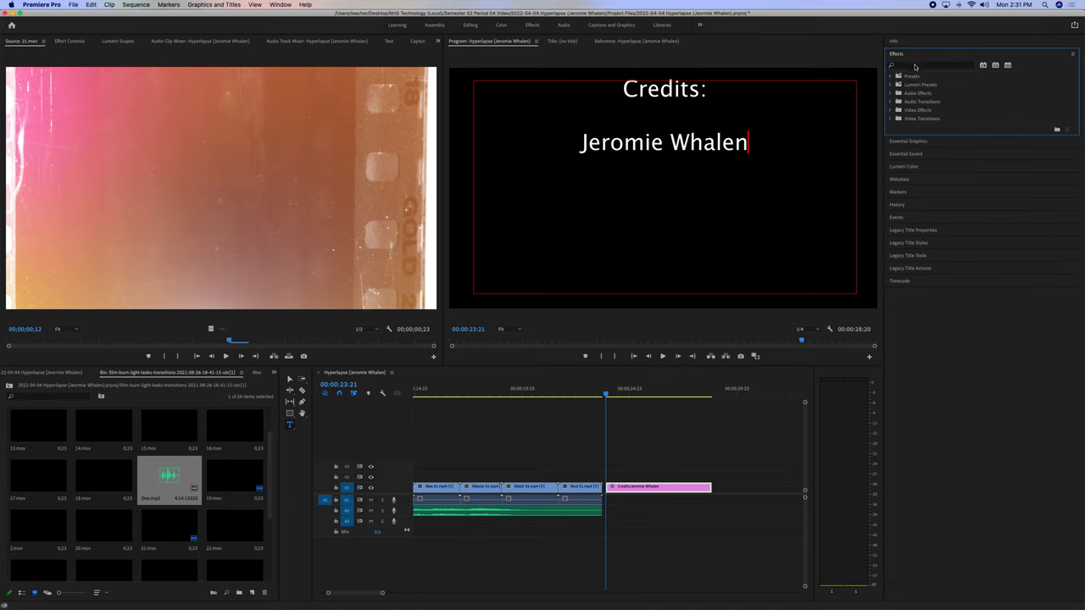
{"action": "type", "text": "cross"}
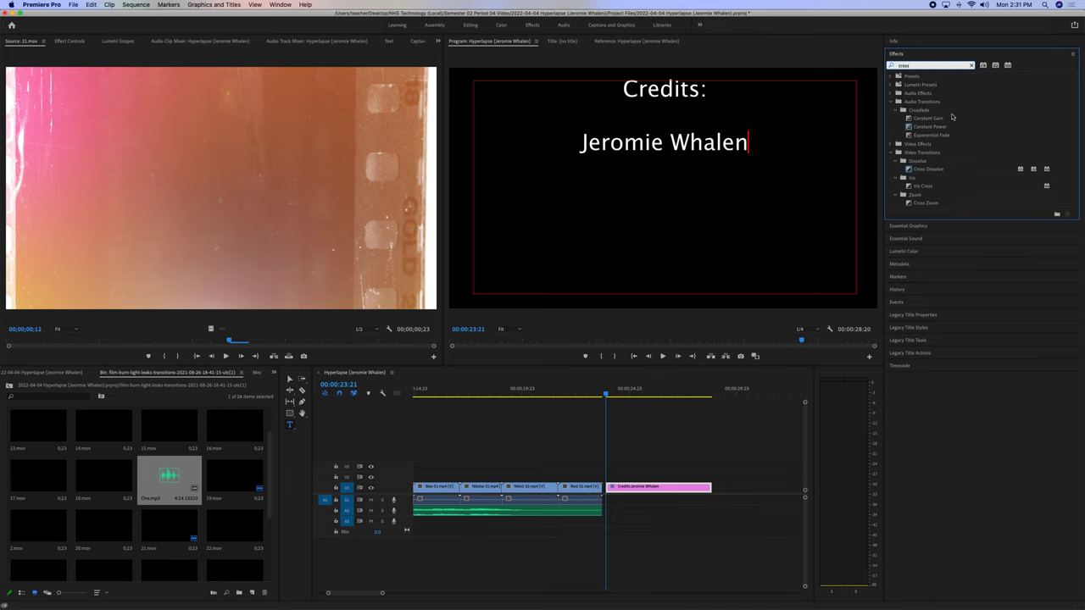
{"action": "left_click_drag", "start_coordinate": [909, 169], "coordinate": [615, 490]}
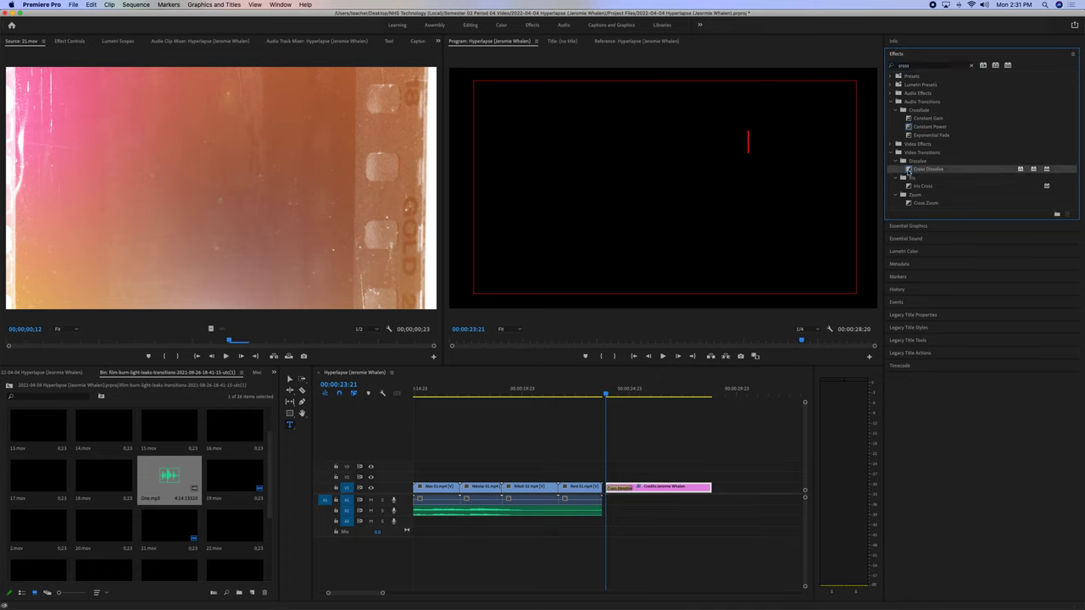
{"action": "left_click_drag", "start_coordinate": [909, 169], "coordinate": [701, 490]}
{"action": "key", "text": "space"}
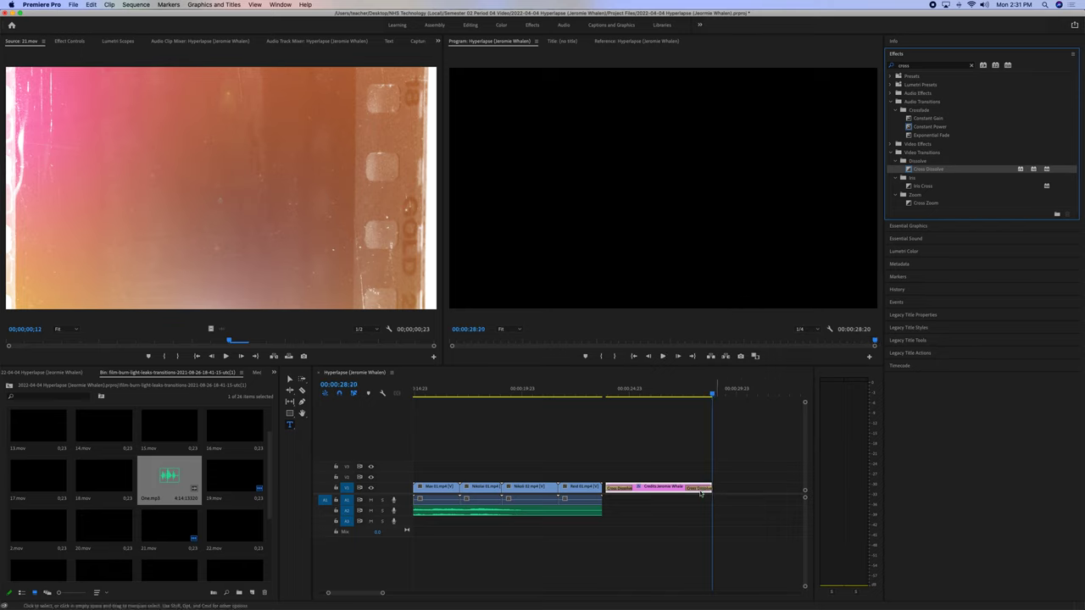
{"action": "left_click", "coordinate": [73, 5]}
Exit title editing, park the playhead at 19:04, and return to the Selection tool.
{"action": "mouse_move", "coordinate": [139, 239]}
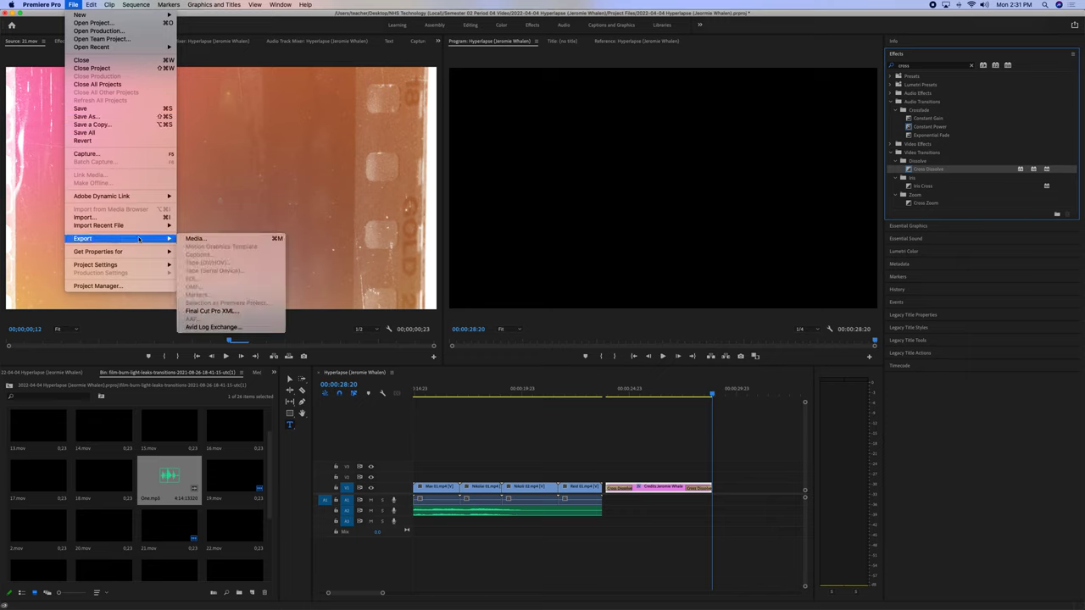
{"action": "left_click", "coordinate": [300, 247]}
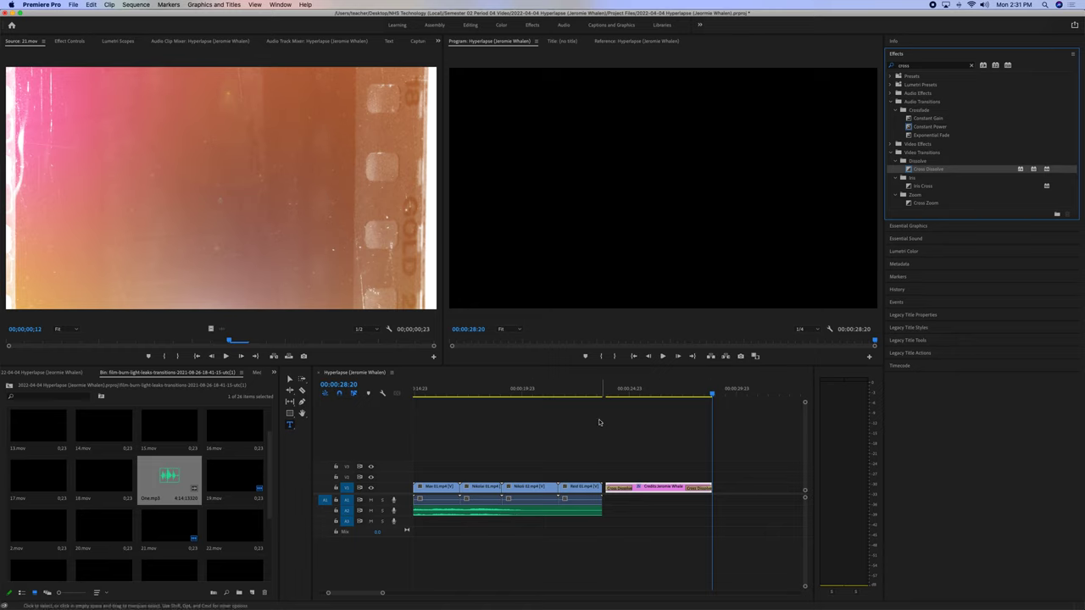
{"action": "left_click", "coordinate": [668, 391]}
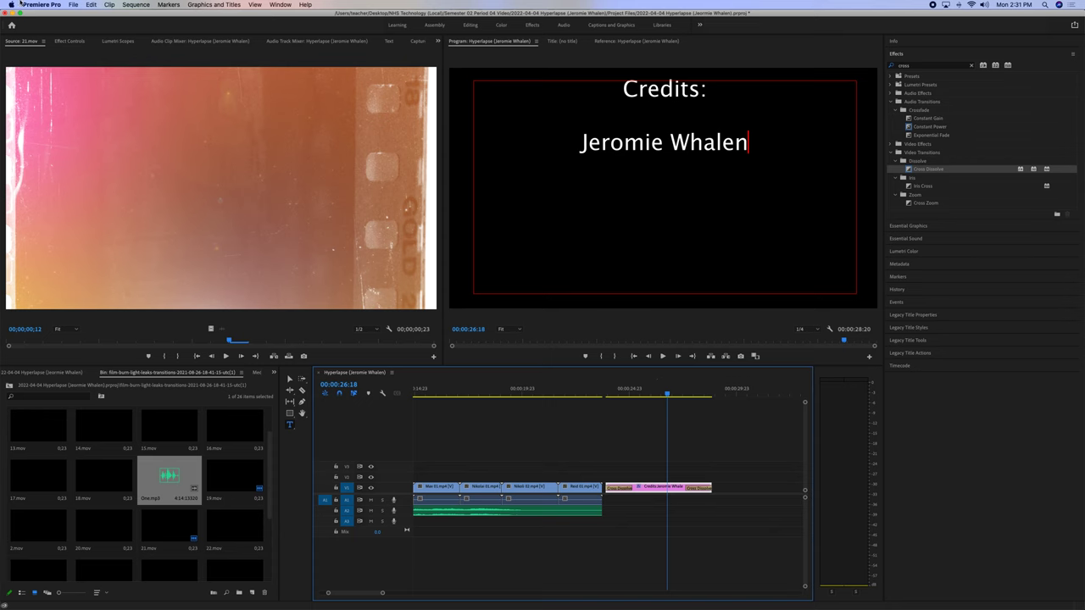
{"action": "key", "text": "Escape"}
{"action": "left_click", "coordinate": [507, 389]}
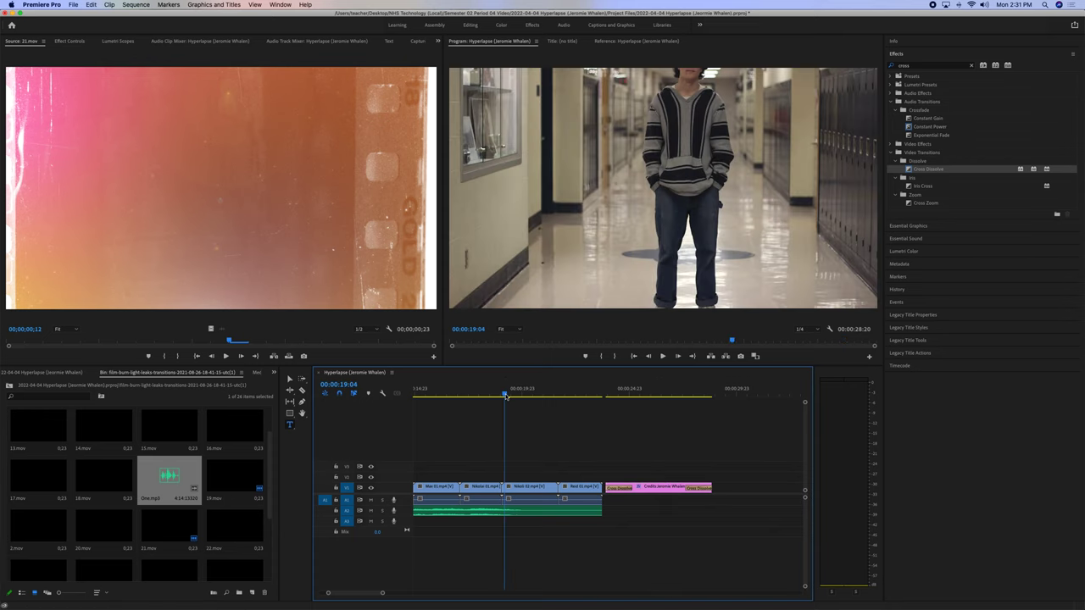
{"action": "key", "text": "v"}
Open Export Settings via File > Export > Media, with H.264 Match Source - High Bitrate.
{"action": "left_click", "coordinate": [75, 6]}
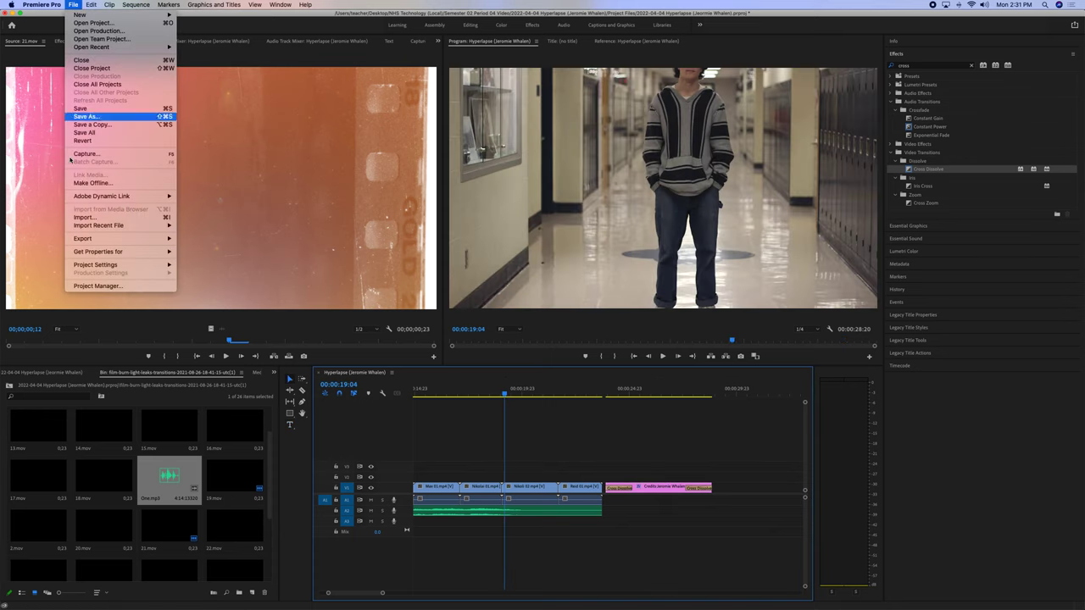
{"action": "mouse_move", "coordinate": [152, 238]}
{"action": "left_click", "coordinate": [204, 238]}
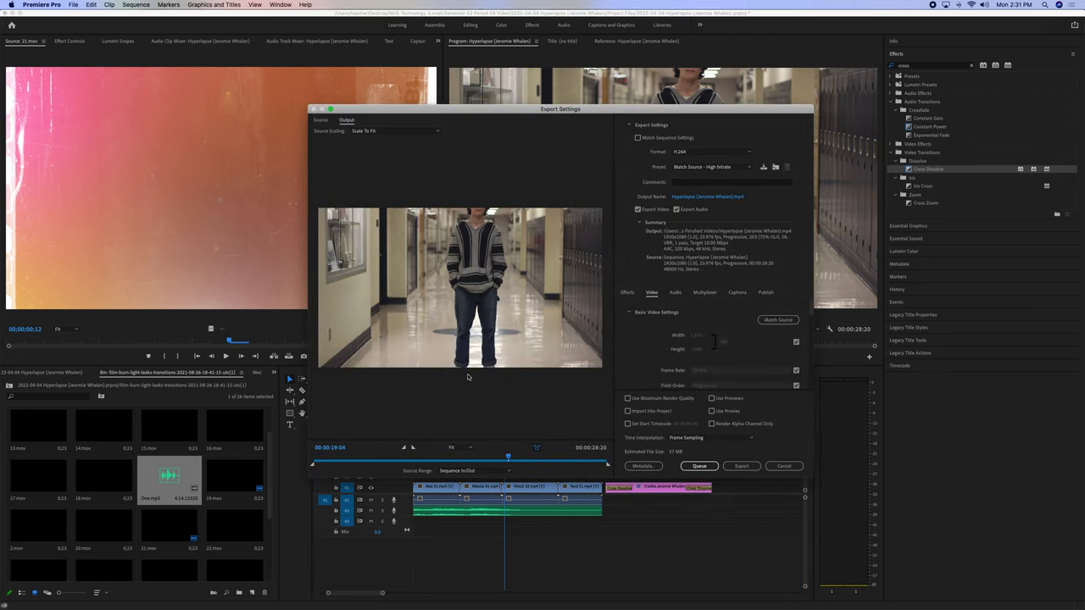
Keep H.264 and save the output to NHS Technology > Semester 02 Period 04 Video > Hyperlapse > Finished Videos.
{"action": "left_click", "coordinate": [715, 153]}
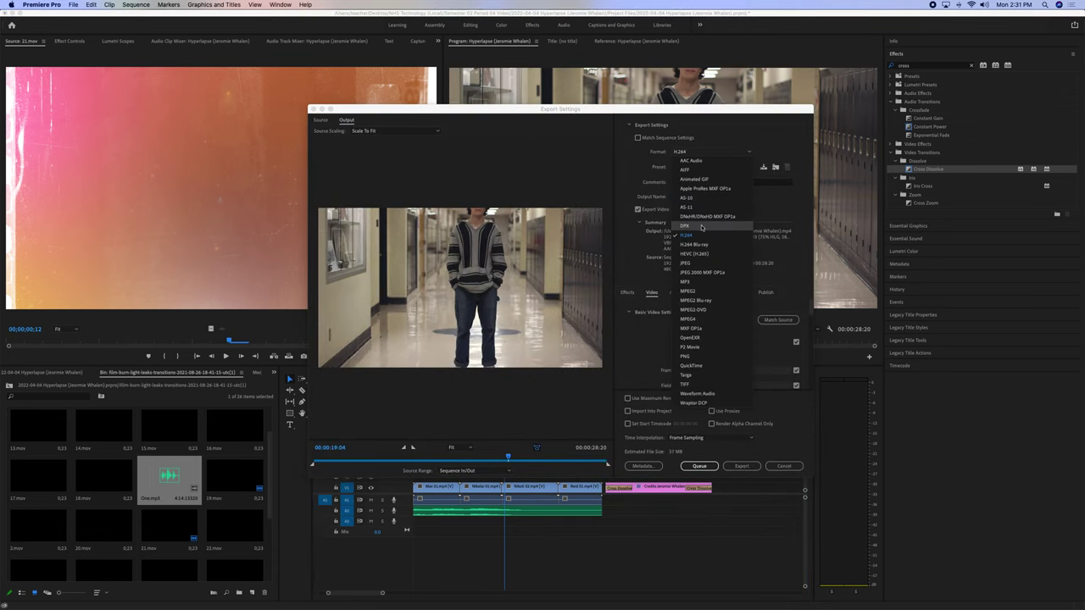
{"action": "left_click", "coordinate": [701, 237]}
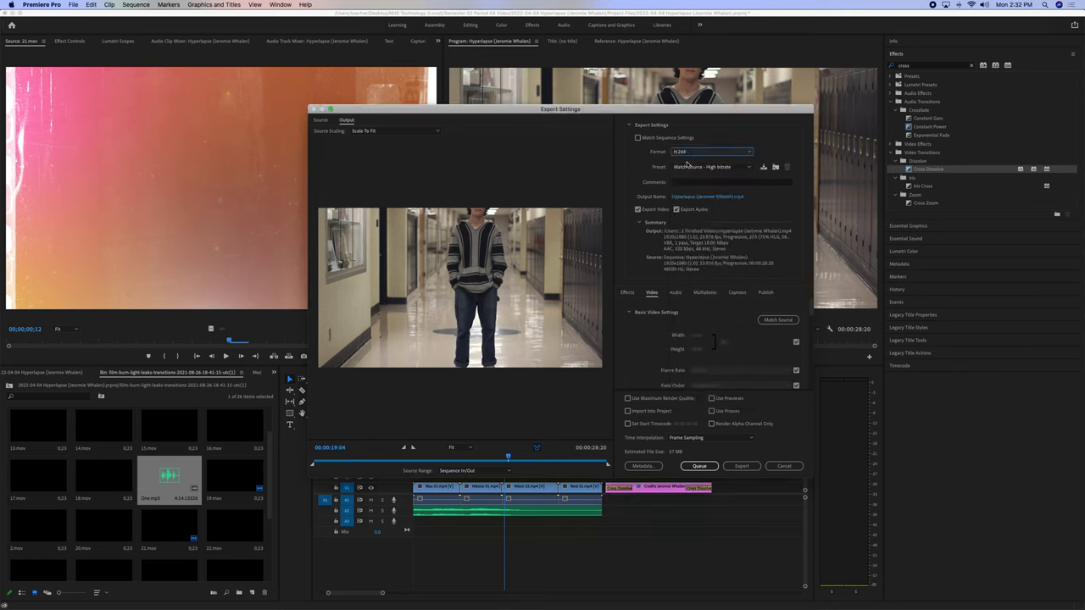
{"action": "left_click", "coordinate": [688, 198]}
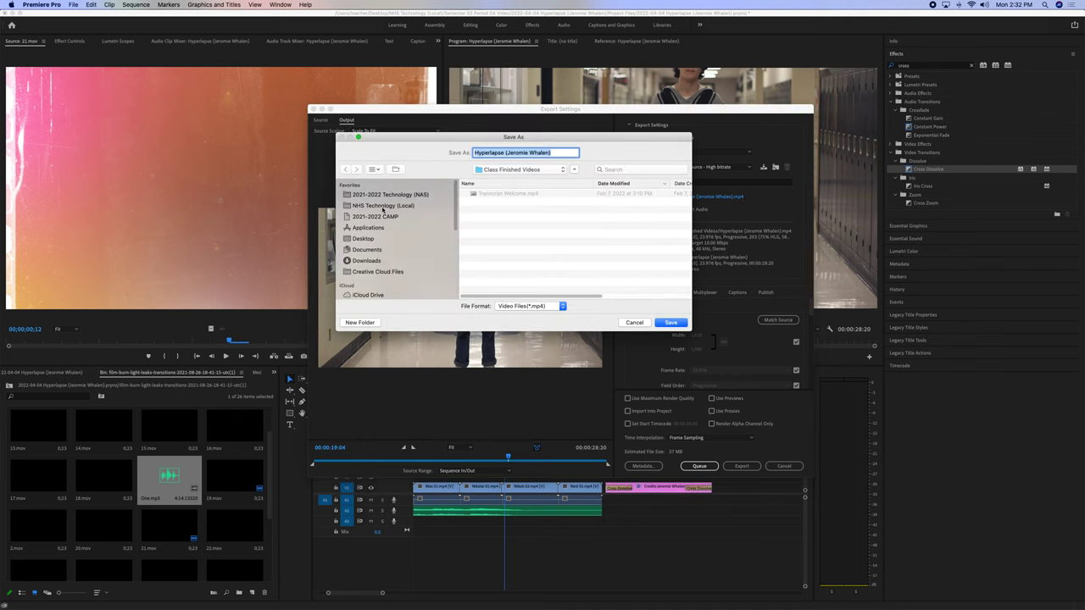
{"action": "left_click", "coordinate": [382, 206]}
{"action": "double_click", "coordinate": [512, 194]}
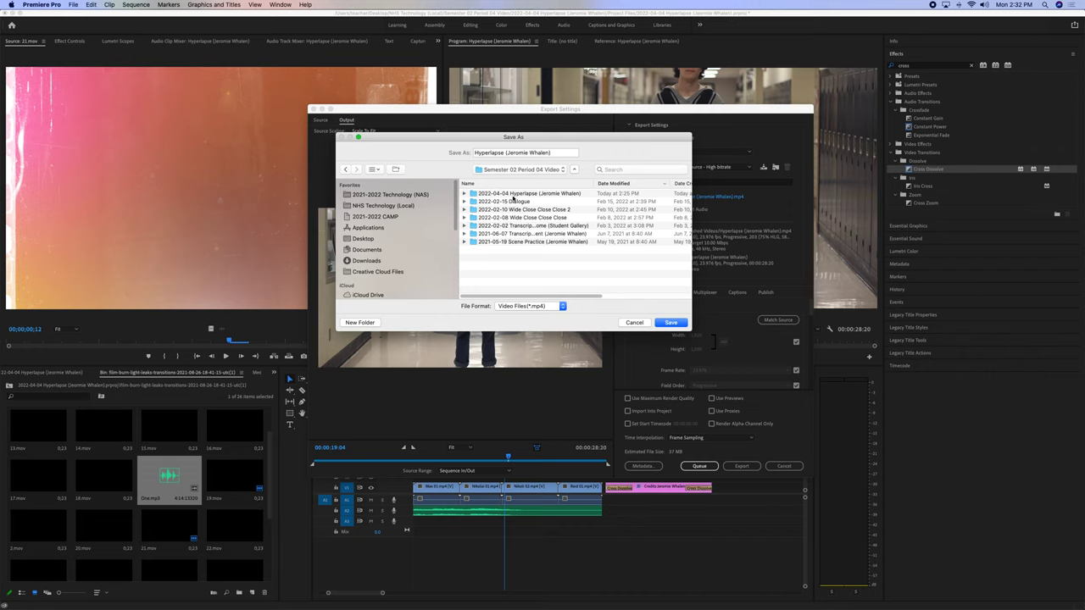
{"action": "double_click", "coordinate": [512, 195]}
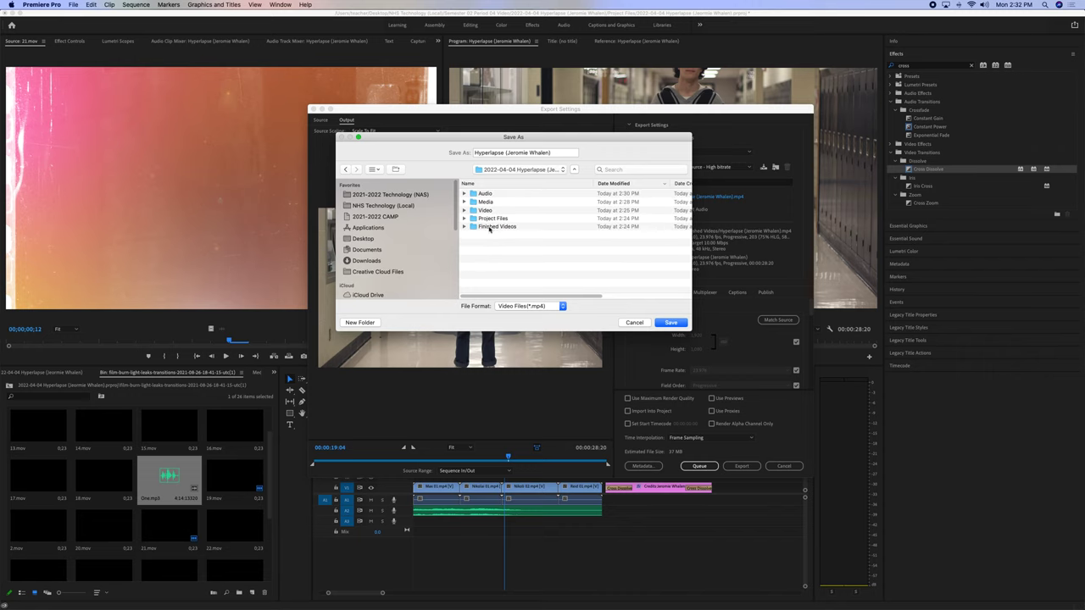
{"action": "double_click", "coordinate": [491, 226]}
{"action": "left_click", "coordinate": [671, 323]}
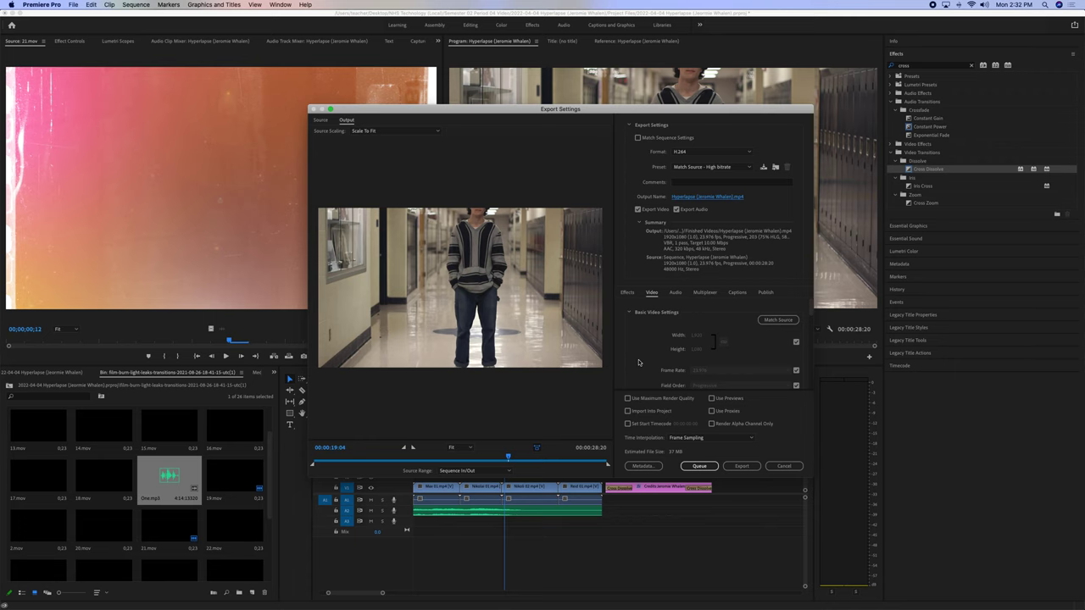
Choose Entire Sequence as the Source Range and begin encoding the Hyperlapse MP4.
{"action": "left_click", "coordinate": [451, 473]}
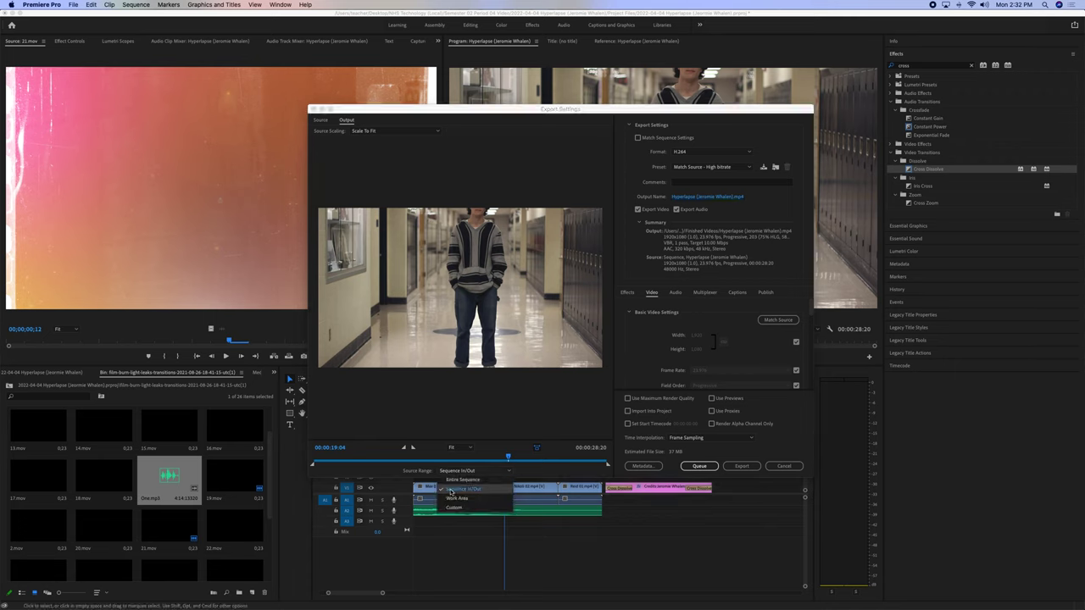
{"action": "left_click", "coordinate": [451, 485]}
{"action": "left_click", "coordinate": [451, 472]}
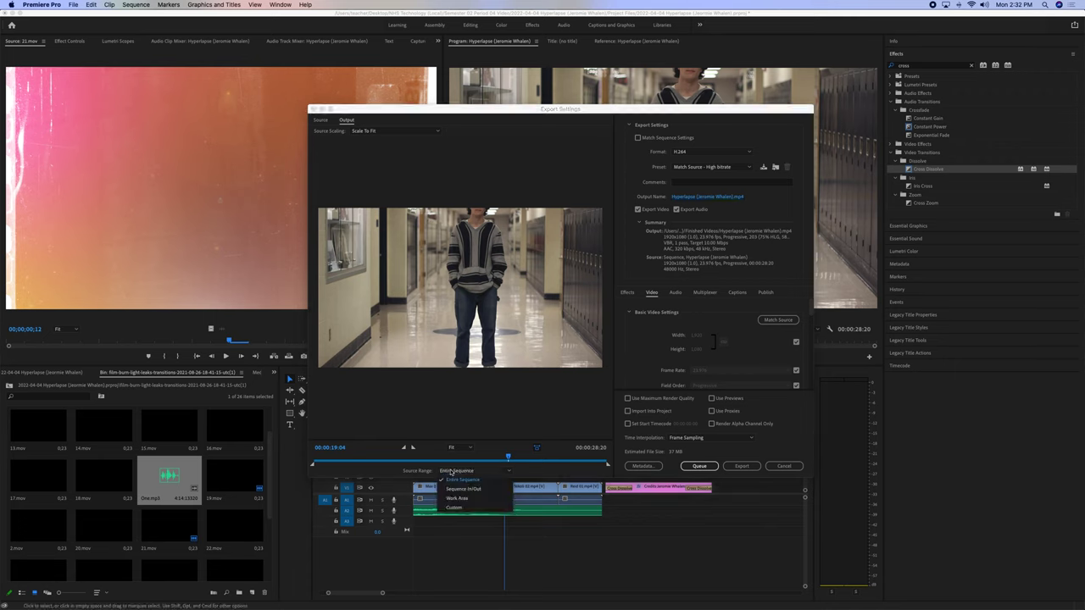
{"action": "left_click", "coordinate": [451, 480]}
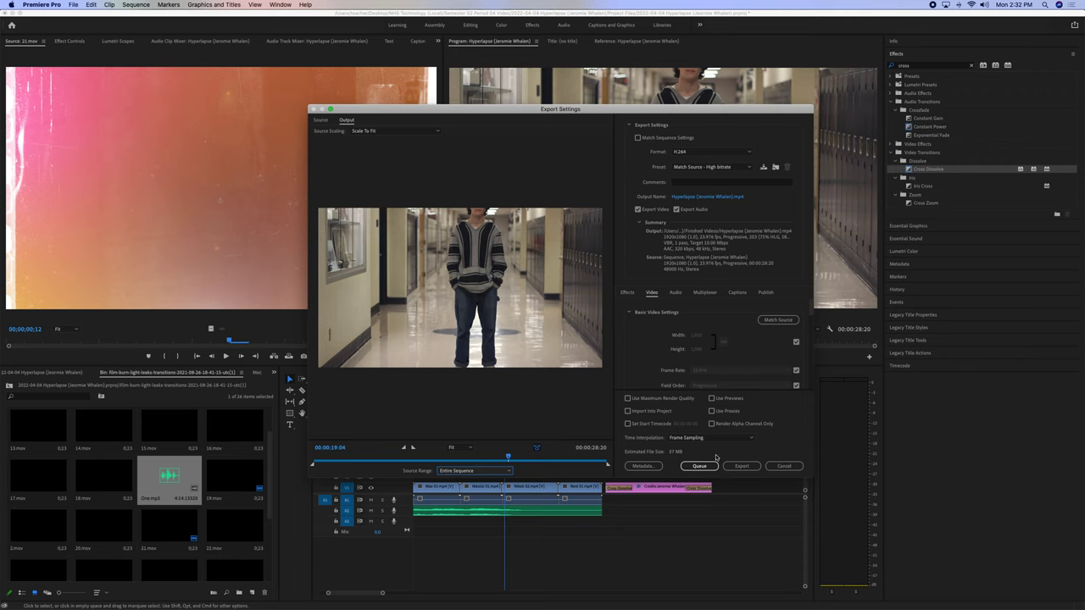
{"action": "left_click", "coordinate": [742, 466]}
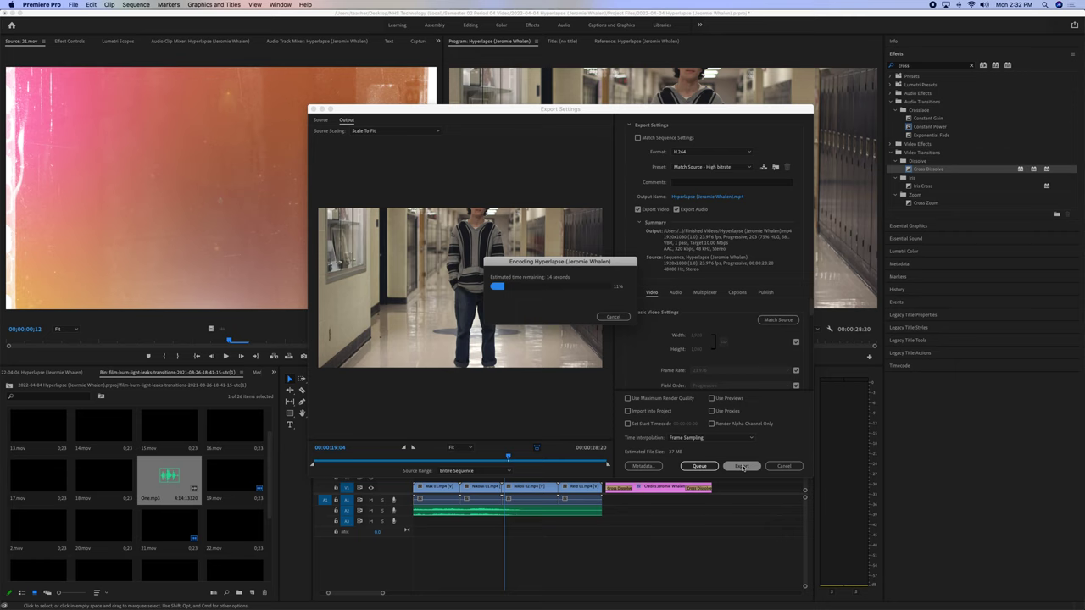
{"action": "mouse_move", "coordinate": [451, 595]}
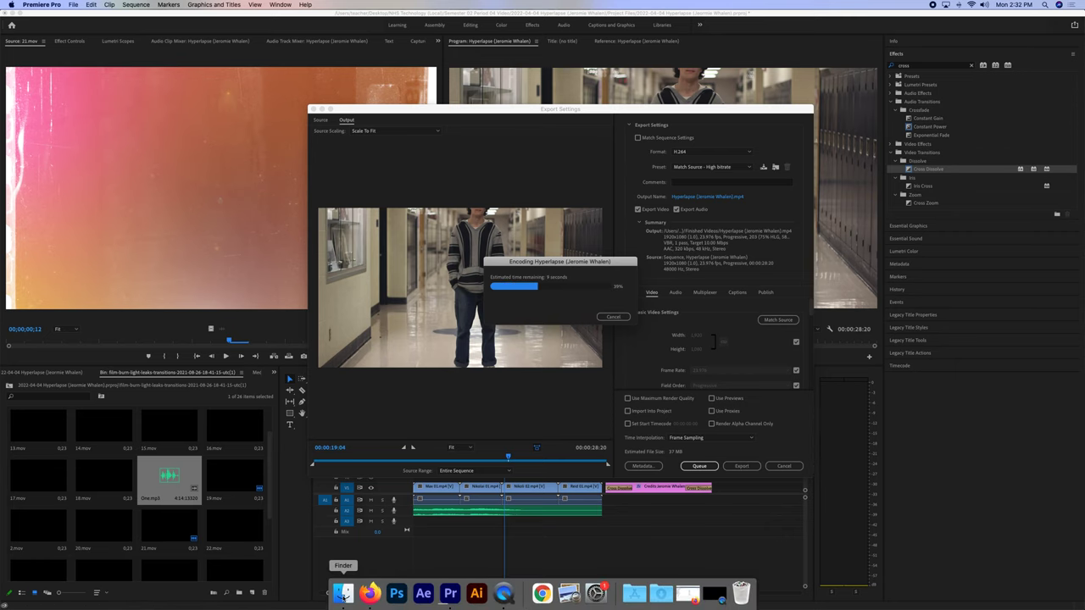
In Finder, select the exported Hyperlapse MP4 in the project's Finished Videos folder.
{"action": "left_click", "coordinate": [344, 596]}
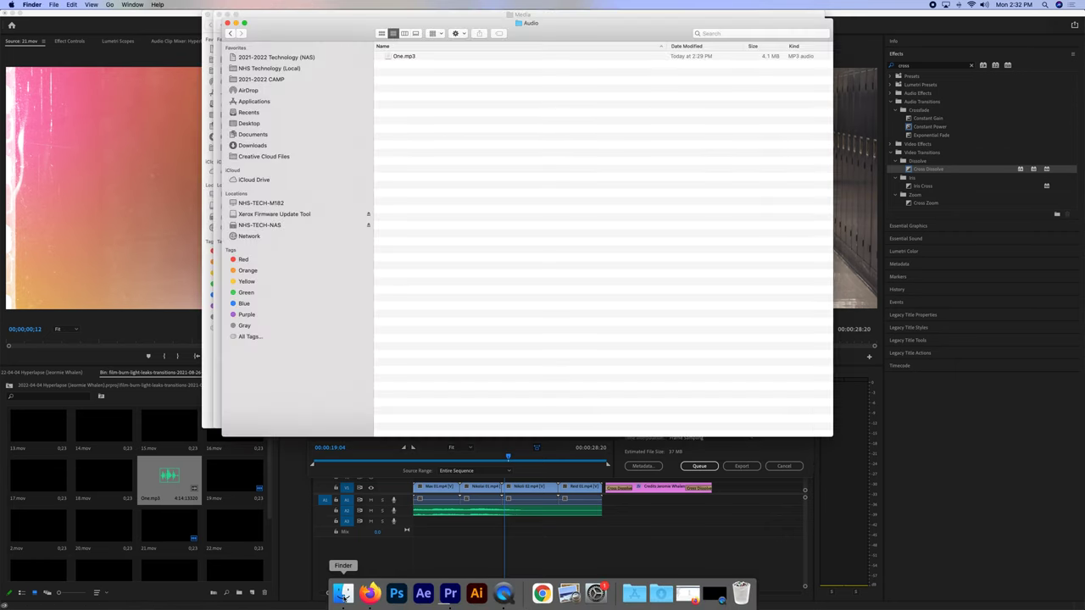
{"action": "left_click", "coordinate": [229, 33]}
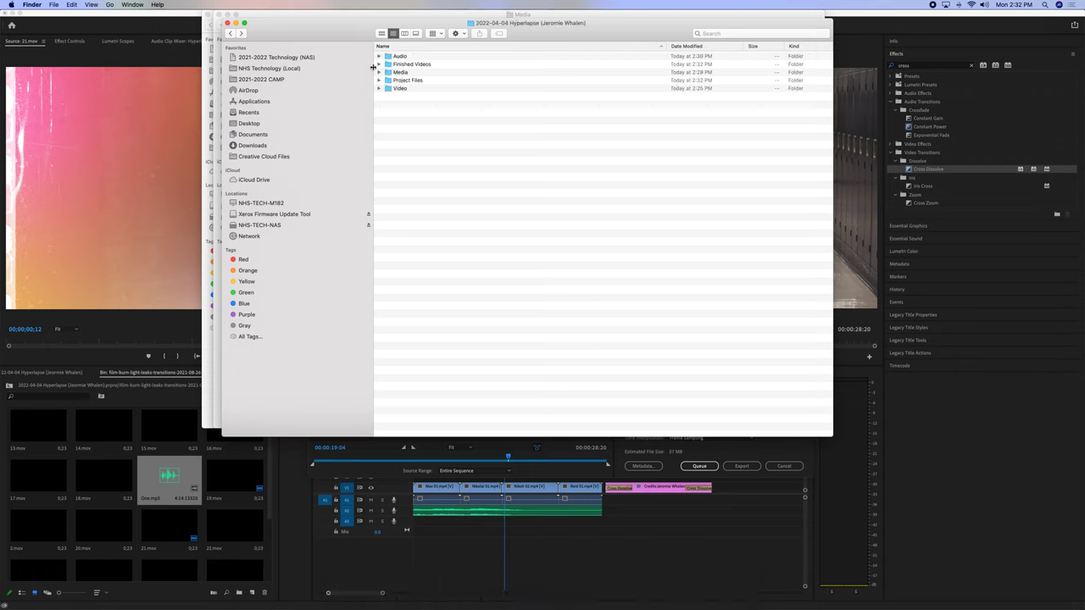
{"action": "double_click", "coordinate": [434, 64]}
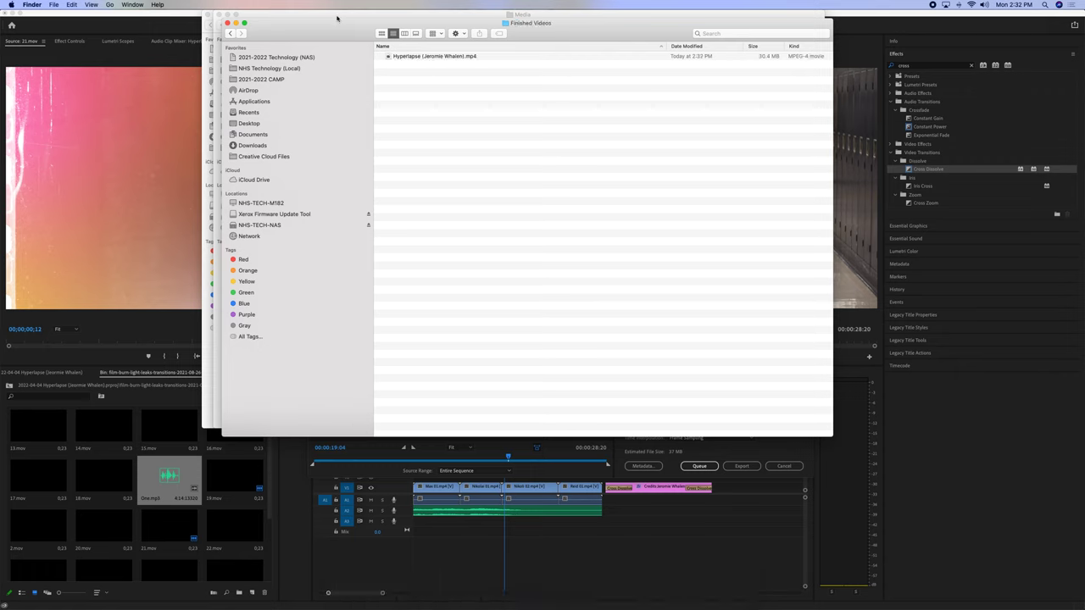
{"action": "left_click_drag", "start_coordinate": [337, 16], "coordinate": [428, 65]}
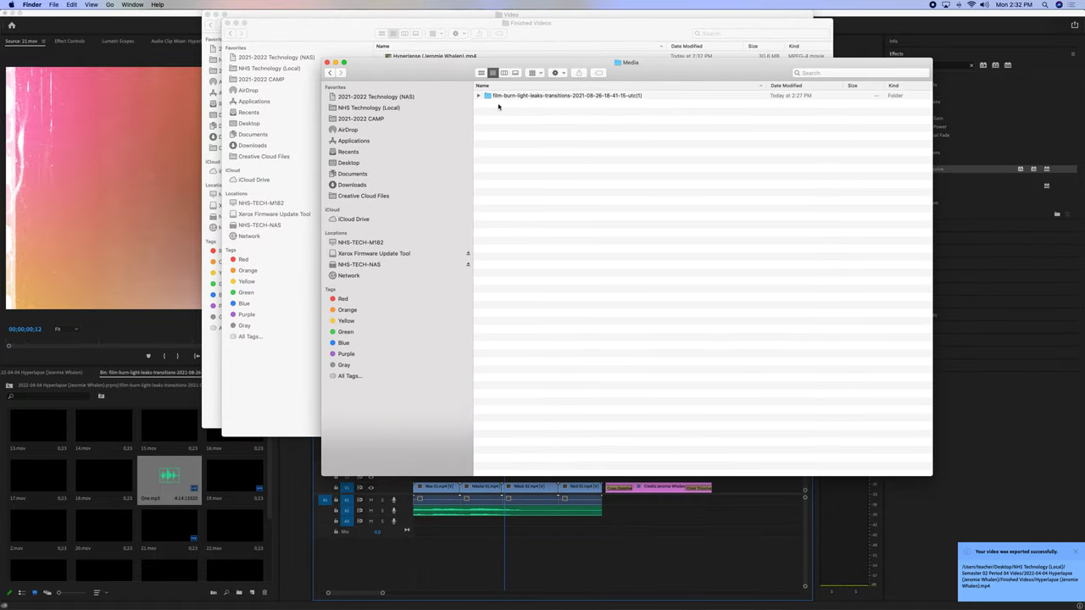
{"action": "left_click", "coordinate": [327, 63]}
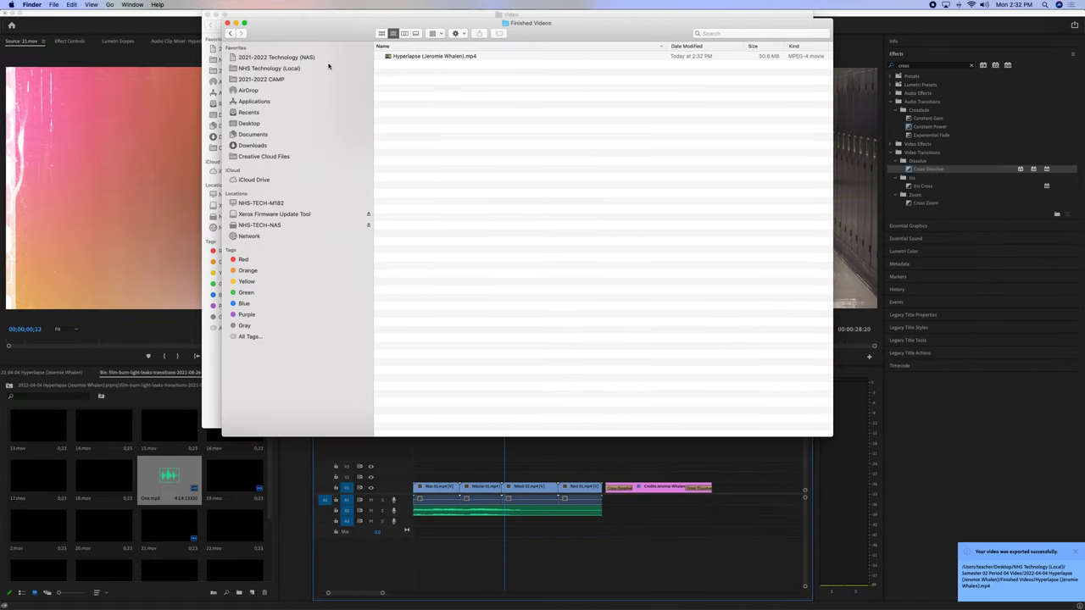
{"action": "left_click", "coordinate": [448, 56]}
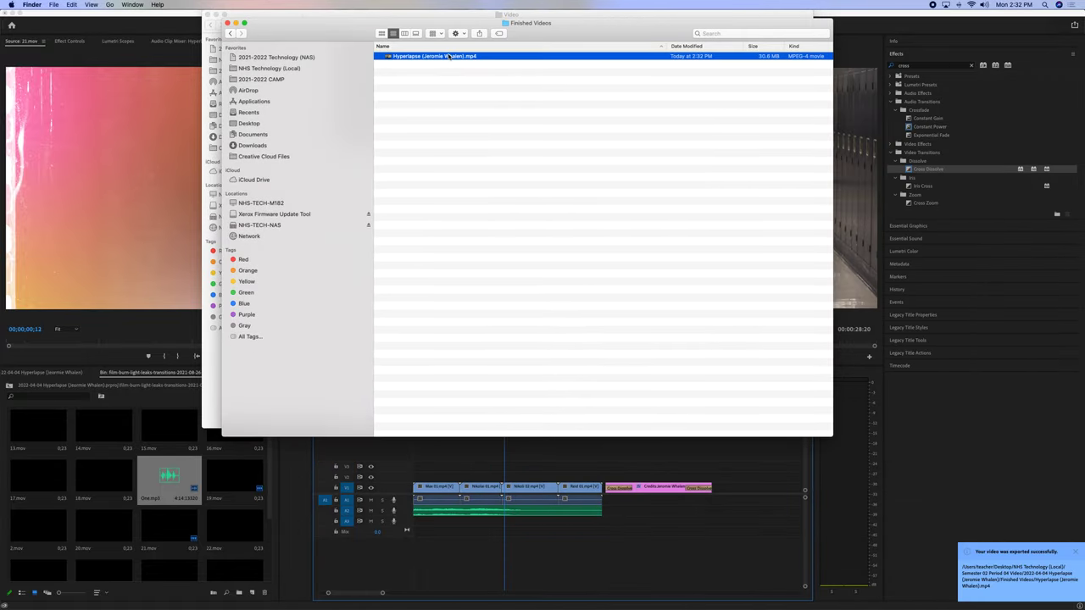
Open the NAS's Semester 02 Period 04 Video > 2022-03-28 Hyperlapse (Student Gallery) > FINISHED VIDEOS folder.
{"action": "left_click", "coordinate": [279, 58]}
{"action": "double_click", "coordinate": [436, 74]}
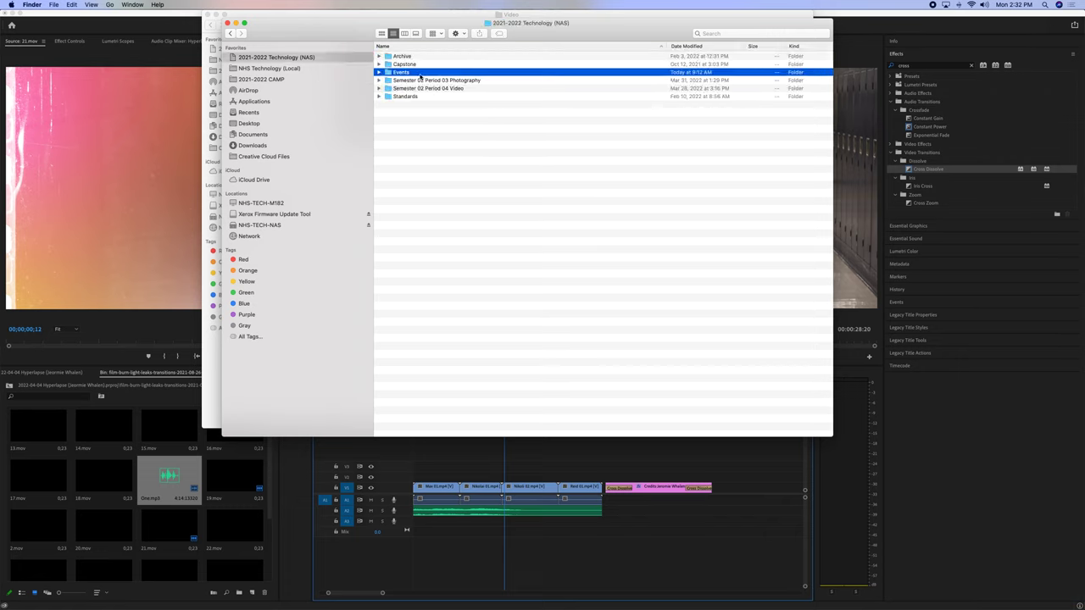
{"action": "left_click", "coordinate": [229, 34]}
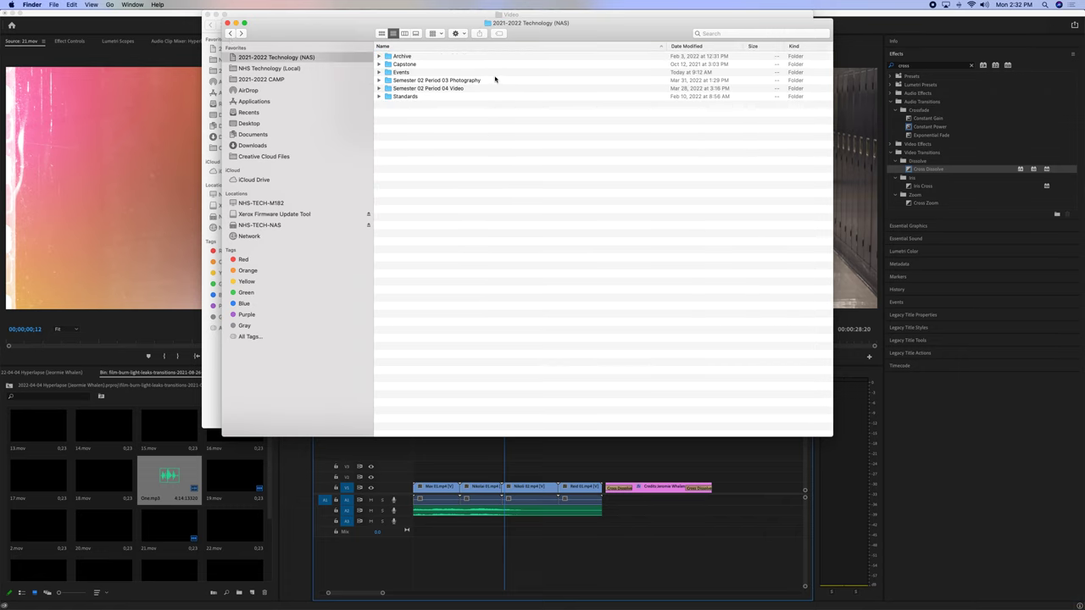
{"action": "double_click", "coordinate": [456, 88]}
{"action": "double_click", "coordinate": [431, 88]}
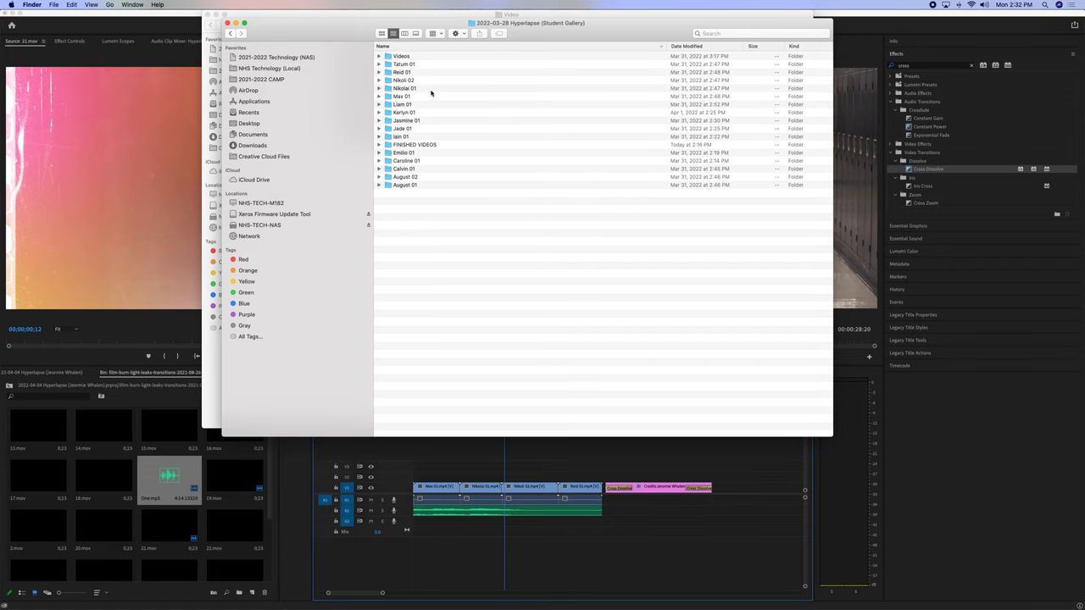
{"action": "double_click", "coordinate": [428, 145]}
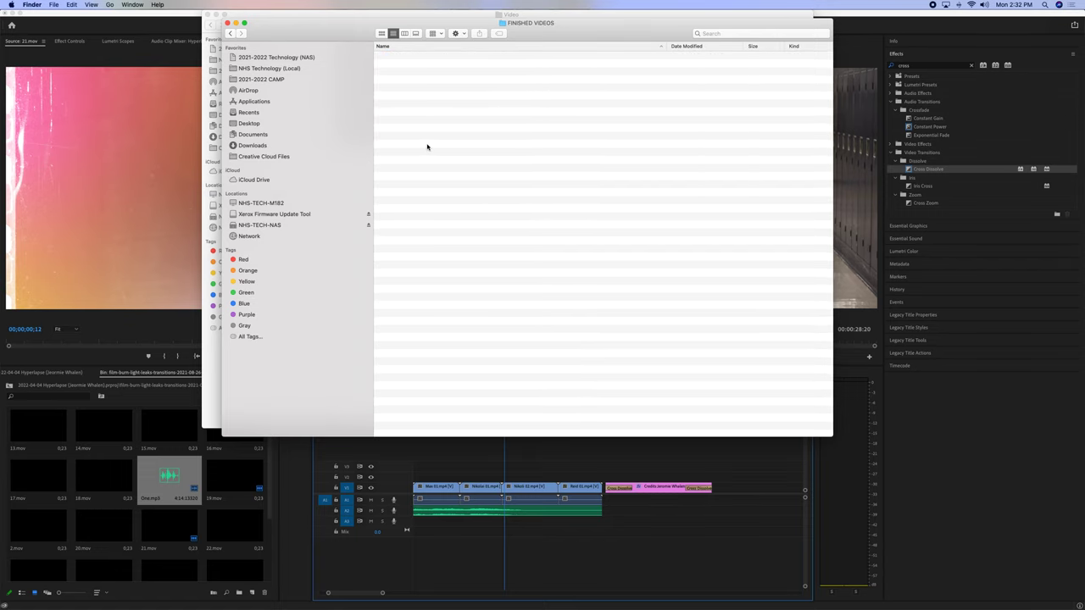